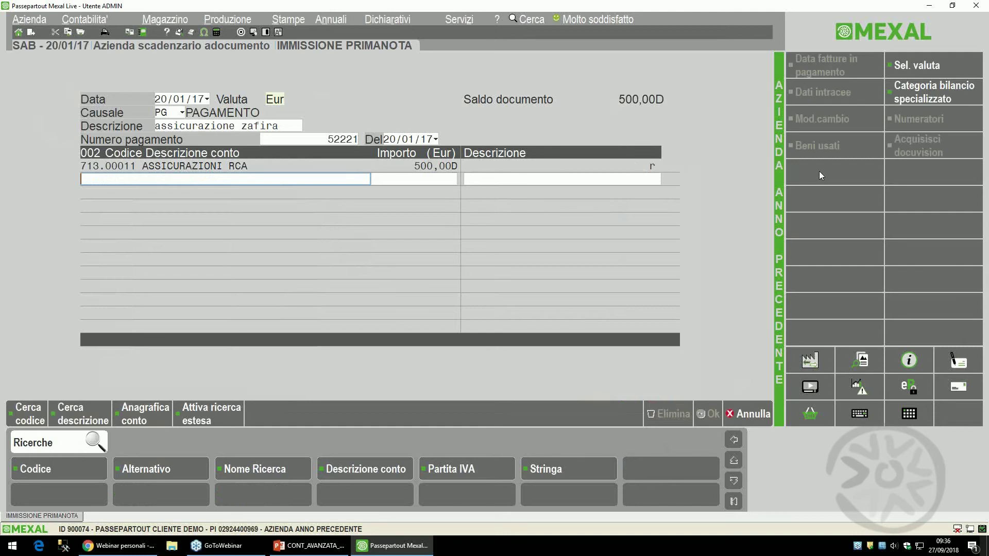
# - Balance the 500,00 payment against BANCA 202.00001 and save the entry
pyautogui.write('banca')
pyautogui.press('Return')
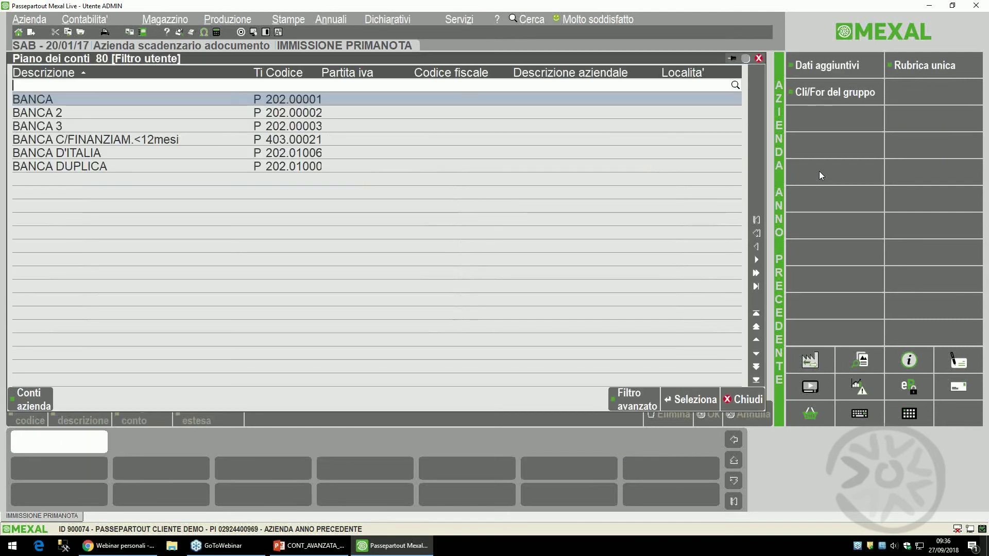
pyautogui.press('Return')
pyautogui.press('Return')
pyautogui.press('Return')
pyautogui.press('F10')
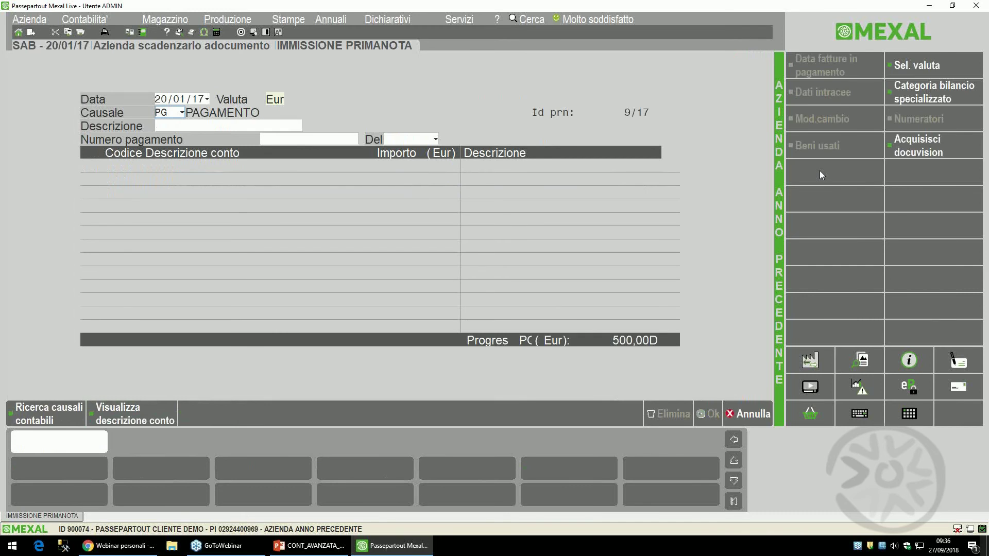
# - Open the Bilancio di verifica report under Stampe > Contabili > Bilanci
pyautogui.hotkey('alt', 'c')
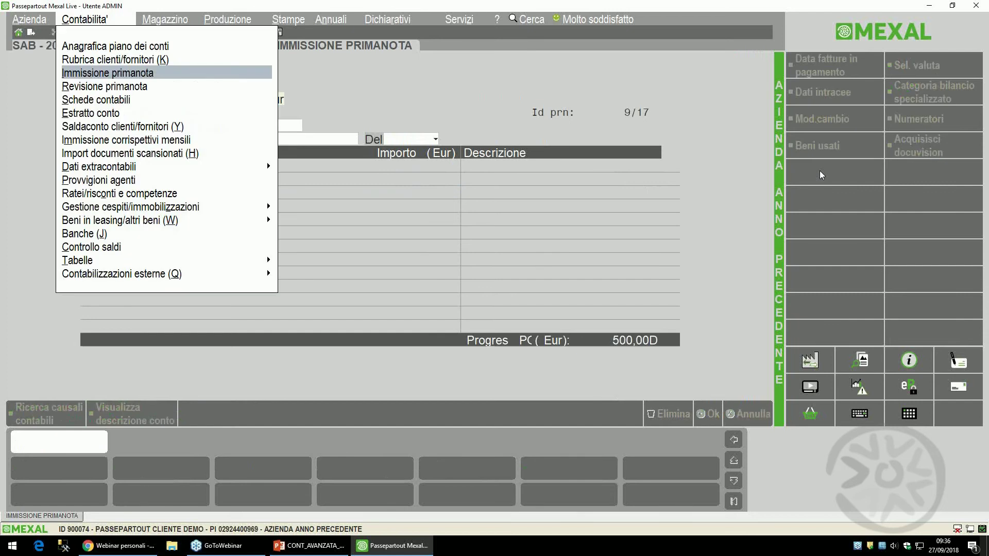
pyautogui.press('Right')
pyautogui.press('Right')
pyautogui.press('Right')
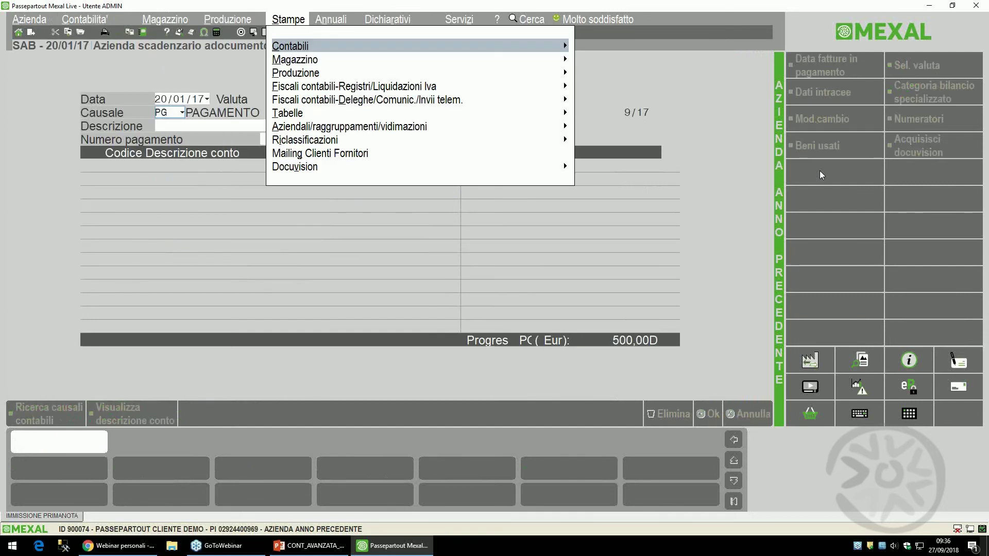
pyautogui.press('Right')
pyautogui.press('Down')
pyautogui.press('Down')
pyautogui.press('Down')
pyautogui.press('Down')
pyautogui.press('Right')
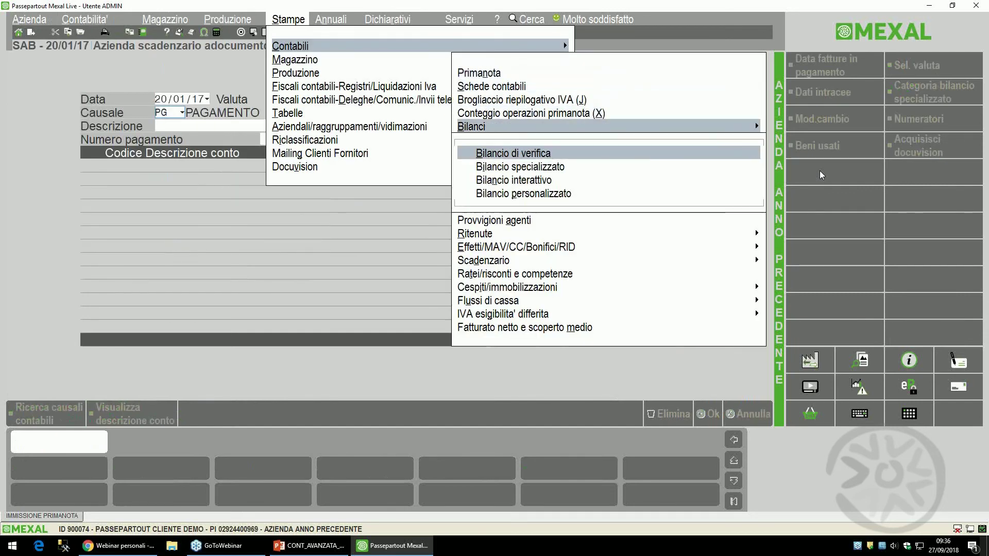
pyautogui.press('Return')
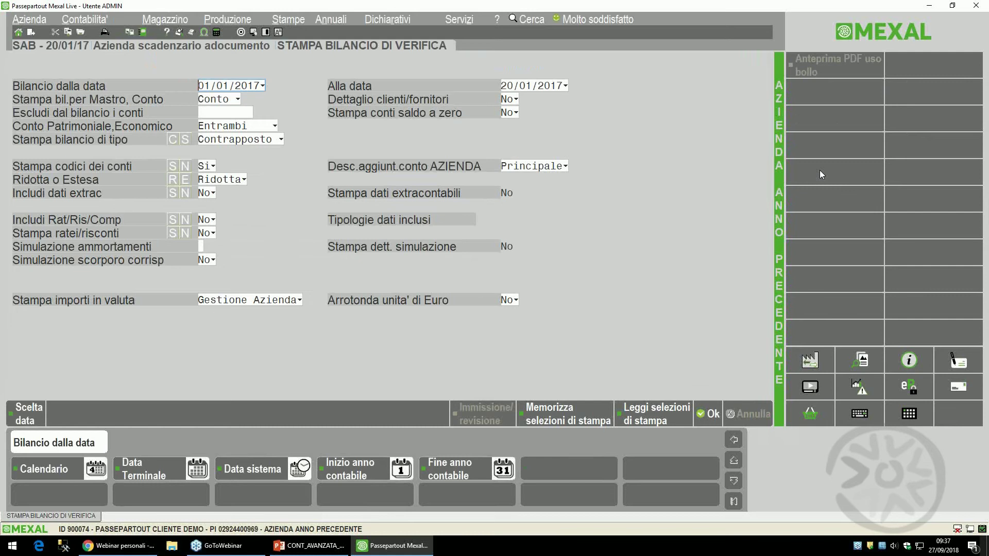
# - Keep 20/01/2017 as the end date and print the trial balance to screen as a PDF
pyautogui.press('Return')
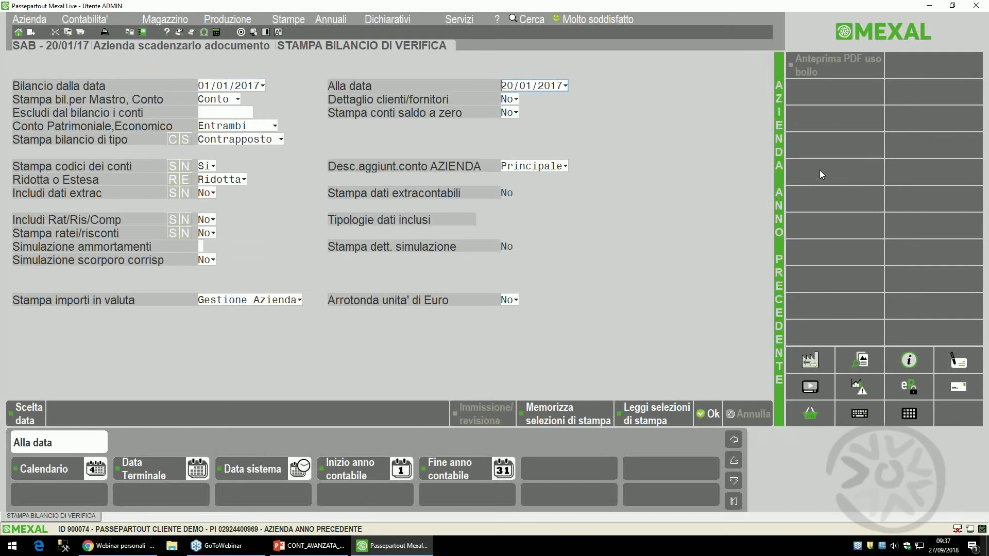
pyautogui.write('3')
pyautogui.press('BackSpace')
pyautogui.write('2001')
pyautogui.press('Return')
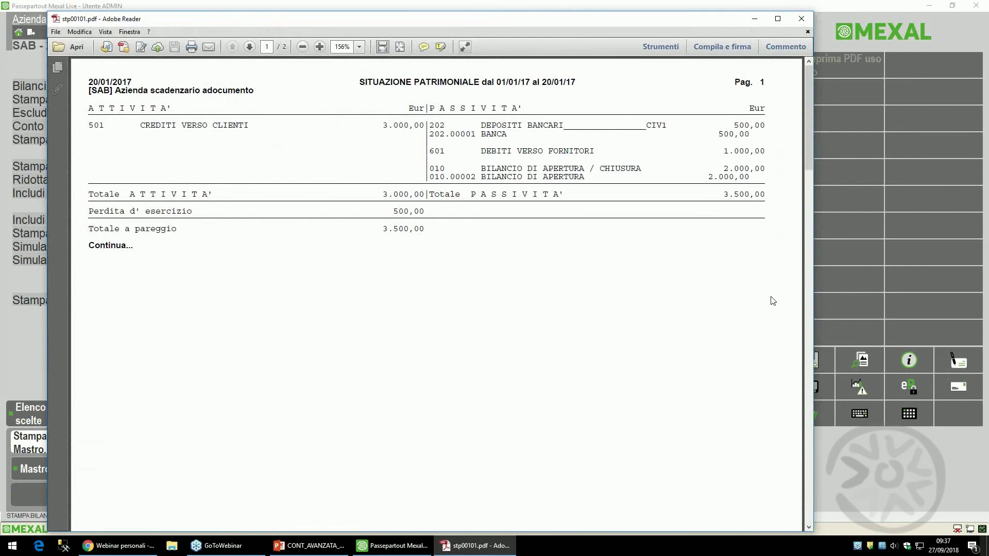
# - Review page 2's Conto Economico (500,00 costs, 0,00 revenues), then close the PDF
pyautogui.scroll(-10, 770, 295)
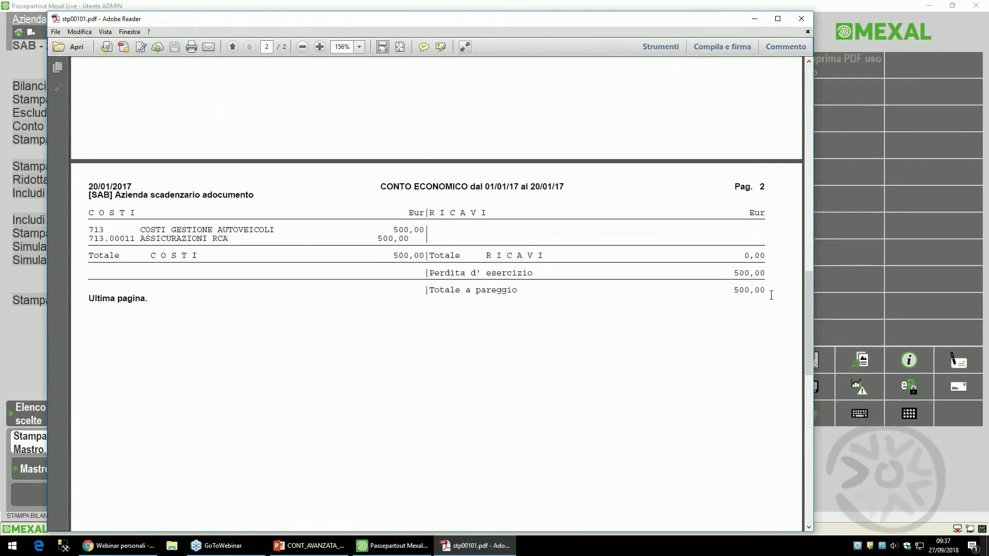
pyautogui.click(802, 19)
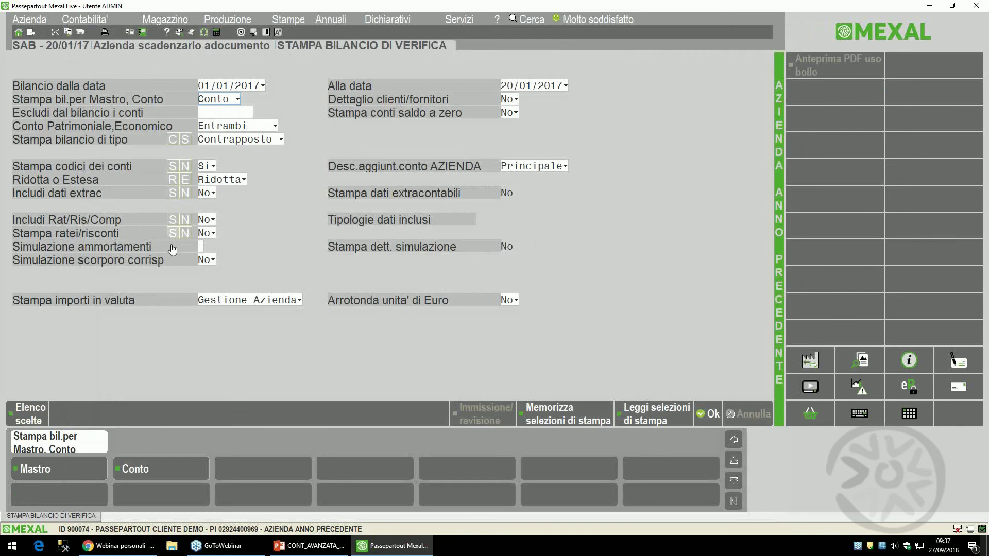
# - Set Includi Rat/Ris/Comp and Stampa ratei/risconti to Sì, then reprint the trial balance to screen
pyautogui.click(172, 219)
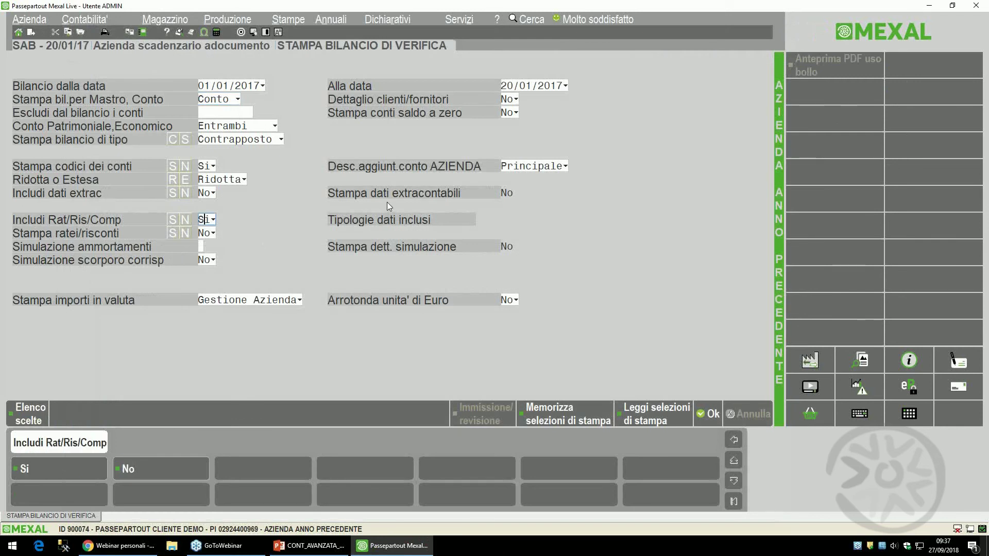
pyautogui.press('Return')
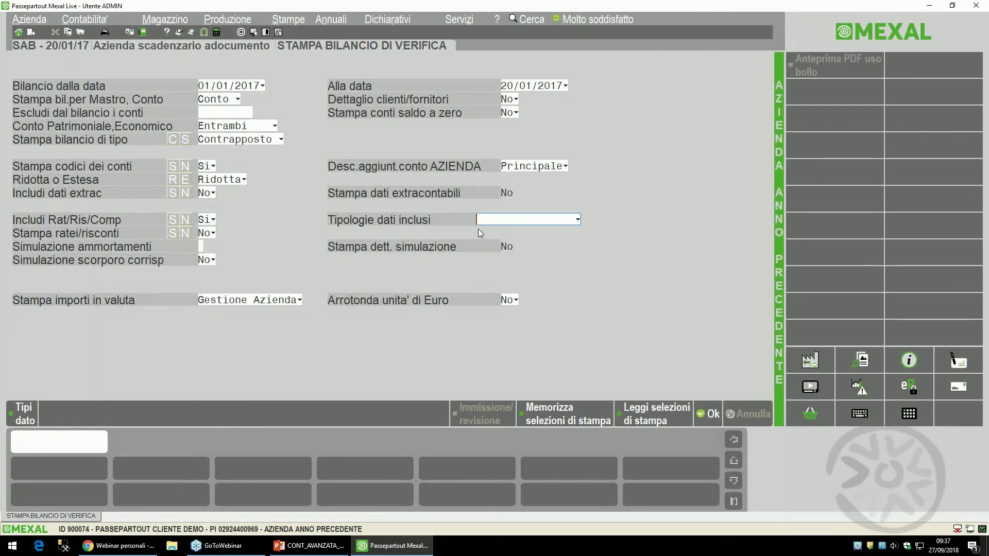
pyautogui.press('Return')
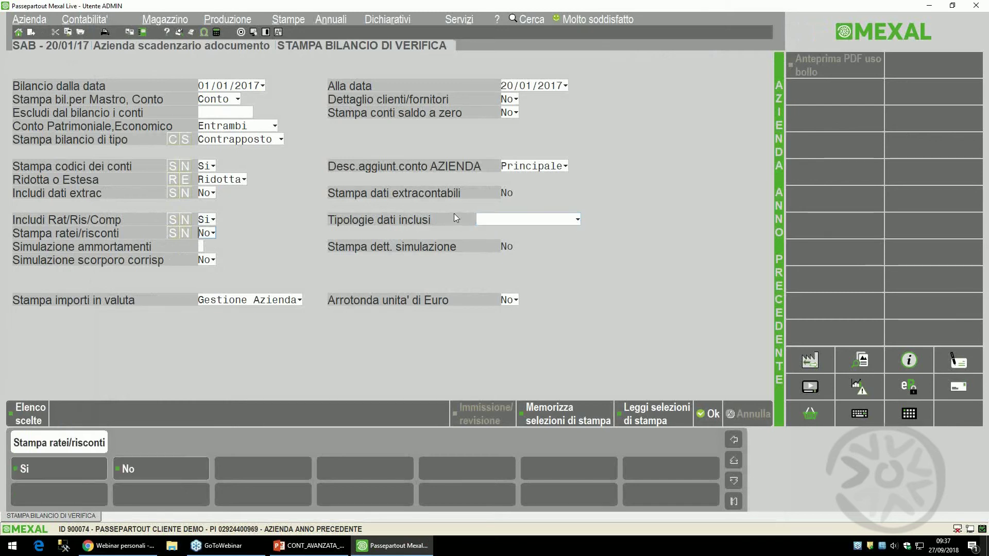
pyautogui.press('s')
pyautogui.press('Return')
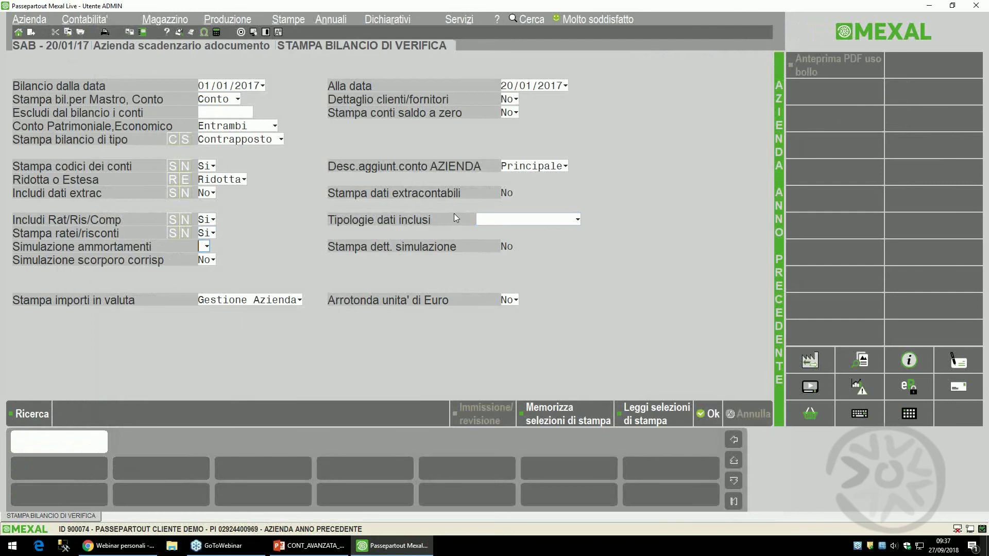
pyautogui.press('Return')
pyautogui.press('Return')
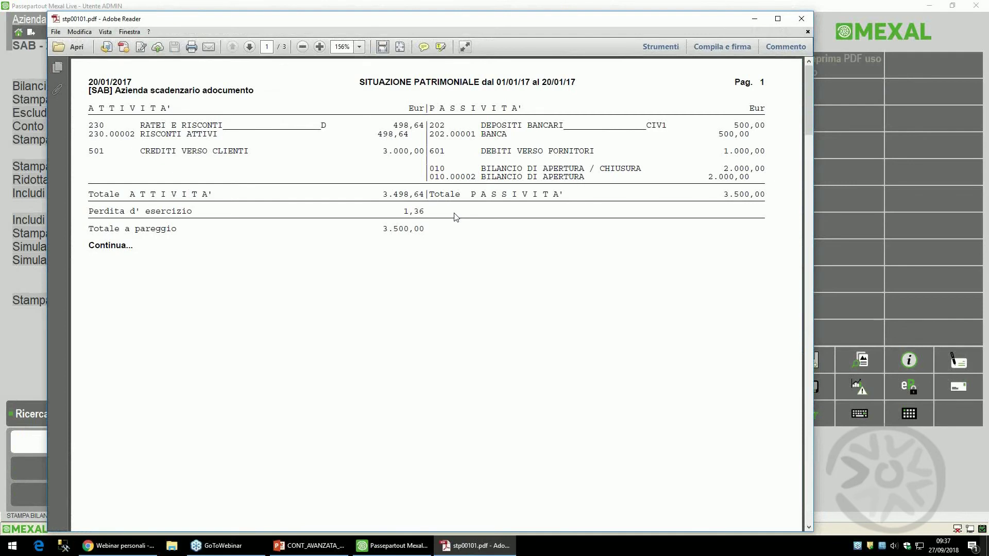
# - Check page 3's 498,64 risconti attivi on Assicurazioni RCA, then close the PDF
pyautogui.scroll(-10, 455, 217)
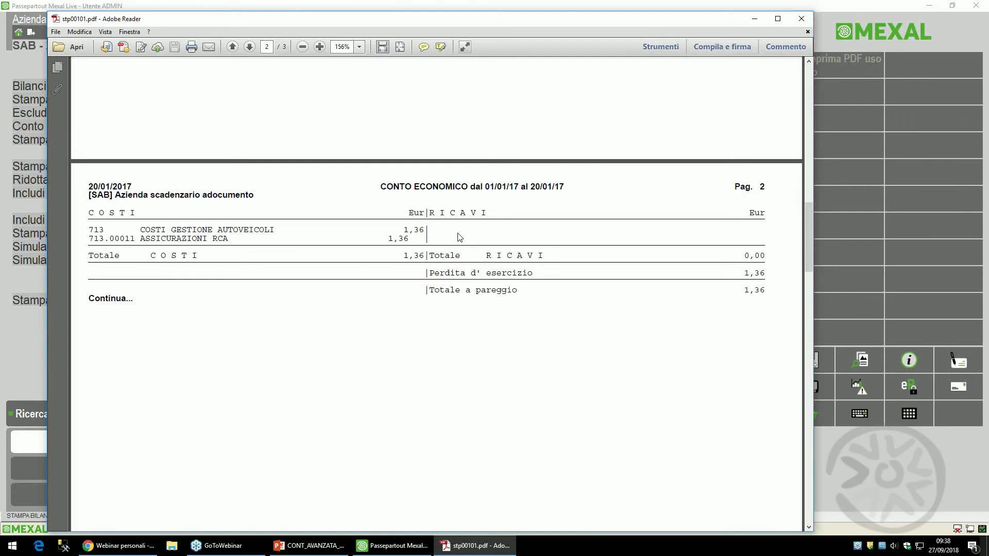
pyautogui.scroll(-5, 358, 307)
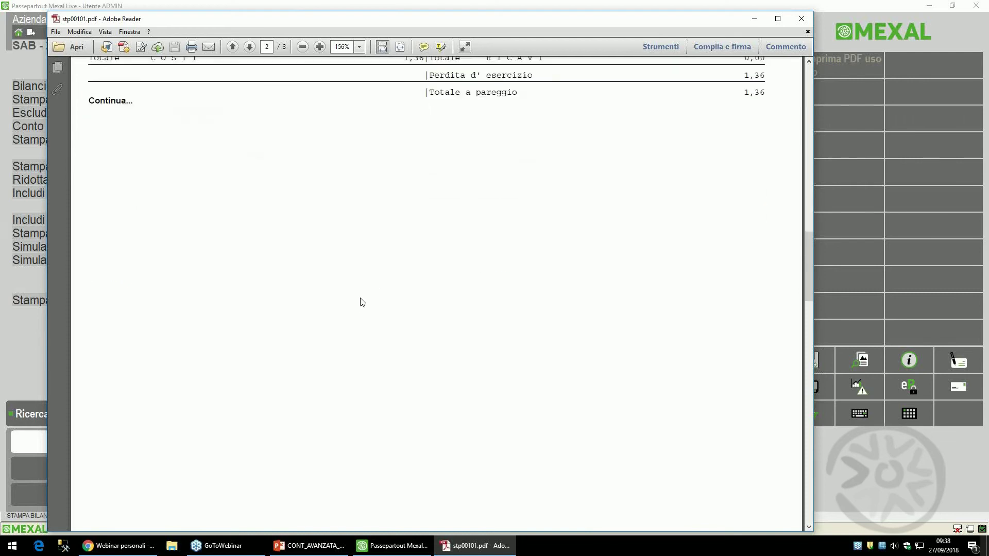
pyautogui.scroll(-10, 363, 302)
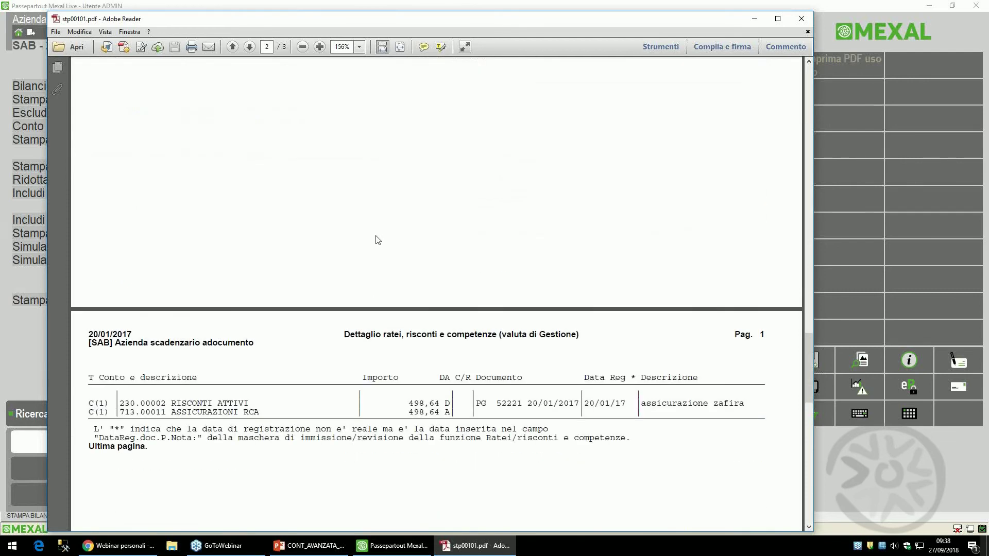
pyautogui.scroll(-3, 378, 240)
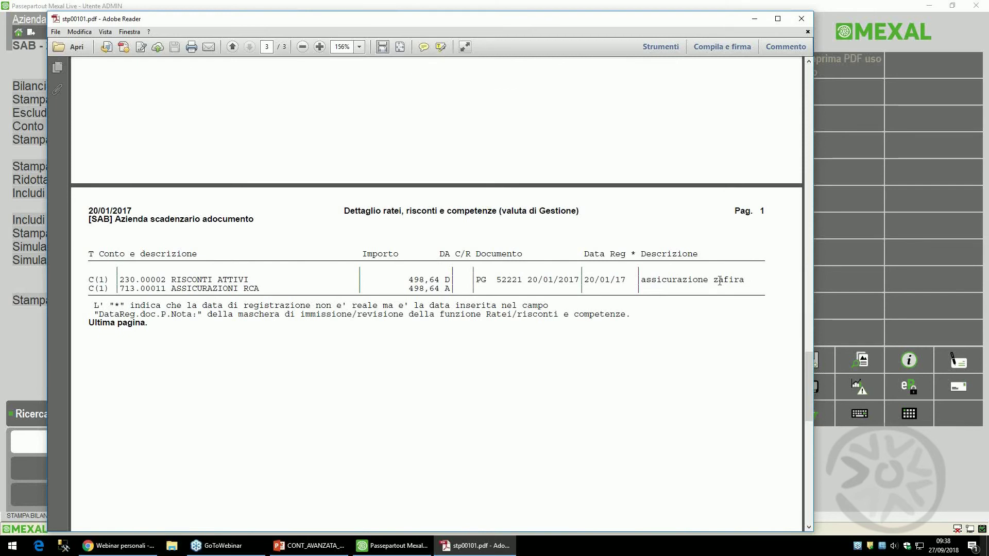
pyautogui.click(801, 21)
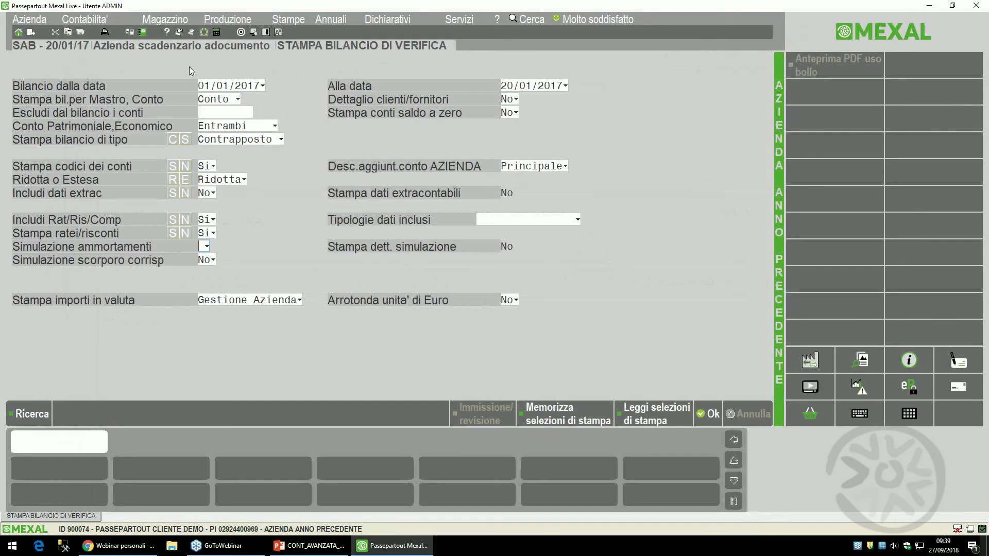
# - Change the end date to 31/12/2017 and print the trial balance with accruals to screen
pyautogui.click(235, 84)
pyautogui.click(499, 86)
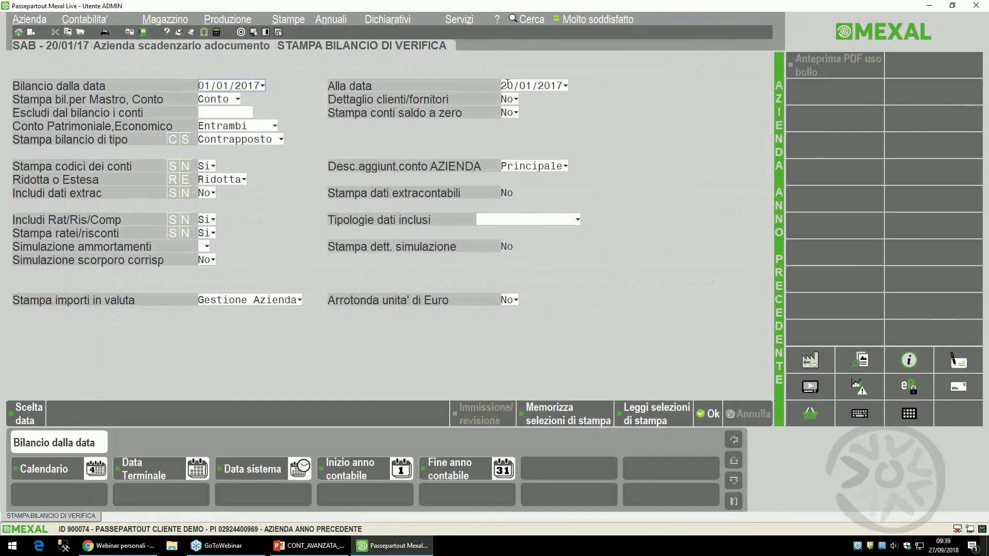
pyautogui.write('31127')
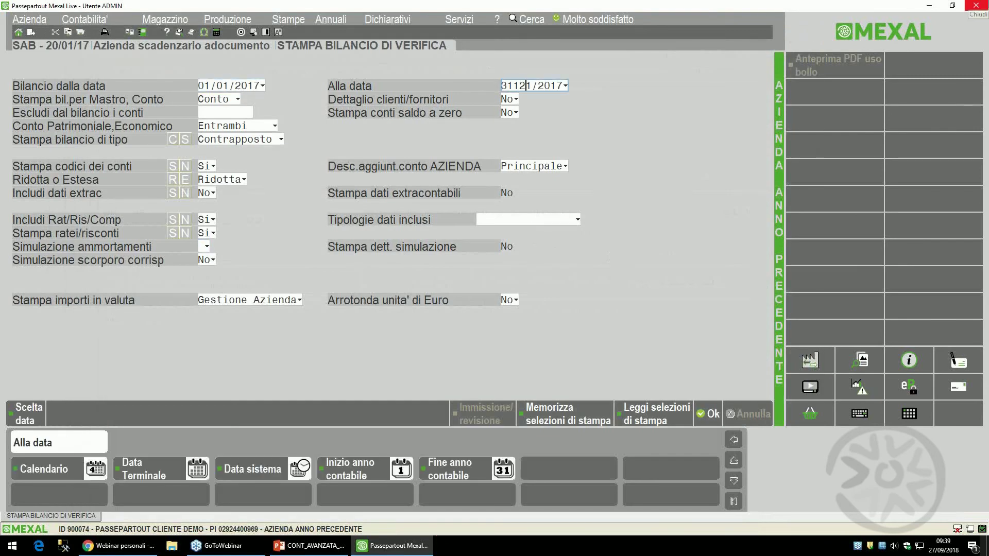
pyautogui.write('7')
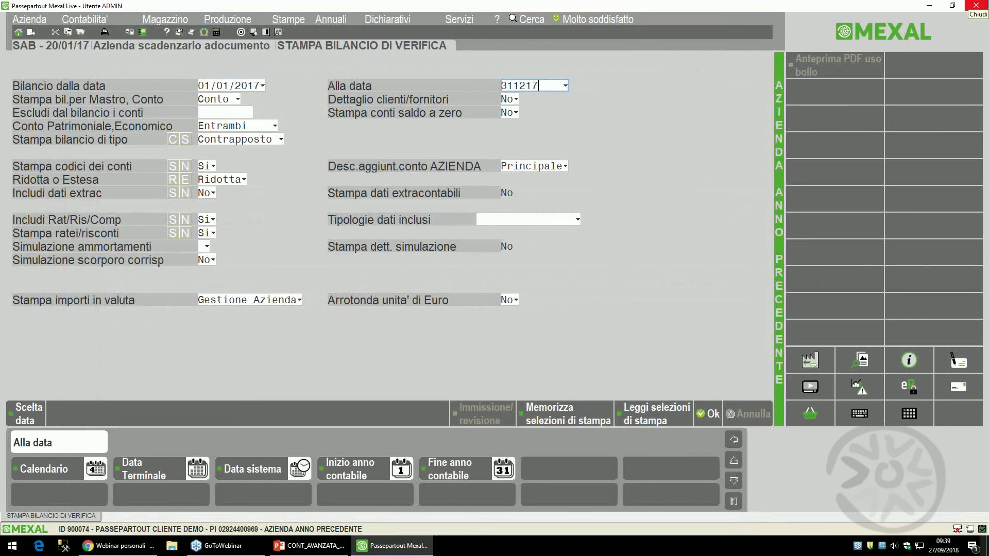
pyautogui.press('Return')
pyautogui.press('Return')
pyautogui.press('Return')
pyautogui.press('Return')
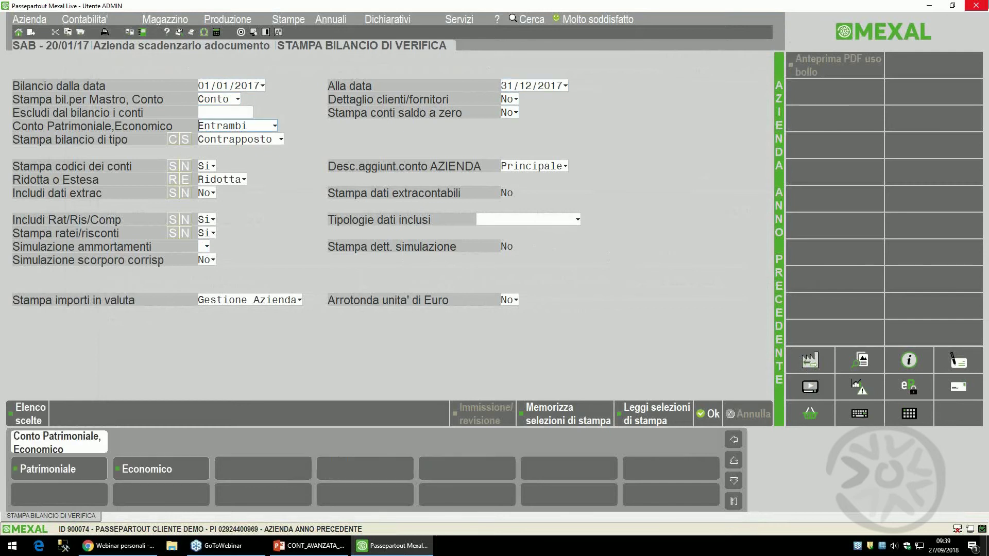
pyautogui.press('F10')
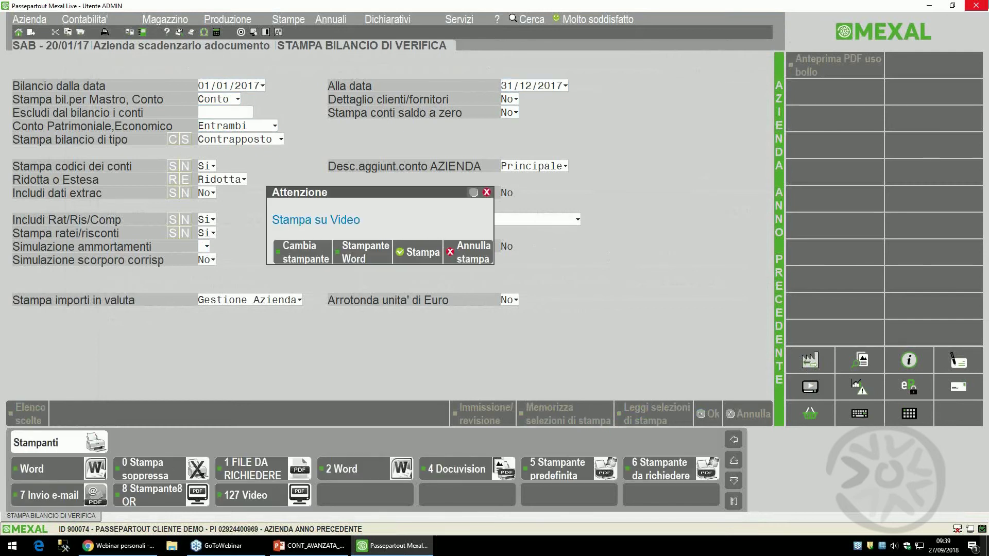
pyautogui.press('Escape')
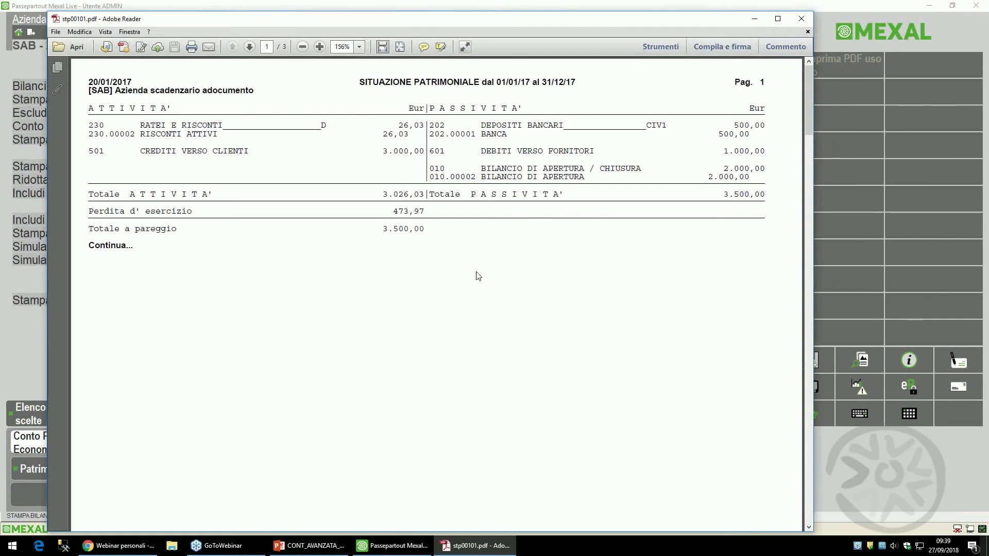
# - Review the 31/12/2017 report (26,03 risconti attivi), close it, and show PowerPoint's TIPOLOGIE GESTITE slide
pyautogui.scroll(-3, 316, 173)
pyautogui.scroll(3, 267, 170)
pyautogui.scroll(-5, 410, 137)
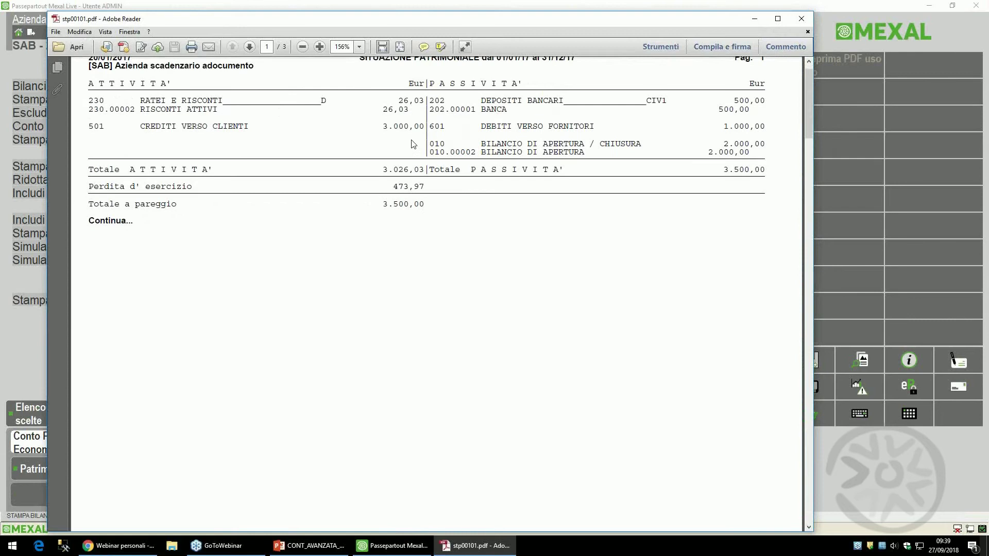
pyautogui.scroll(-5, 410, 139)
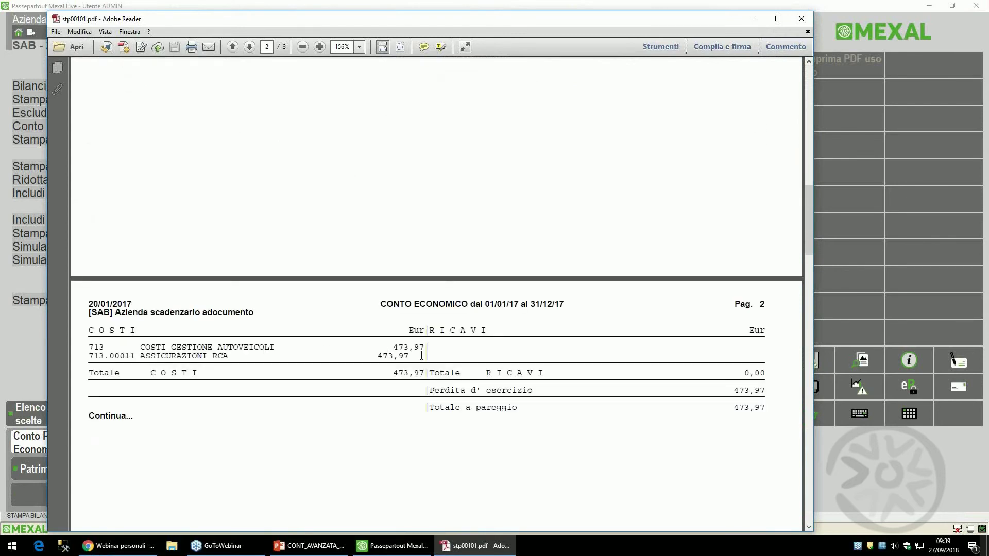
pyautogui.scroll(-15, 391, 324)
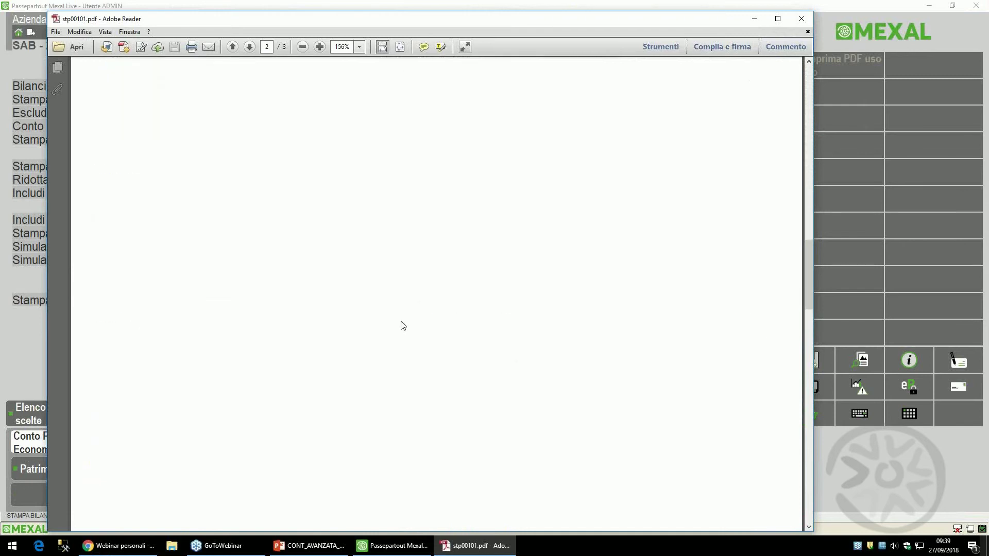
pyautogui.scroll(-5, 392, 355)
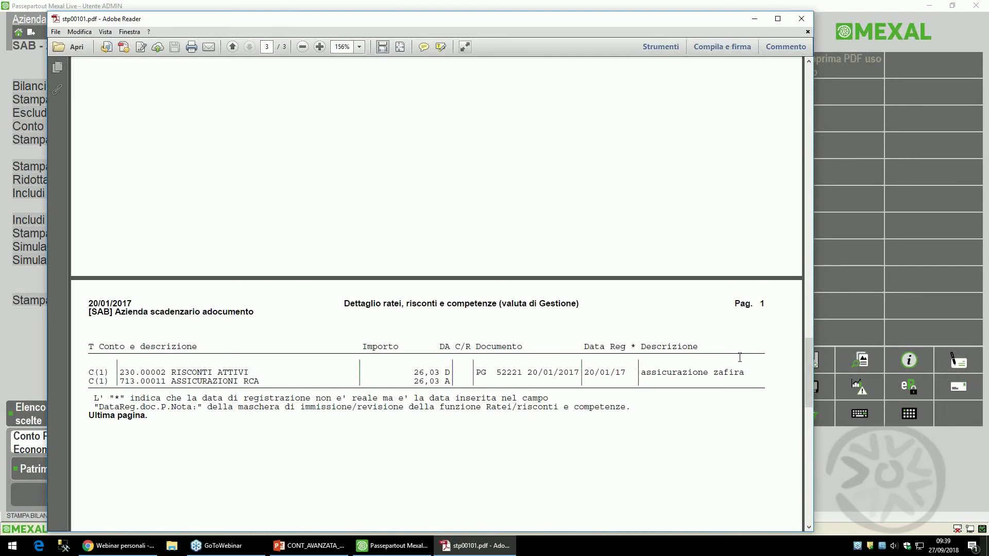
pyautogui.scroll(5, 645, 309)
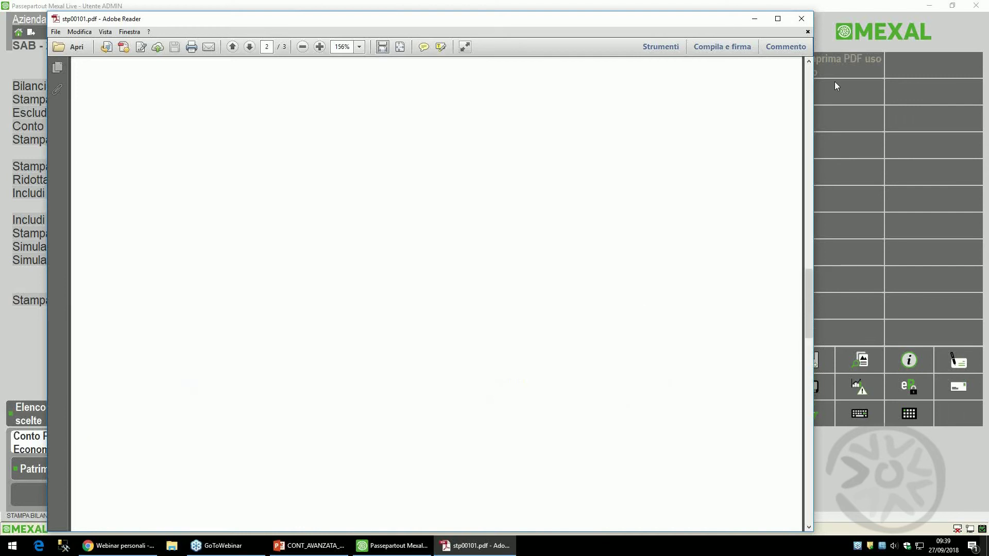
pyautogui.click(801, 18)
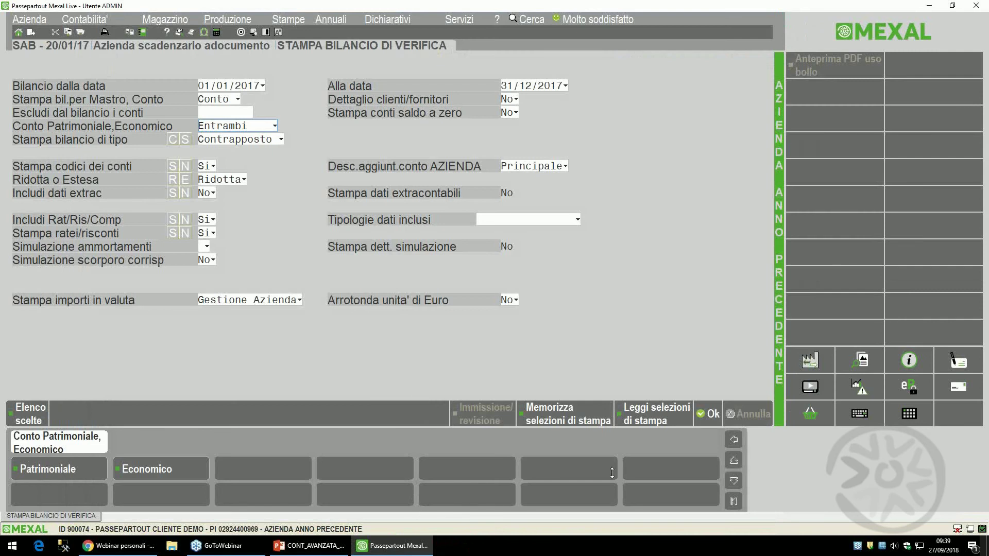
pyautogui.click(308, 546)
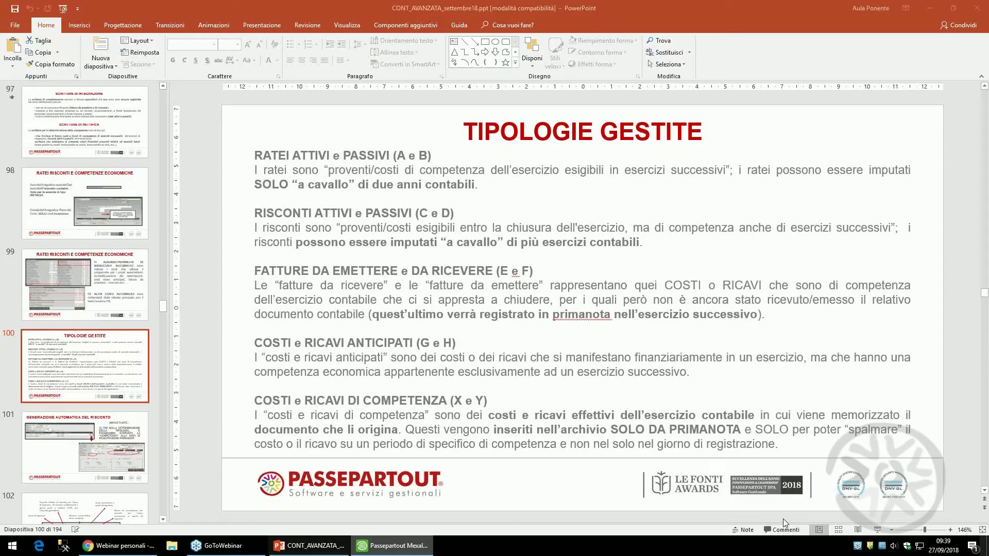
# - Advance through slides 101–103 to FATTURE DA RICEVERE, then return to Mexal's trial balance form
pyautogui.scroll(-1, 869, 456)
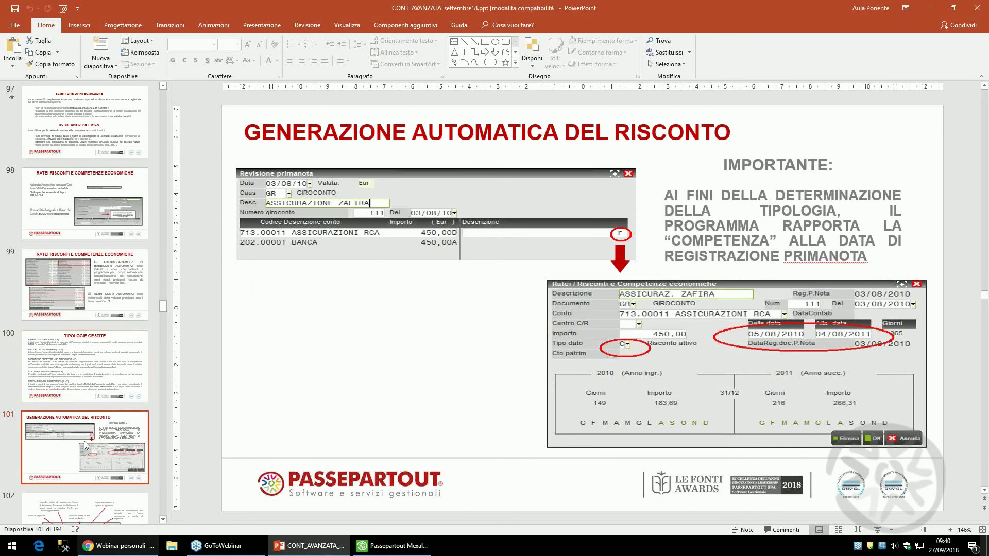
pyautogui.click(100, 510)
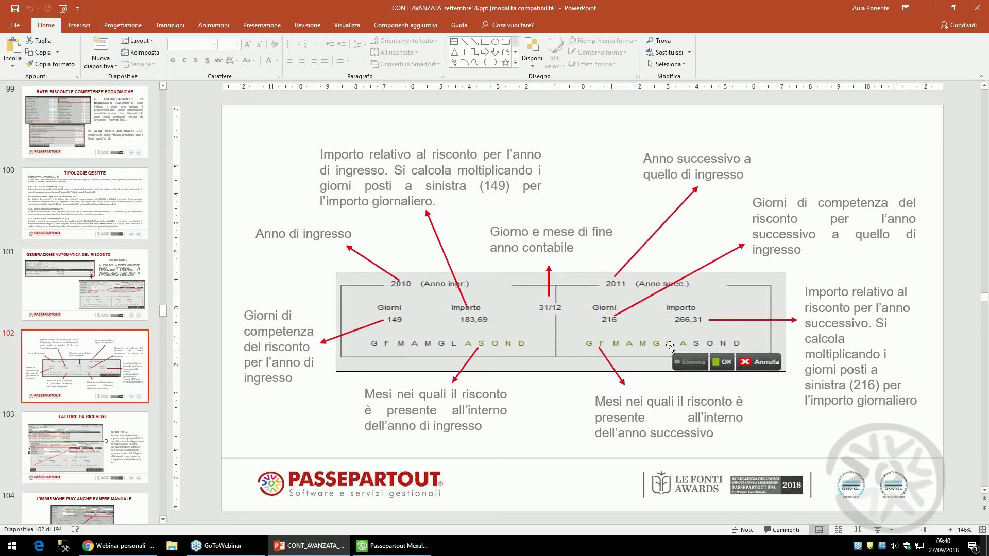
pyautogui.press('pagedown')
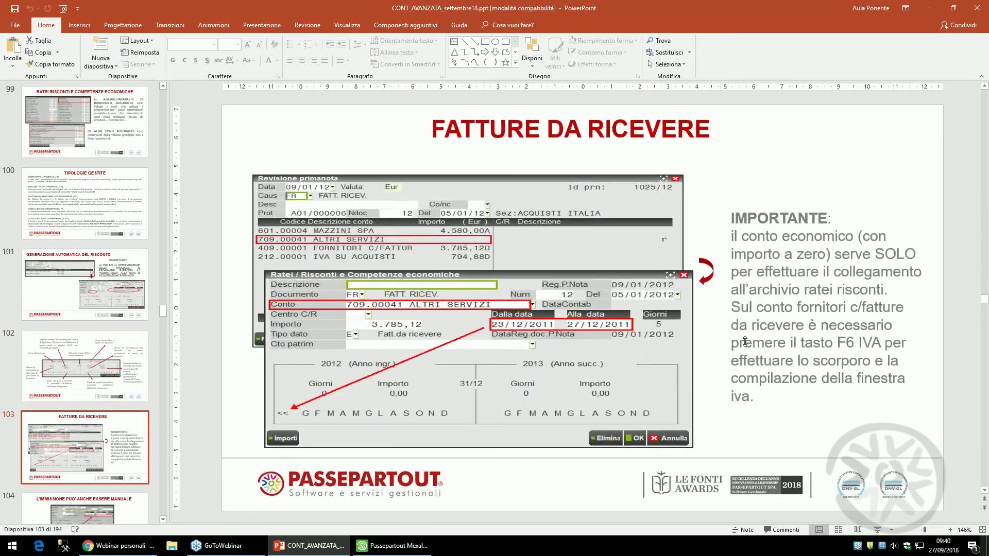
pyautogui.click(407, 550)
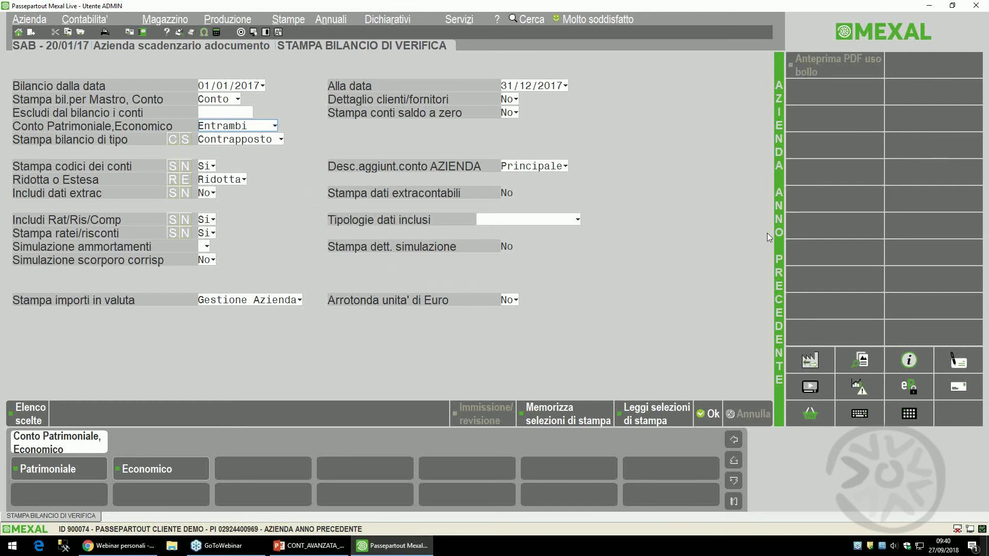
# - Open Contabilità > Immissione primanota for a new first-note entry
pyautogui.press('alt')
pyautogui.press('Left')
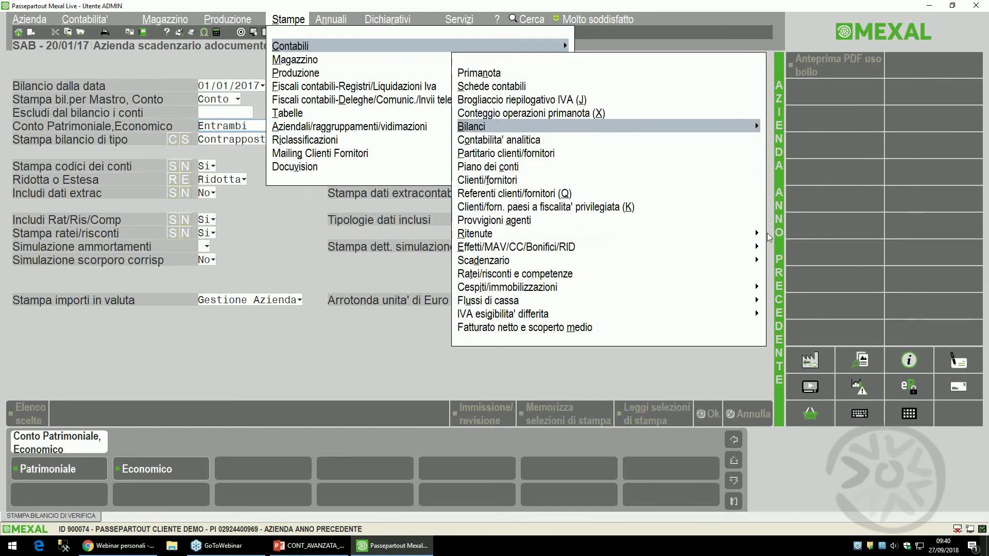
pyautogui.press('Left')
pyautogui.press('Left')
pyautogui.press('Left')
pyautogui.press('Left')
pyautogui.press('Down')
pyautogui.press('Down')
pyautogui.press('Return')
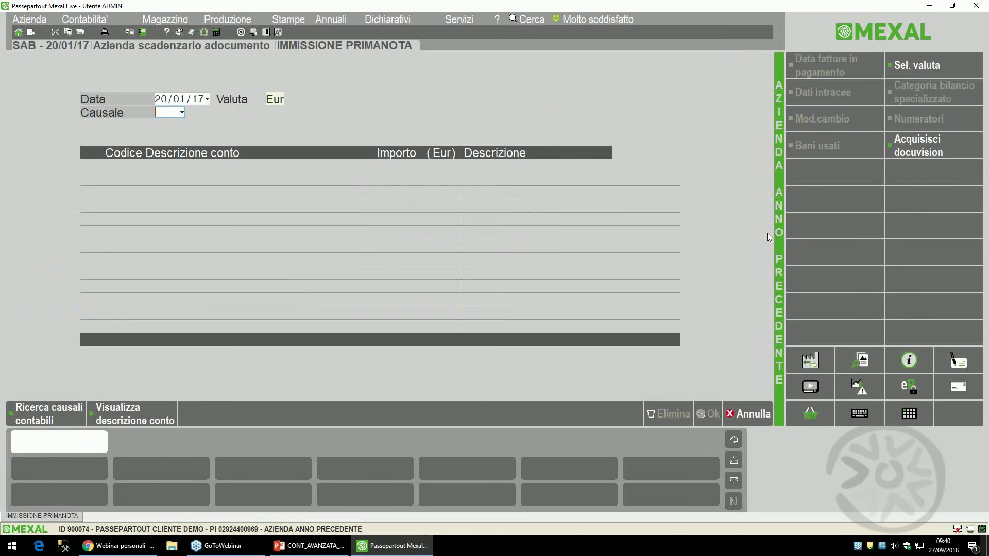
# - Enter date 01/03/17, causale FR, and document number 555 dated 01/03/17
pyautogui.press('Up')
pyautogui.write('010317')
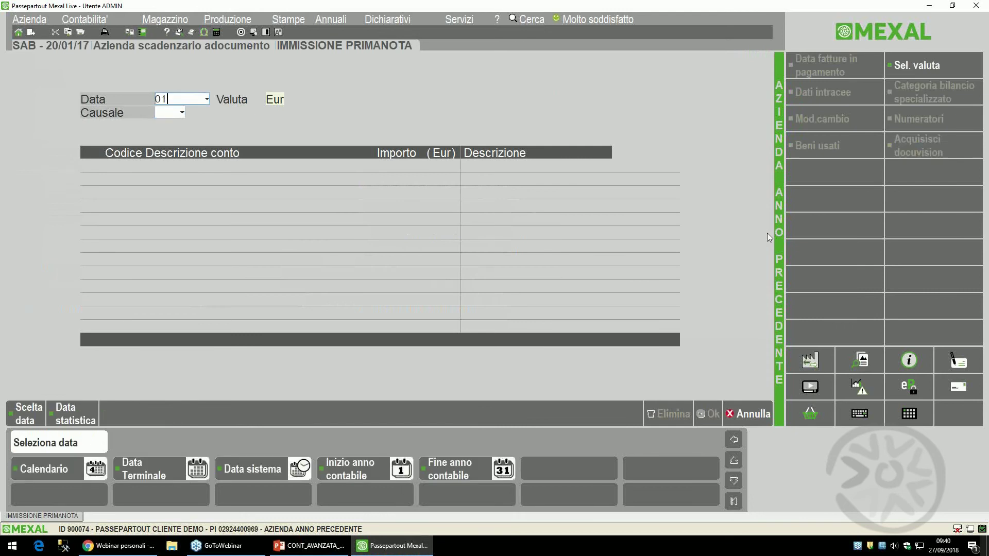
pyautogui.press('Return')
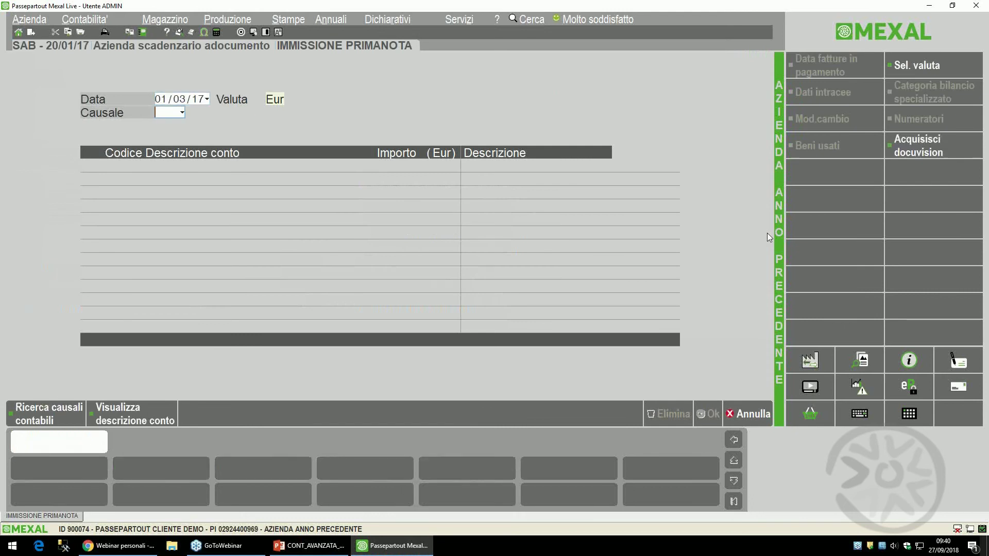
pyautogui.write('FR')
pyautogui.press('Return')
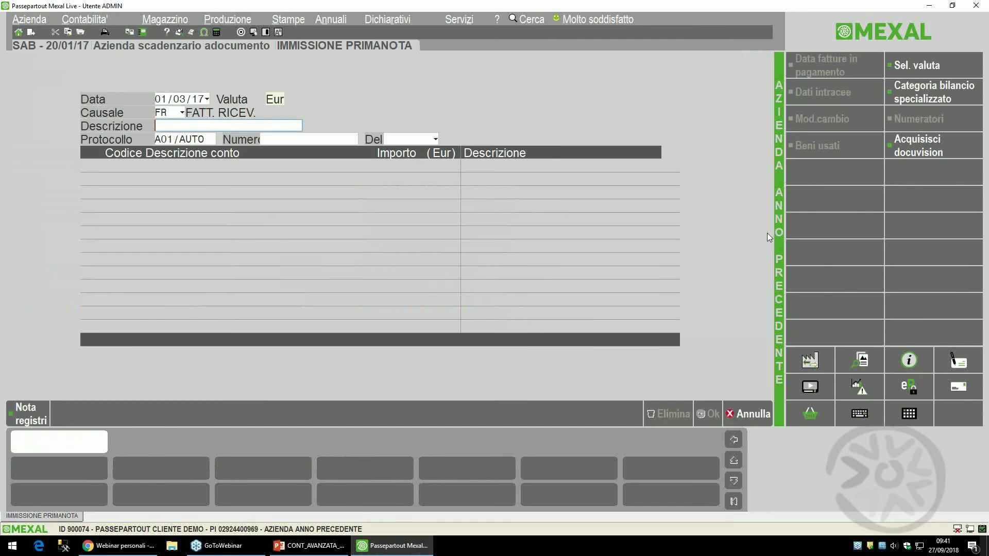
pyautogui.write('555')
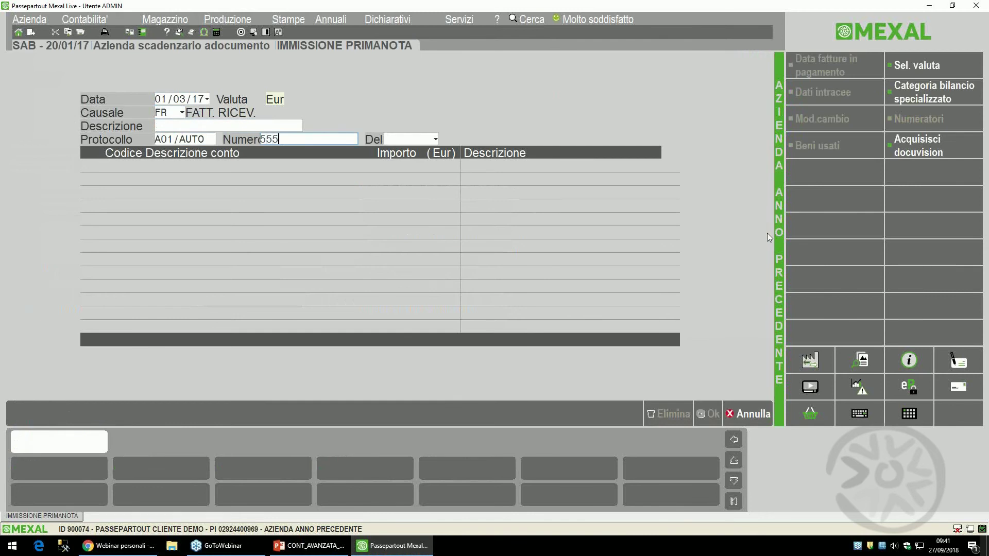
pyautogui.press('Return')
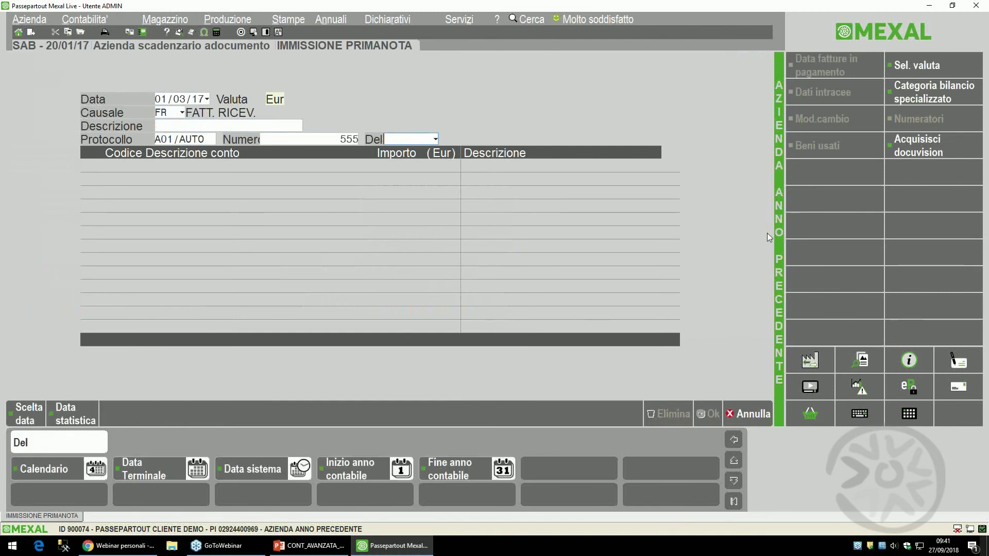
pyautogui.write('0103')
pyautogui.press('Return')
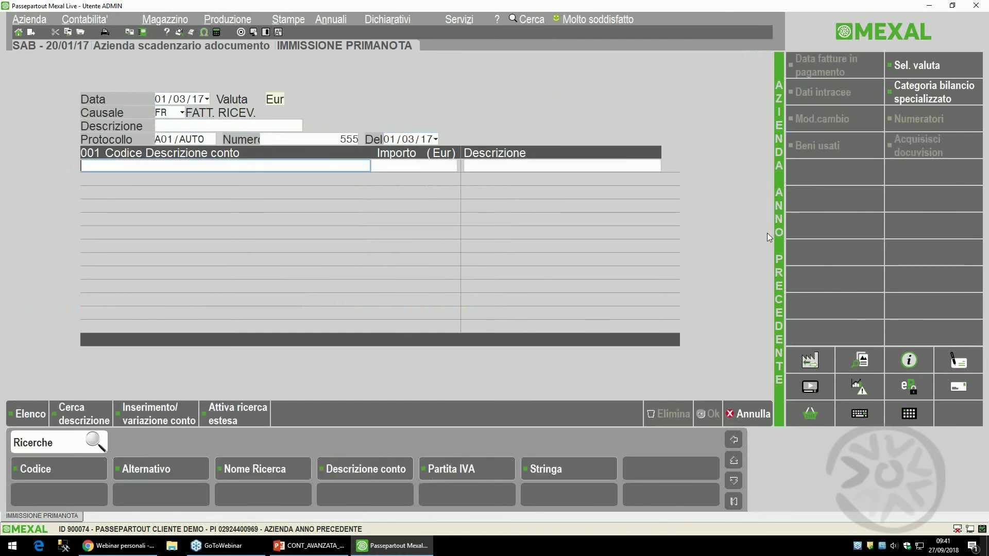
pyautogui.press('F2')
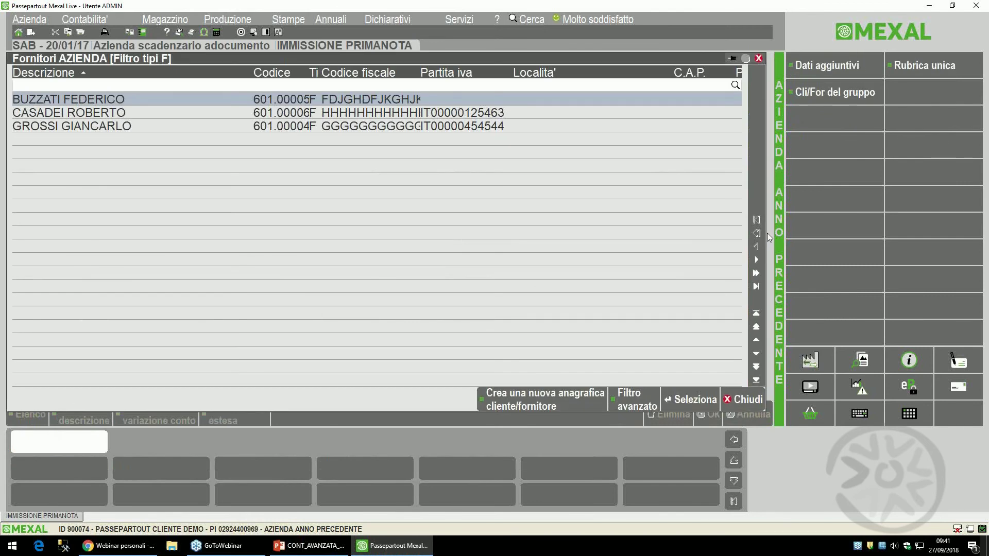
# - Create a new supplier account with code 601.auto and enter its VAT number
pyautogui.press('Escape')
pyautogui.write('601')
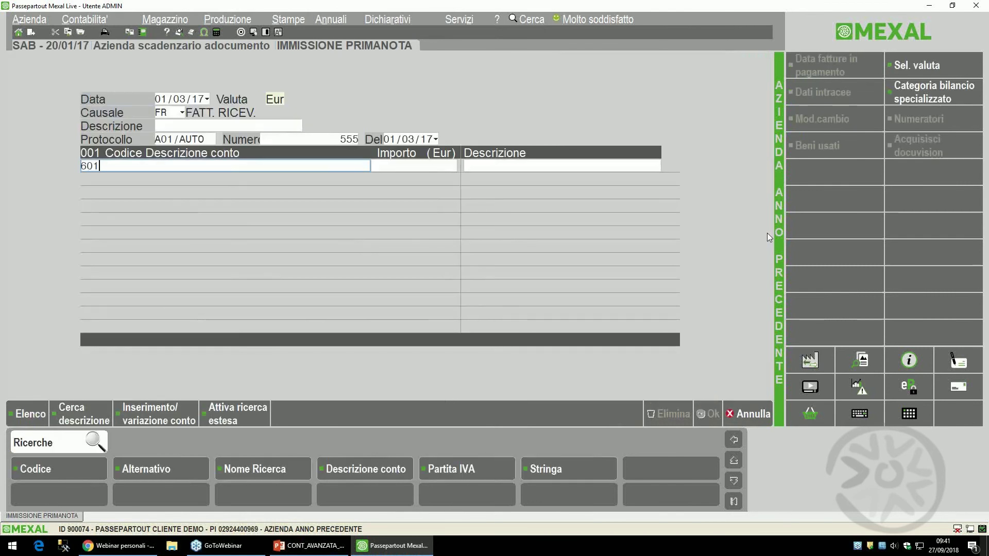
pyautogui.write('.auto')
pyautogui.press('Return')
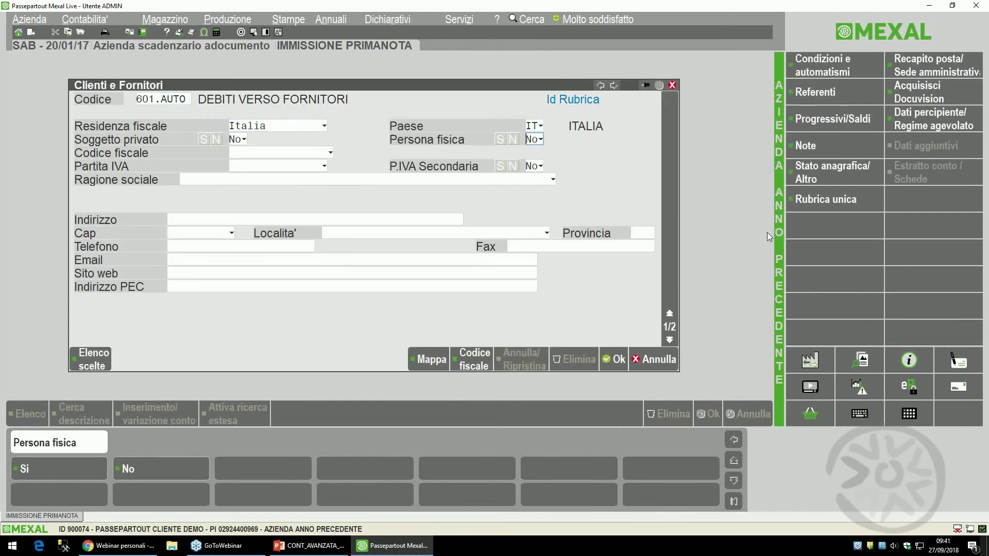
pyautogui.press('Return')
pyautogui.press('Return')
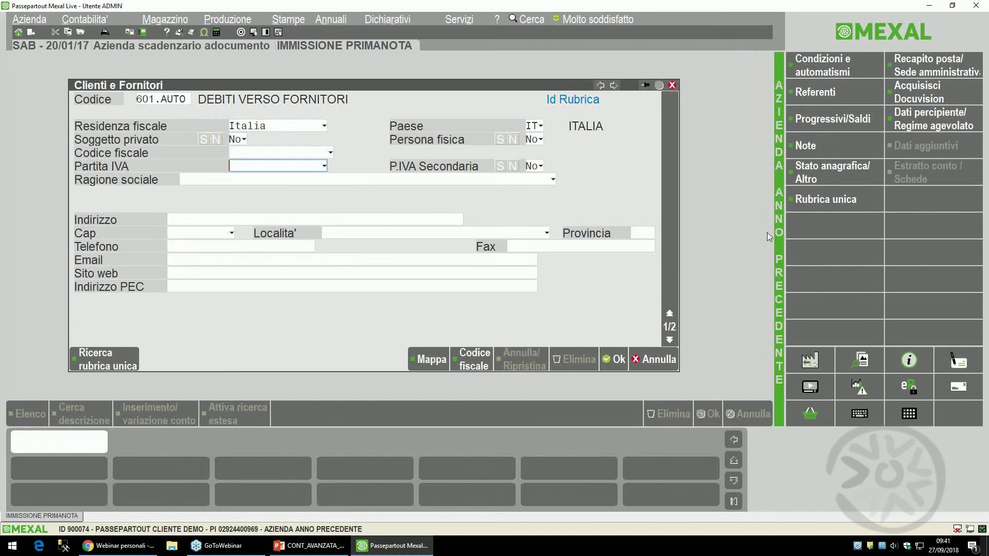
pyautogui.press('Return')
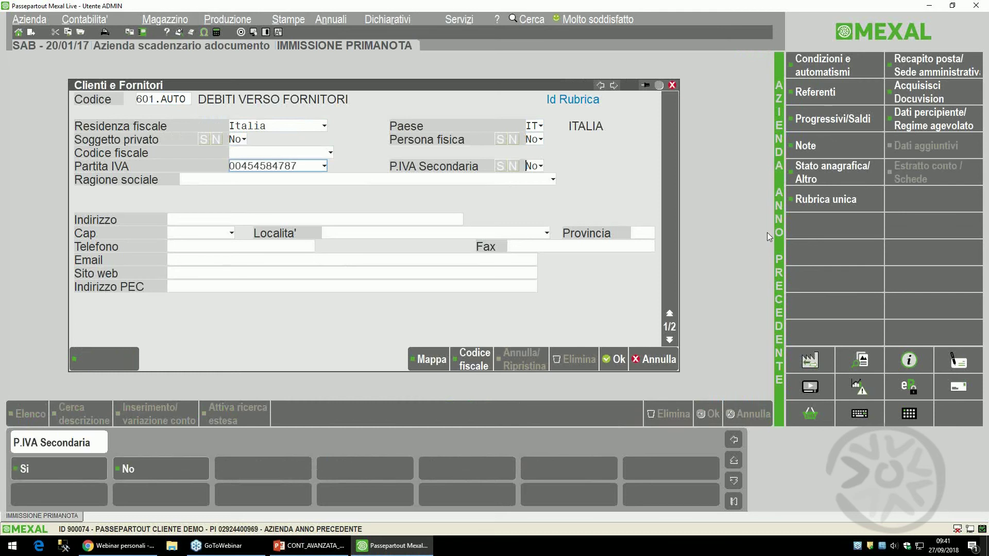
# - Name the supplier ALMATECH SPA, save it, and post 4.500,00 on its row
pyautogui.write('al')
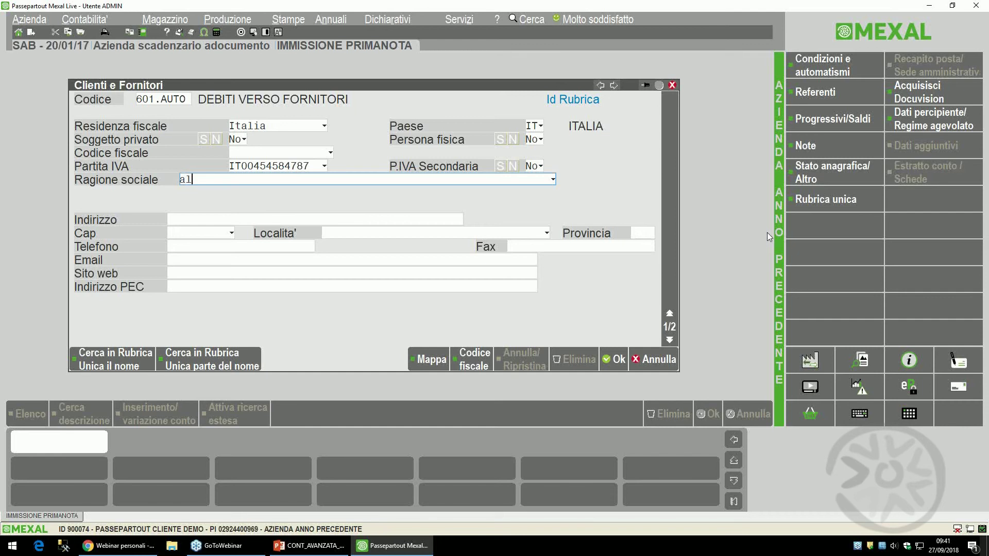
pyautogui.press('BackSpace')
pyautogui.press('BackSpace')
pyautogui.write('ALMATECH SPA')
pyautogui.press('Return')
pyautogui.press('F10')
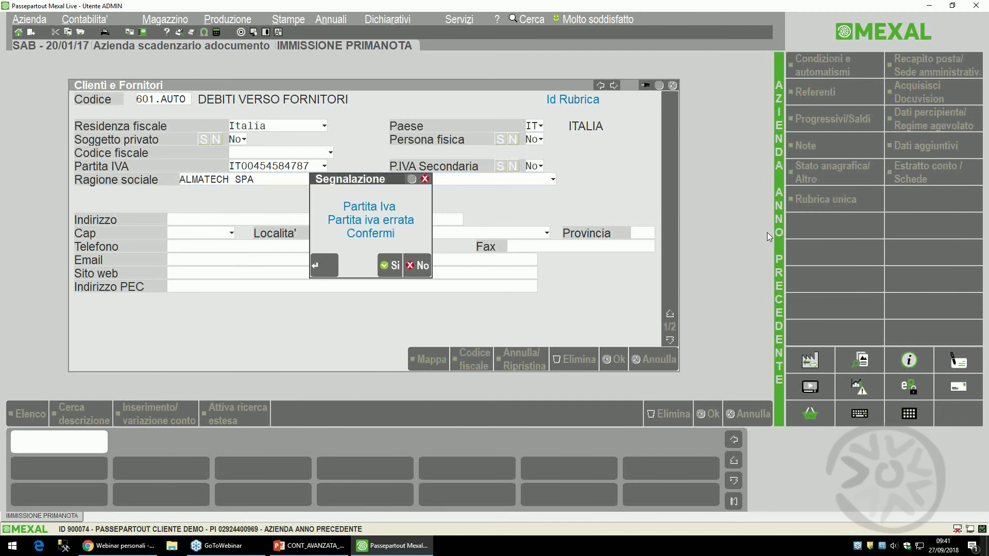
pyautogui.press('Return')
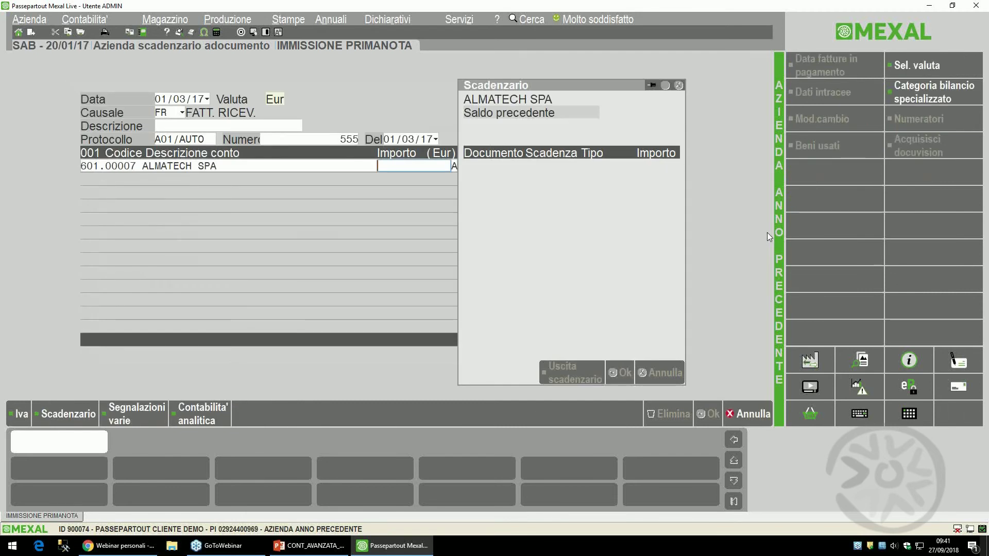
pyautogui.write('4500')
pyautogui.press('Return')
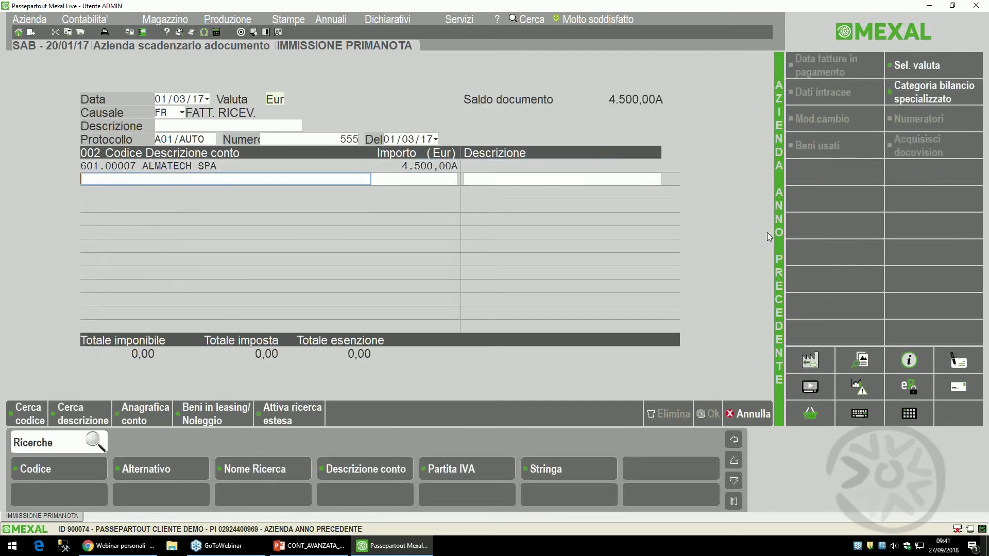
# - Select cost account 709.00004 SERVIZI DI PULIZIA for the new invoice row
pyautogui.write('SERV')
pyautogui.press('Return')
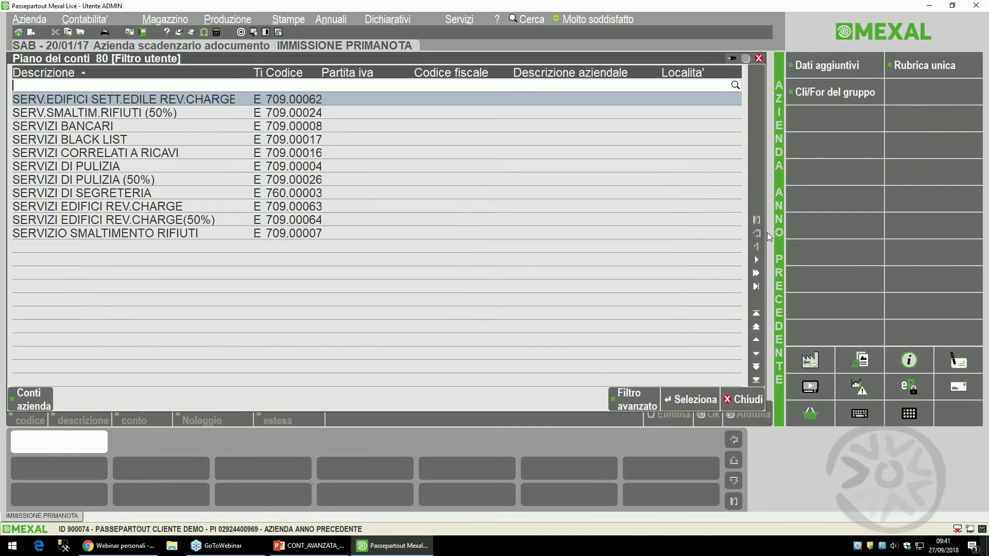
pyautogui.press('Down')
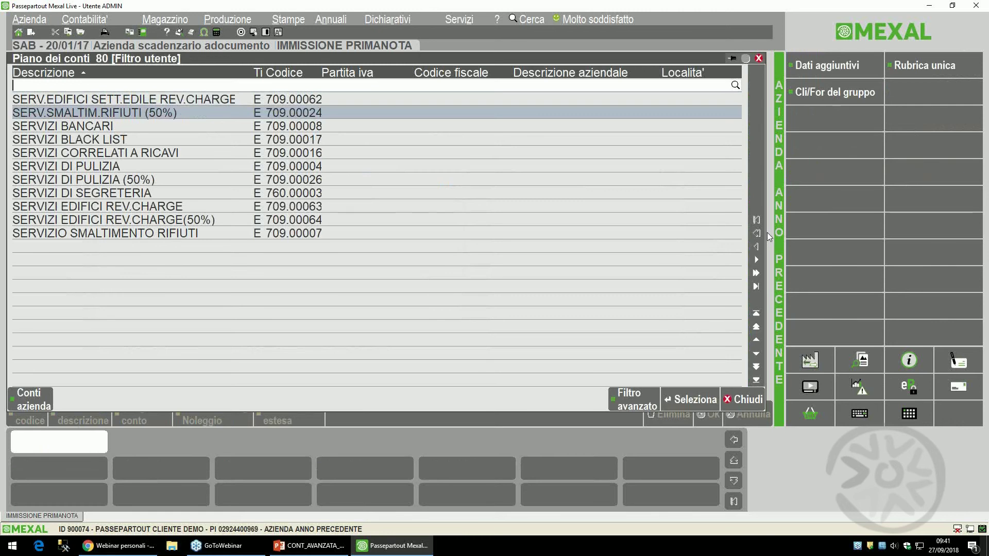
pyautogui.press('Down')
pyautogui.press('Down')
pyautogui.press('Down')
pyautogui.press('Down')
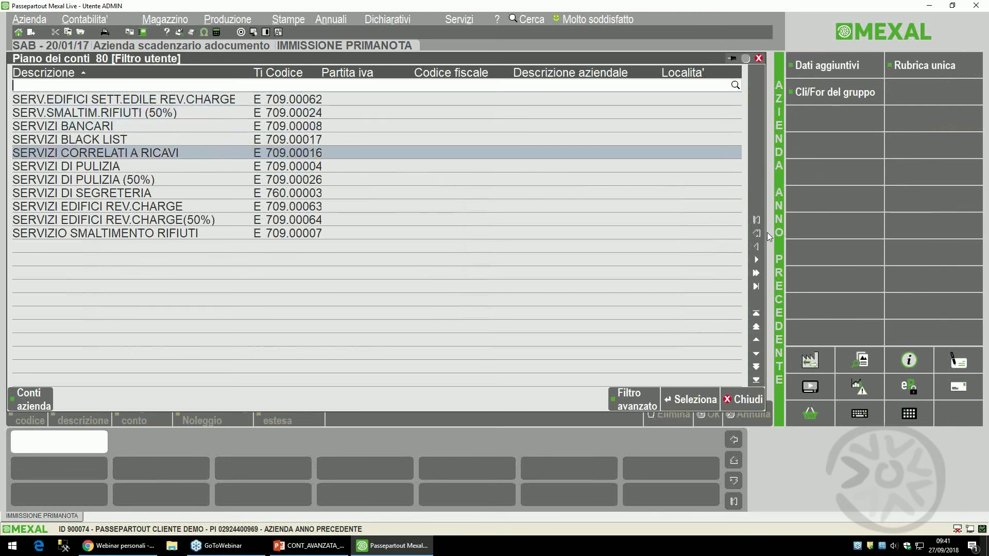
pyautogui.press('Return')
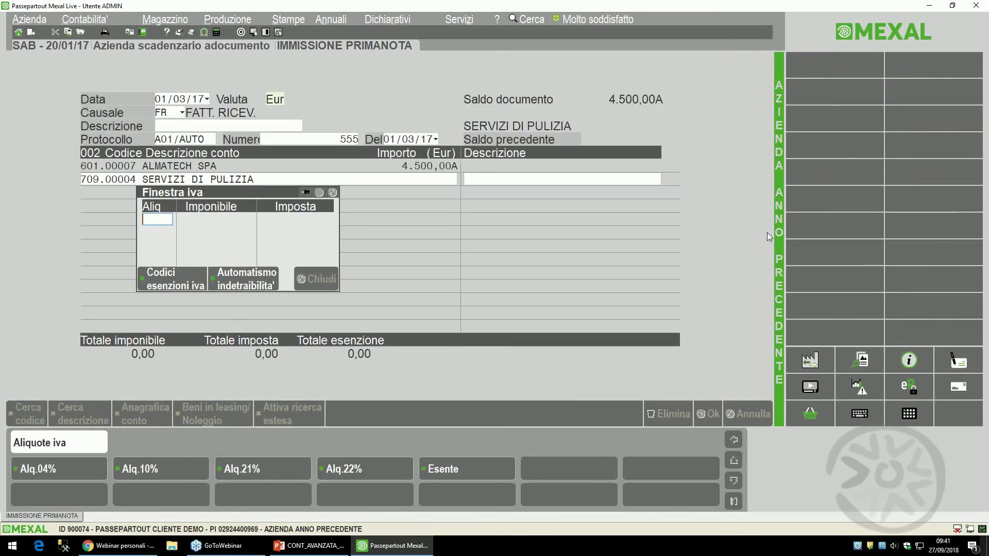
# - Apply 22% VAT on 3.688,52 and correct the tax amount to 811,43
pyautogui.write('22')
pyautogui.press('Return')
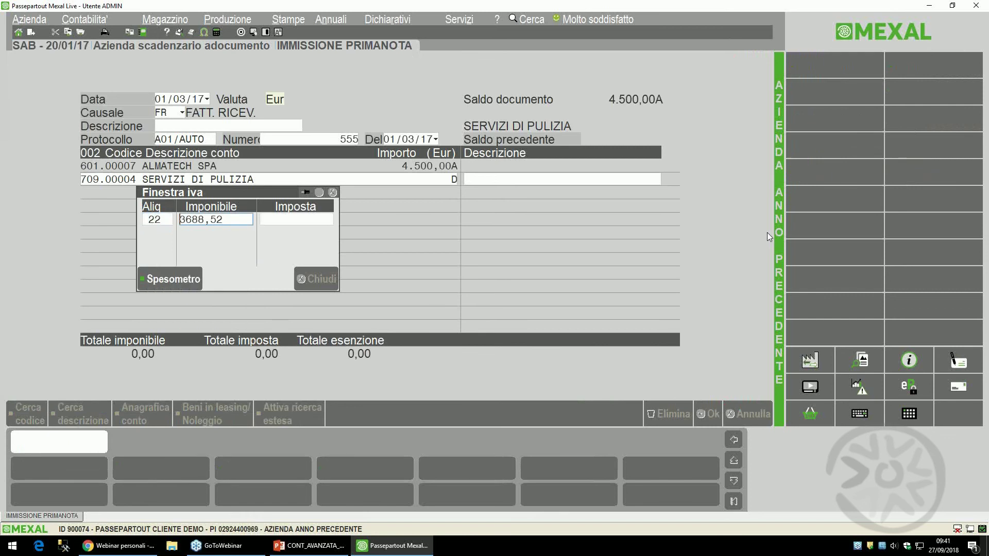
pyautogui.press('Return')
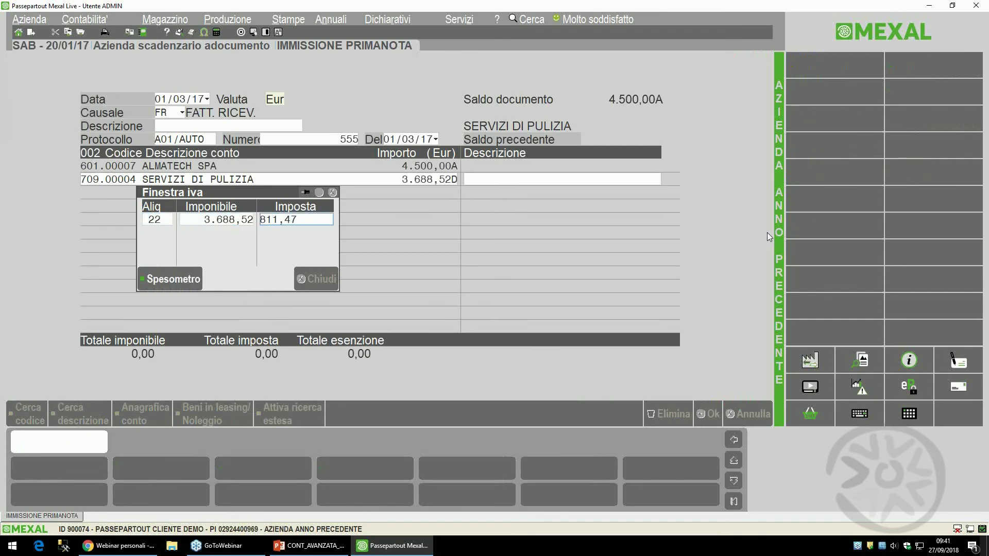
pyautogui.press('BackSpace')
pyautogui.write('3')
pyautogui.press('Return')
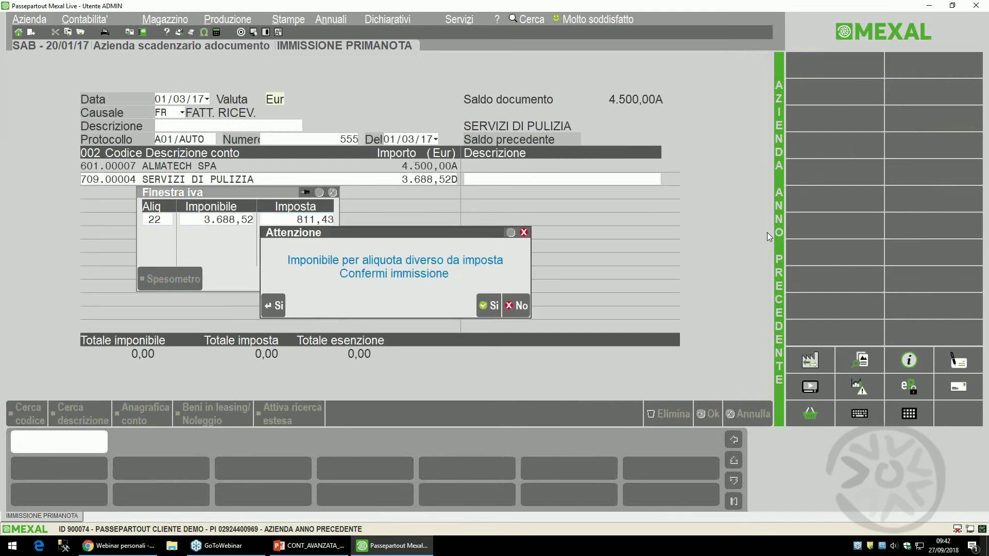
pyautogui.press('Return')
pyautogui.press('Return')
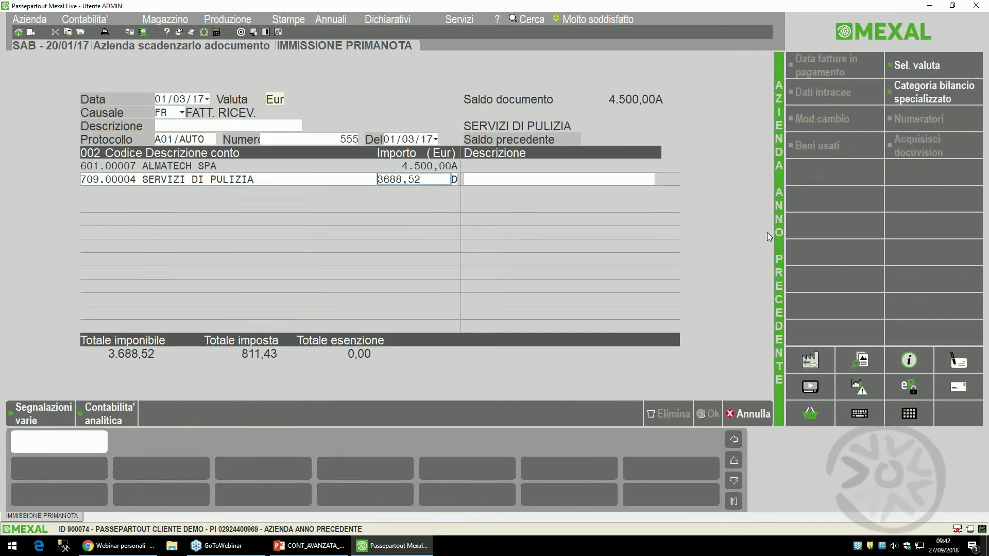
pyautogui.press('Return')
pyautogui.press('Return')
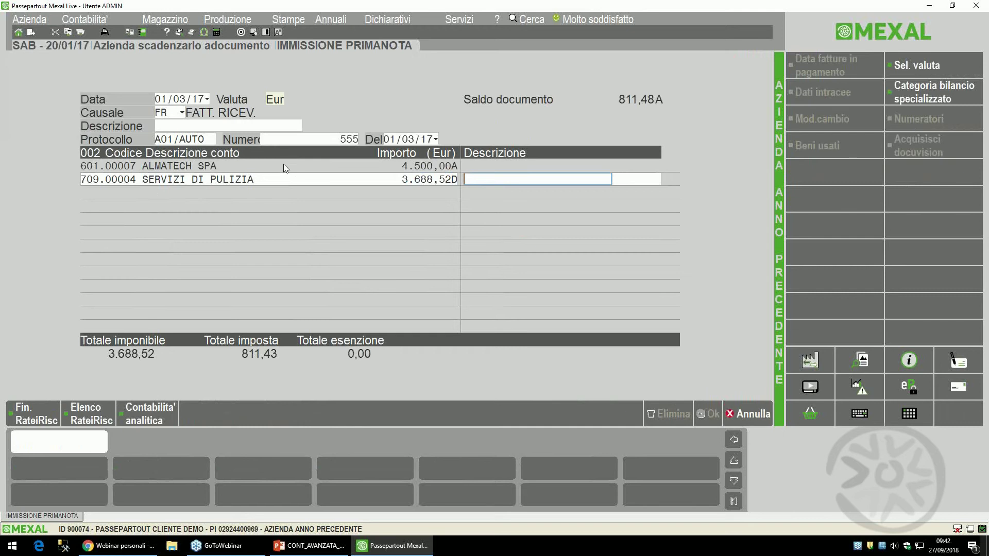
# - Open the accruals window for the SERVIZI DI PULIZIA row and move it to the screen centre
pyautogui.click(26, 414)
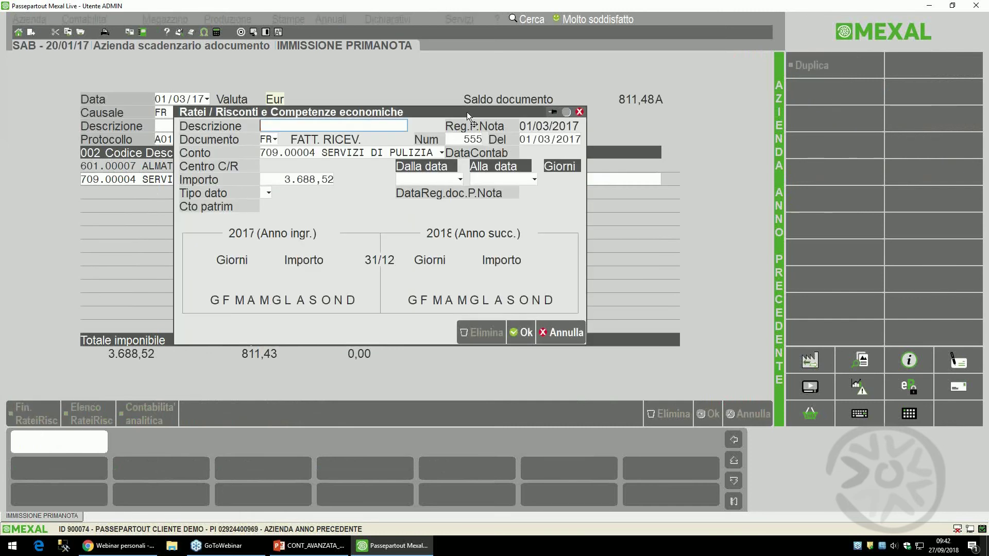
pyautogui.moveTo(466, 112); pyautogui.dragTo(534, 206)
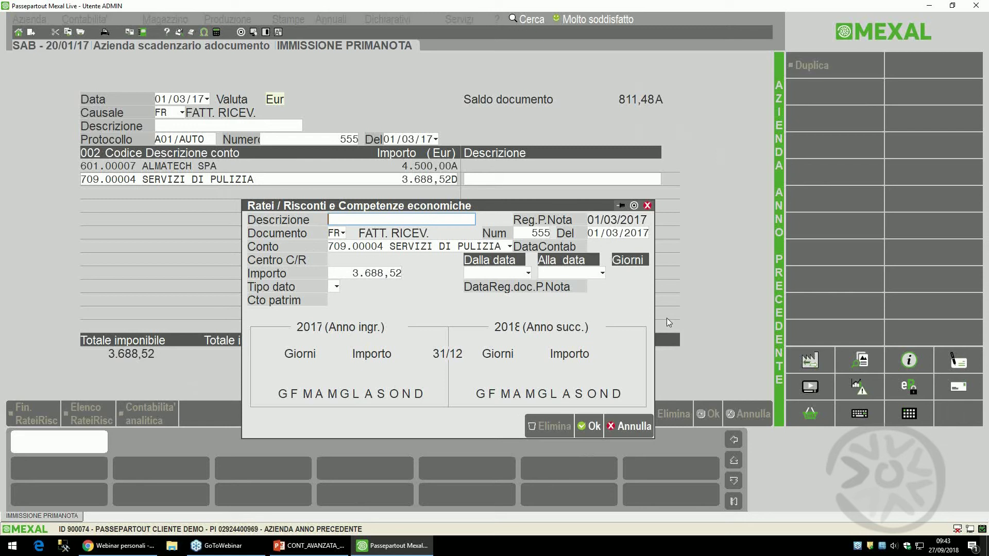
# - Enter description CONTRATTO 8777 and start date 01/03/2017
pyautogui.write('CONTRATTO 8777')
pyautogui.press('Return')
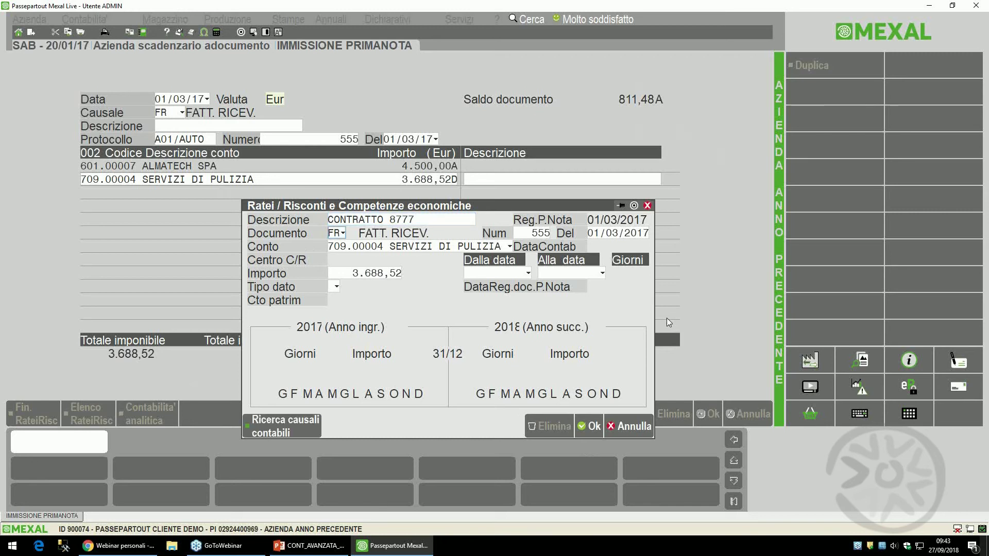
pyautogui.press('Return')
pyautogui.press('Return')
pyautogui.press('Return')
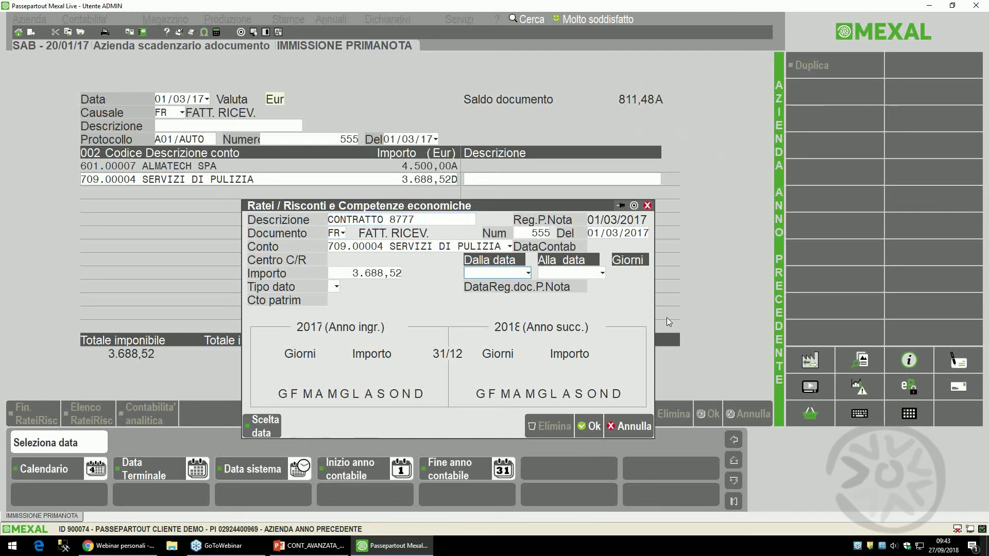
pyautogui.write('01/')
pyautogui.write('03')
pyautogui.press('Return')
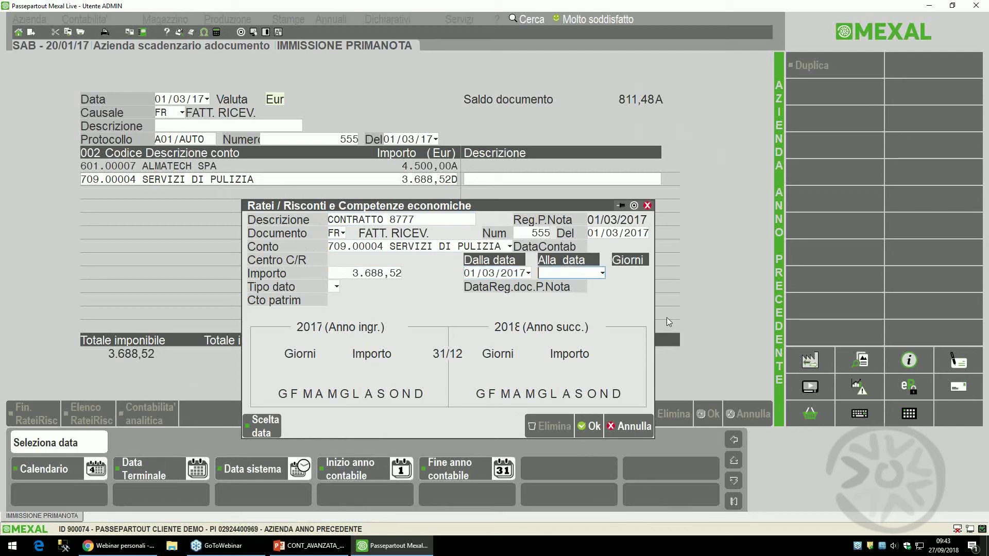
# - Set end date 30/06/2018 and accrual type C (Risconto attivo)
pyautogui.write('3006')
pyautogui.press('Return')
pyautogui.press('Return')
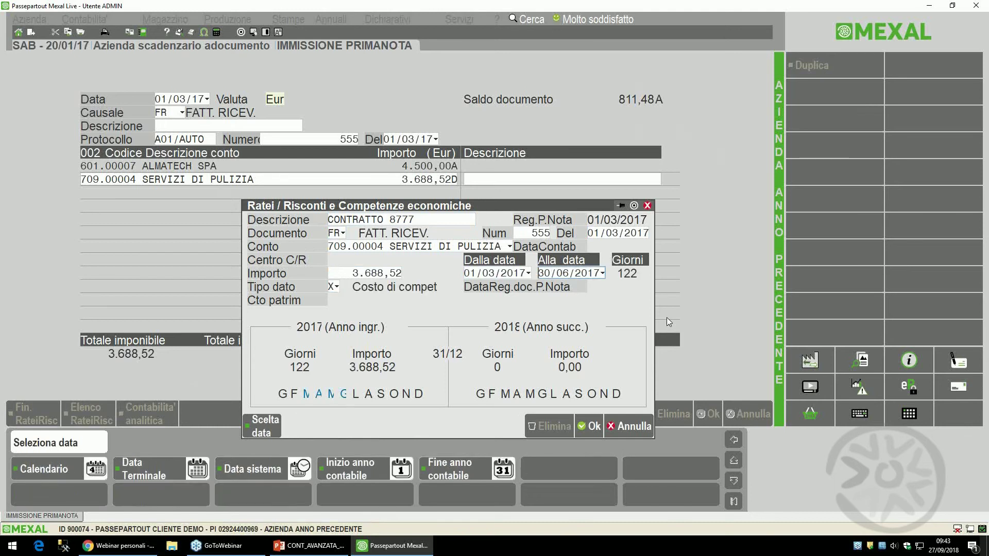
pyautogui.write('30/06/2')
pyautogui.write('018')
pyautogui.press('Return')
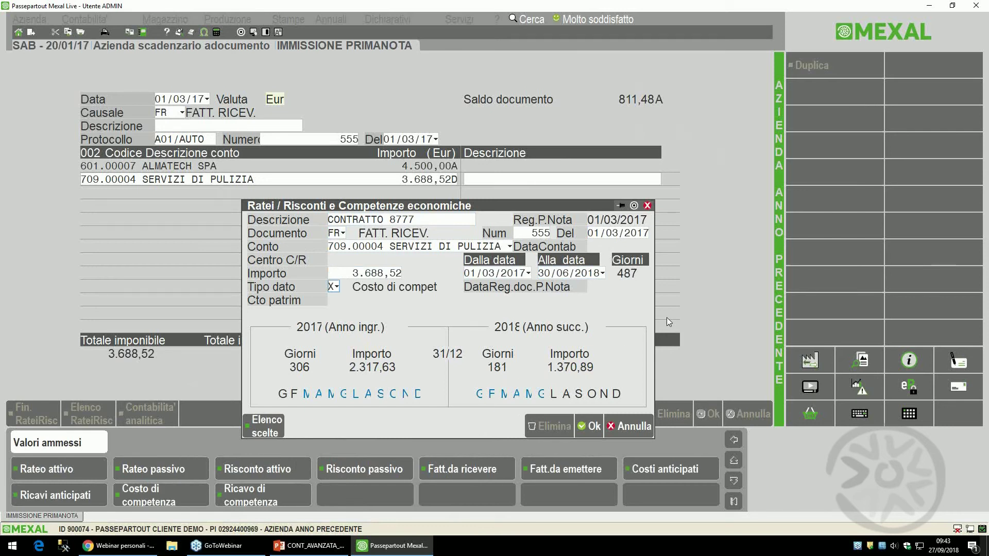
pyautogui.press('Return')
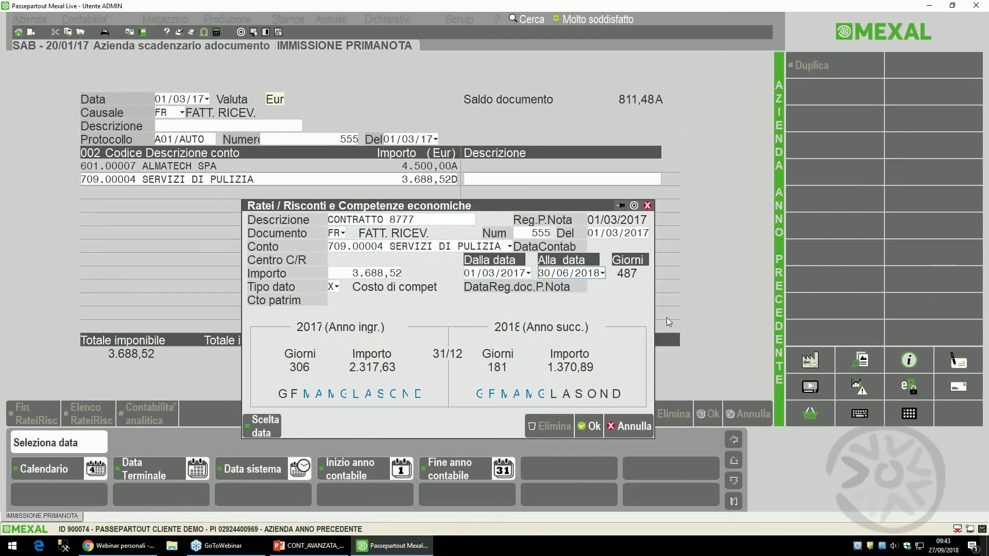
pyautogui.press('Return')
pyautogui.write('C')
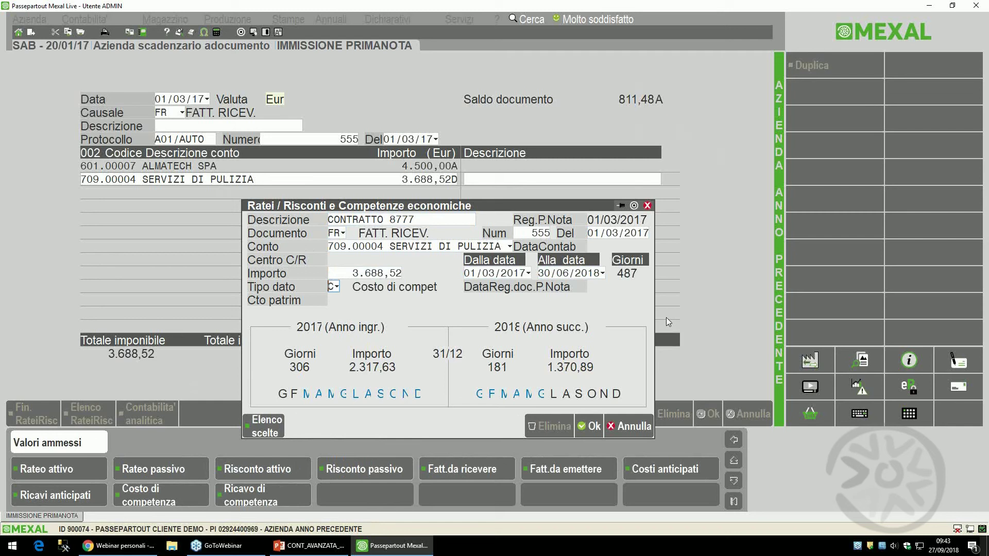
pyautogui.press('Return')
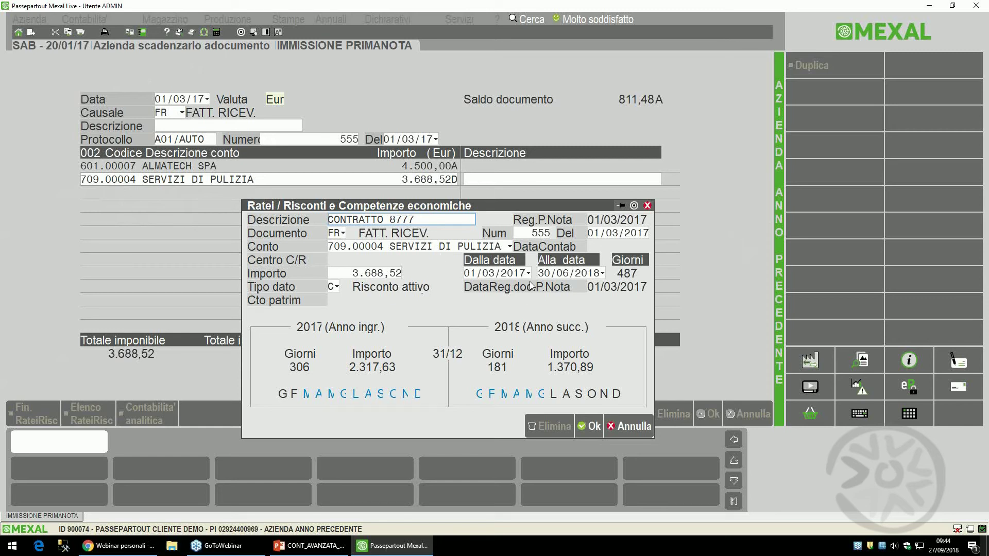
# - Save the deferral split and re-enter taxable 3.688,52 so VAT recalculates to 811,47
pyautogui.click(592, 427)
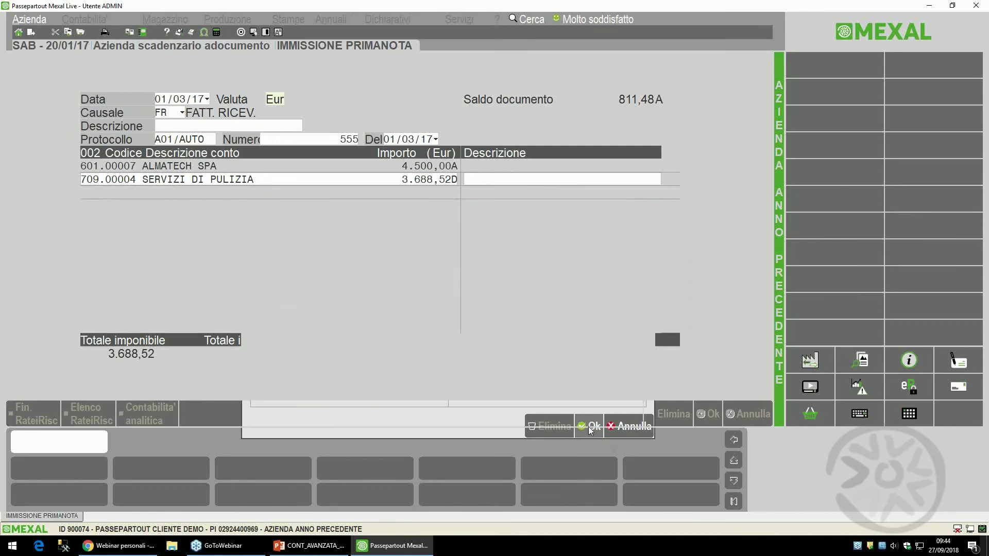
pyautogui.press('Return')
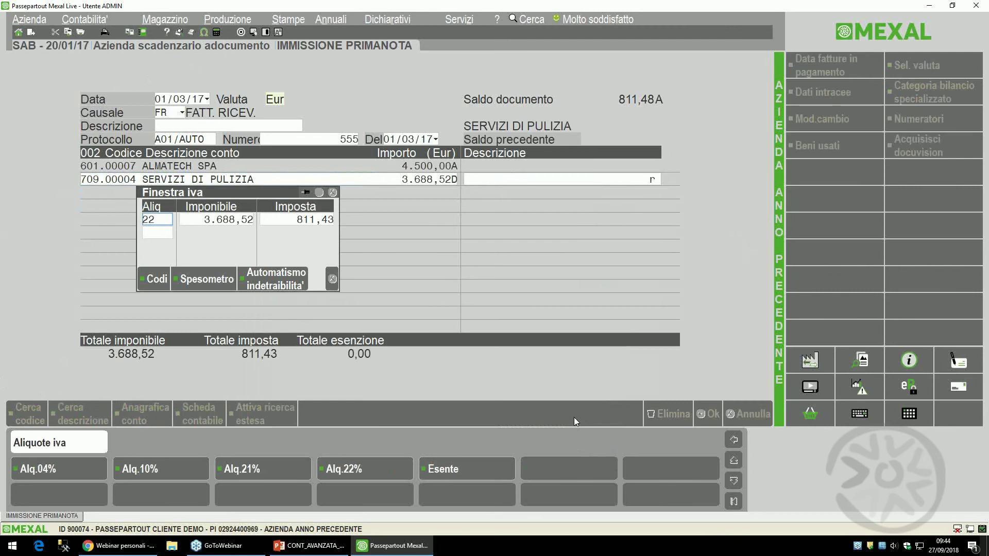
pyautogui.press('Return')
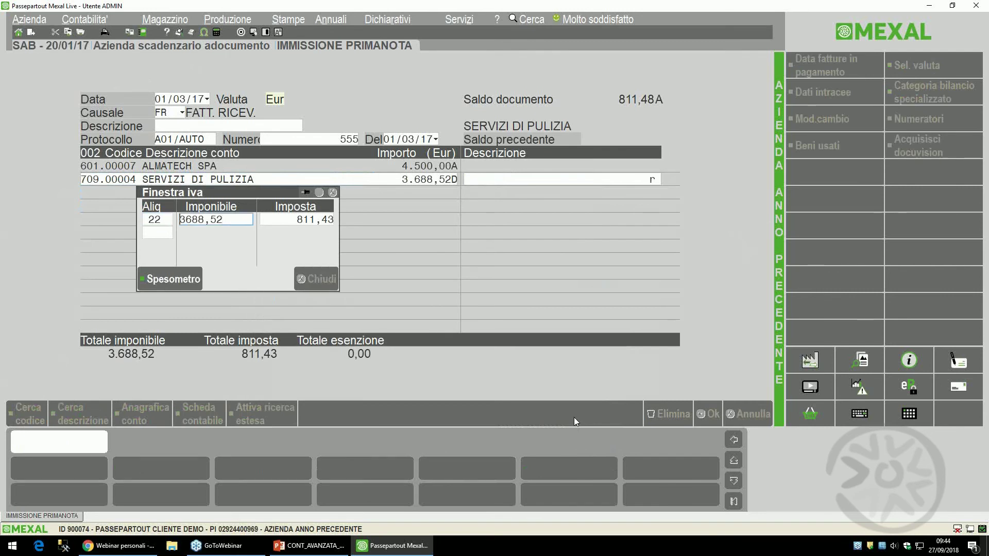
pyautogui.press('Return')
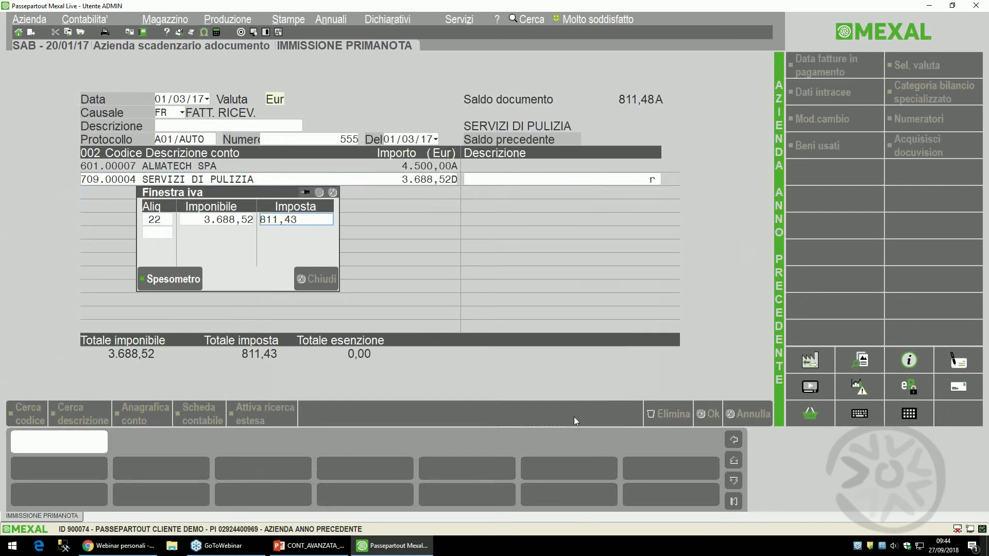
pyautogui.hotkey('shift', 'Tab')
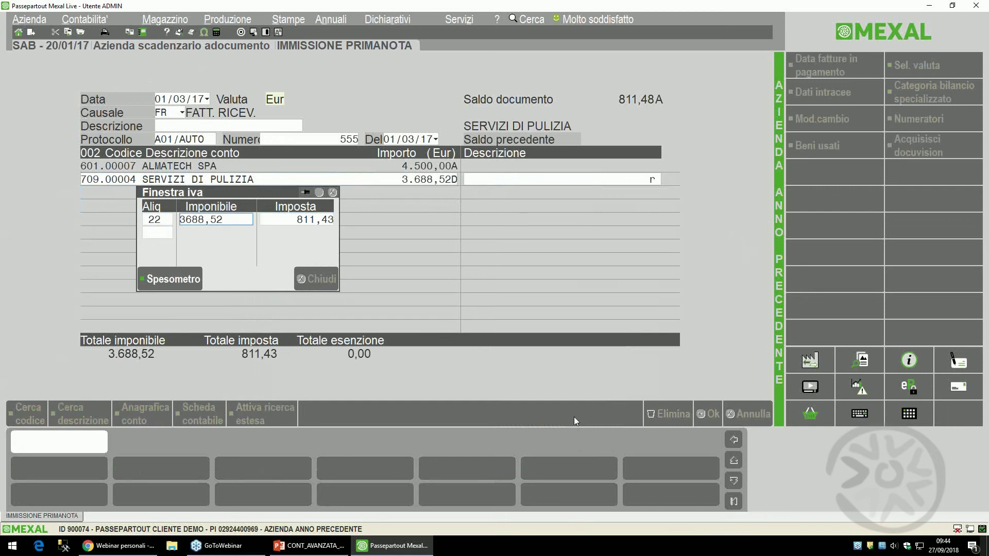
pyautogui.press('Delete')
pyautogui.press('Tab')
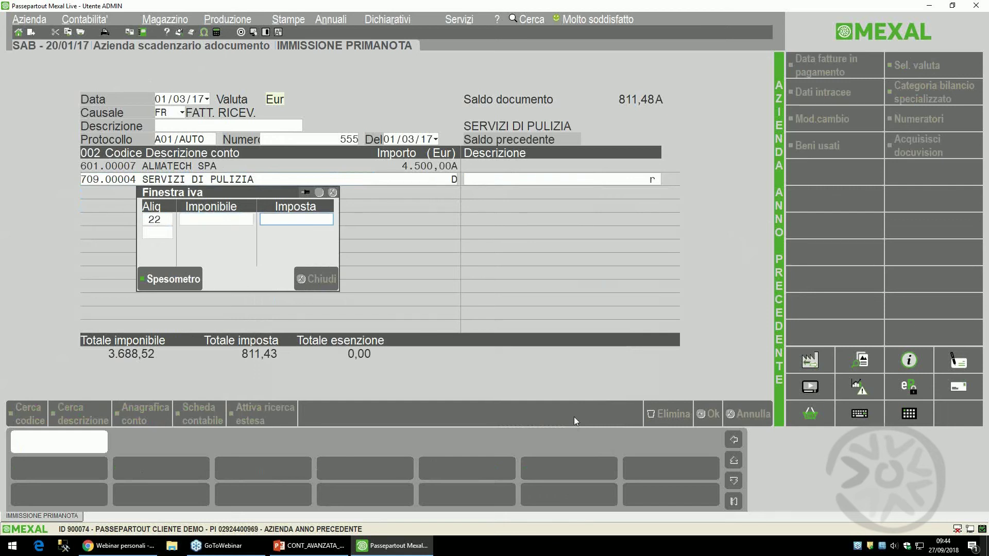
pyautogui.hotkey('shift', 'Tab')
pyautogui.press('Tab')
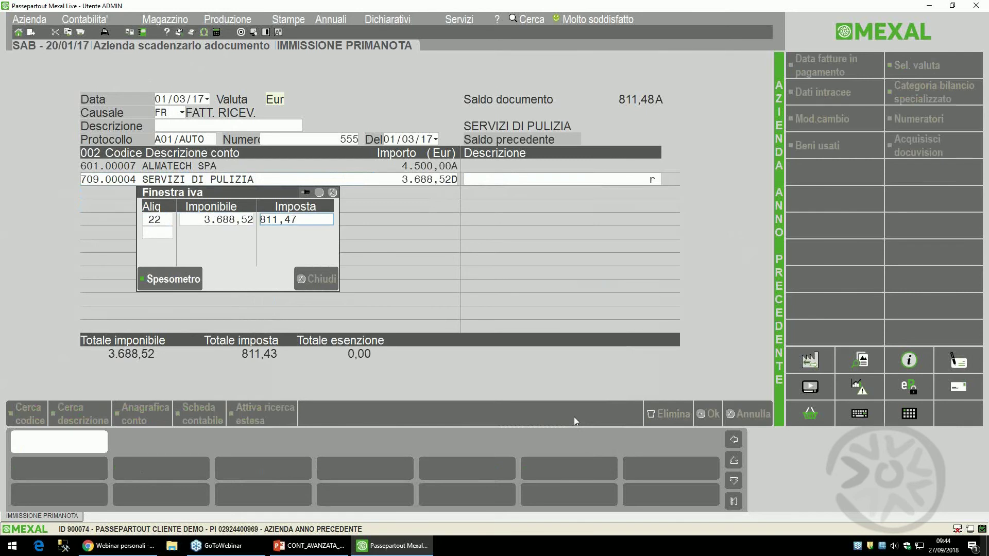
pyautogui.press('Return')
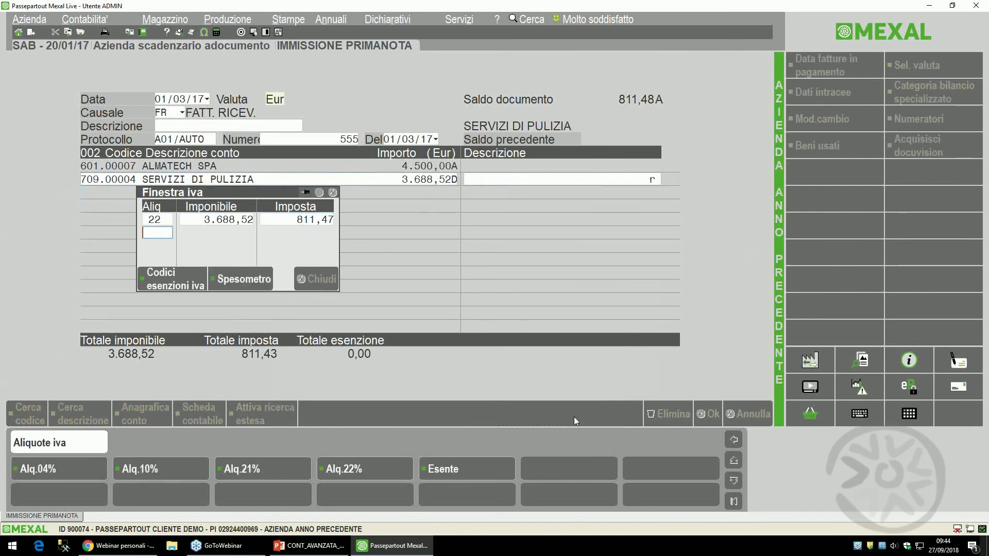
pyautogui.press('Return')
pyautogui.press('Return')
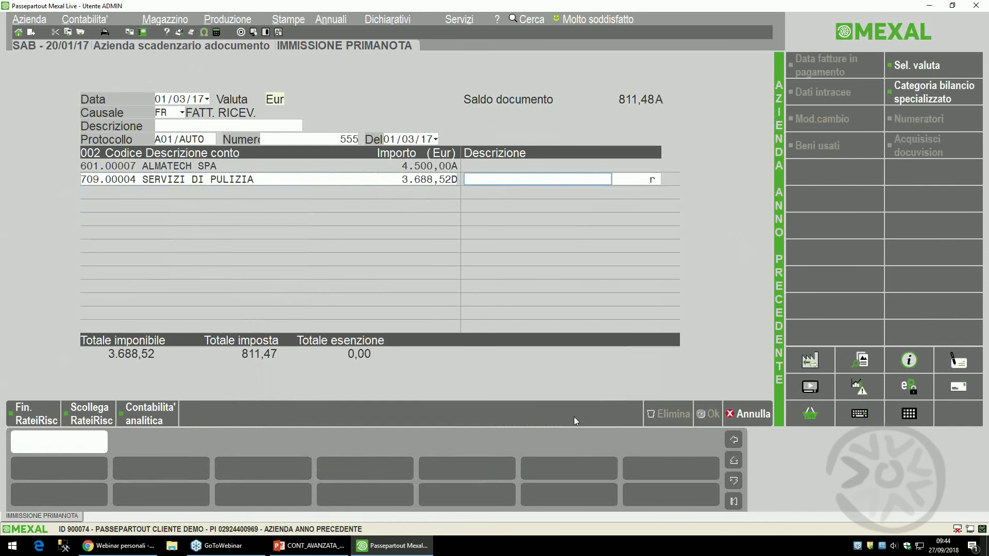
# - Keep the accrual details unchanged and correct the VAT amount to 811,48
pyautogui.click(29, 414)
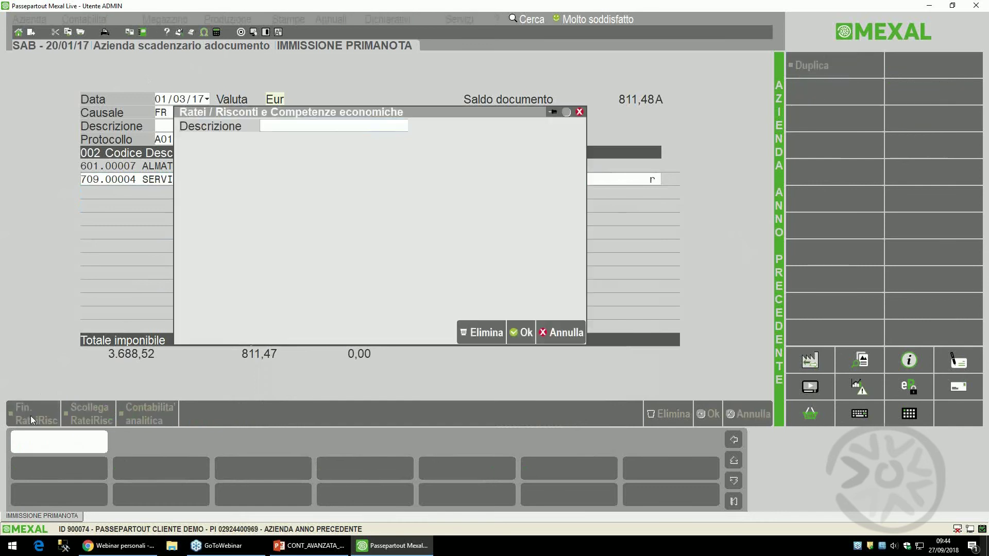
pyautogui.press('F10')
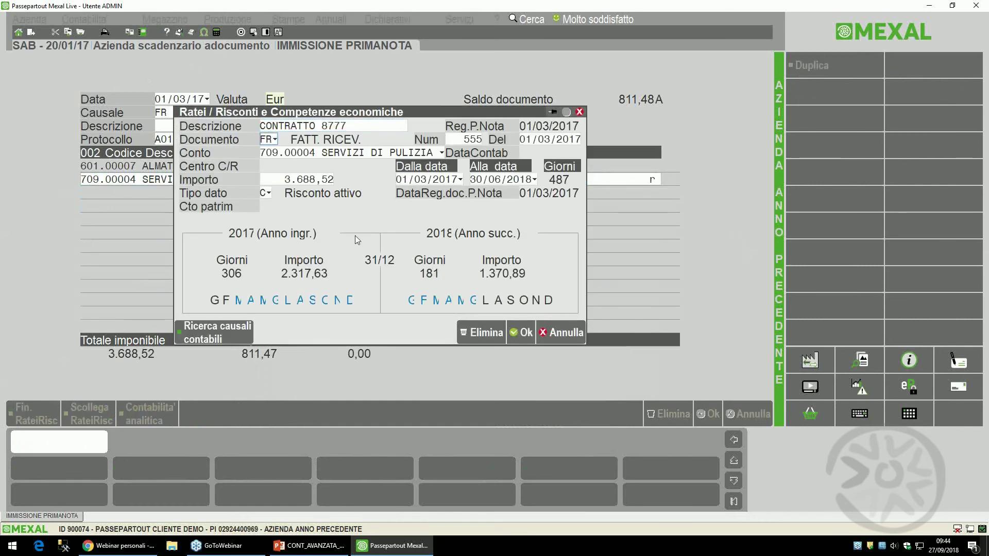
pyautogui.press('F10')
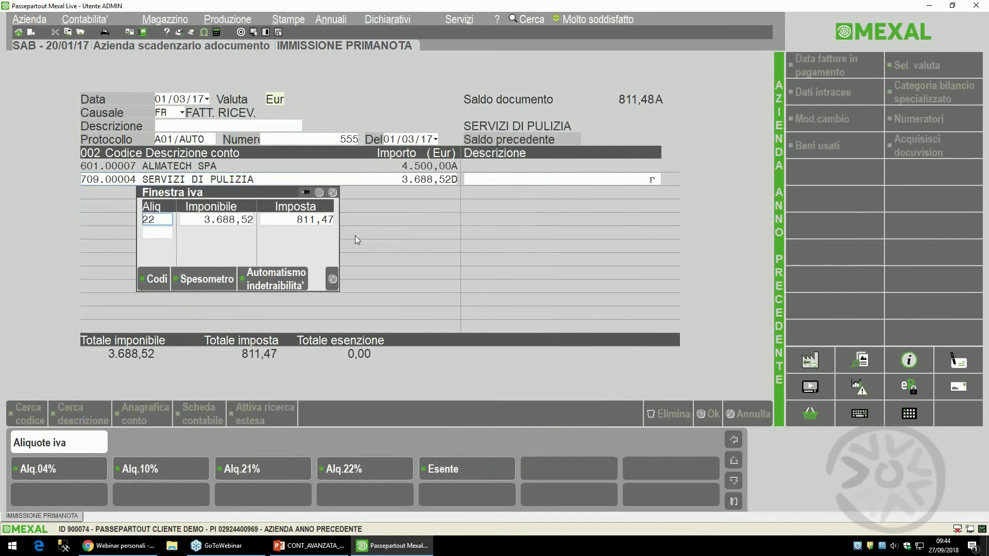
pyautogui.press('Return')
pyautogui.press('Return')
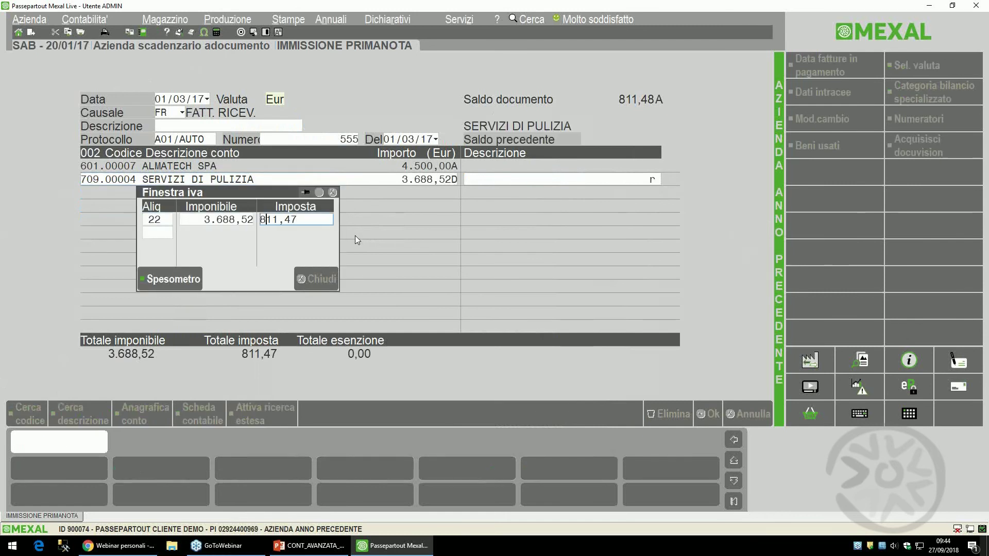
pyautogui.press('BackSpace')
pyautogui.write('8')
pyautogui.press('Return')
pyautogui.press('Return')
pyautogui.press('Return')
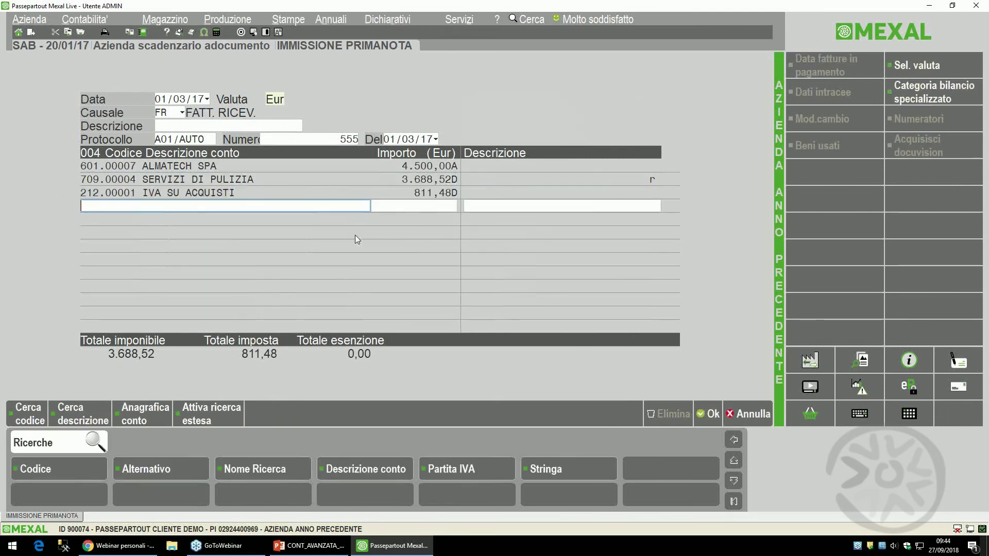
# - Set the supplier payment to RIMESSA DIRETTA and save the invoice entry
pyautogui.press('F10')
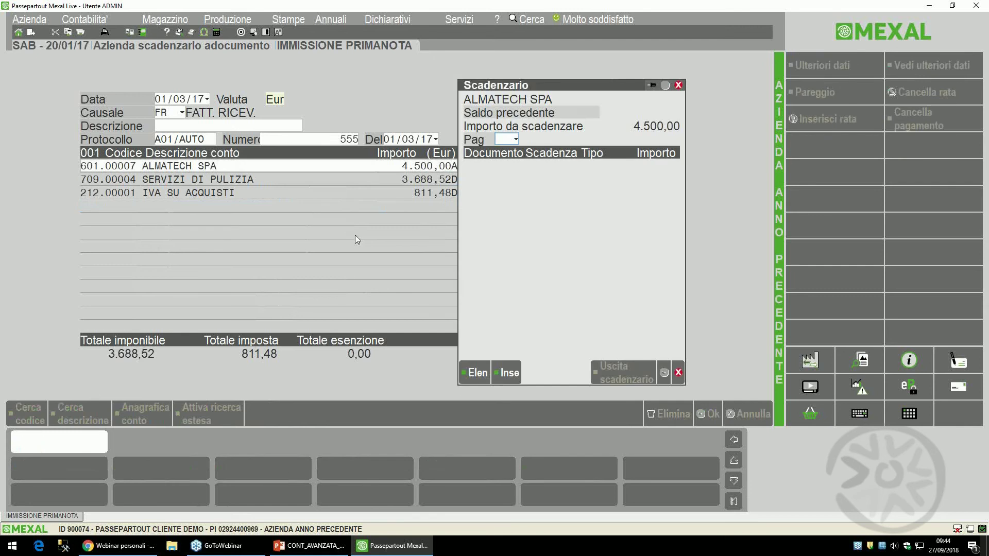
pyautogui.press('F2')
pyautogui.press('Down')
pyautogui.press('Return')
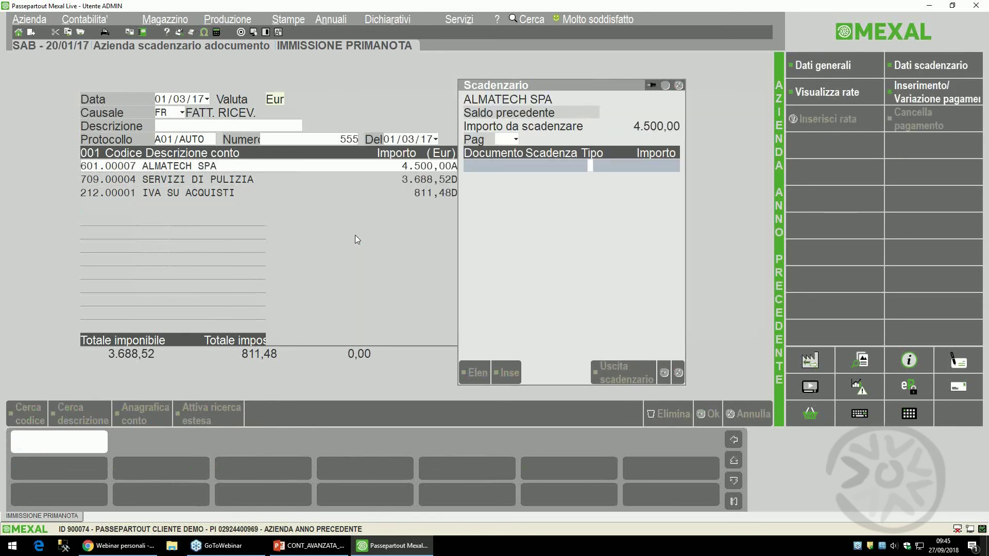
pyautogui.press('F10')
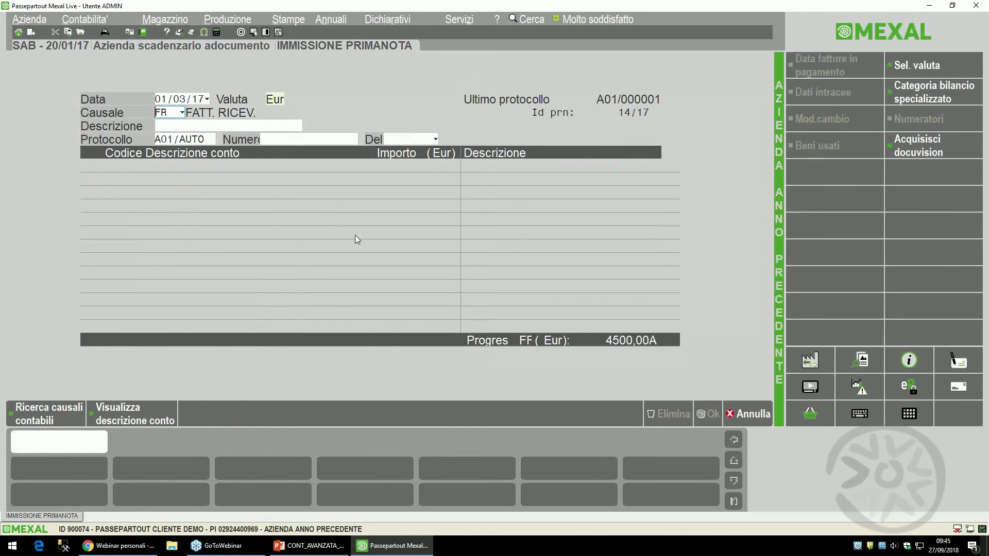
# - Start an FE sales entry dated 01/05/17 with document date 01/05
pyautogui.write('FE')
pyautogui.press('Return')
pyautogui.press('Up')
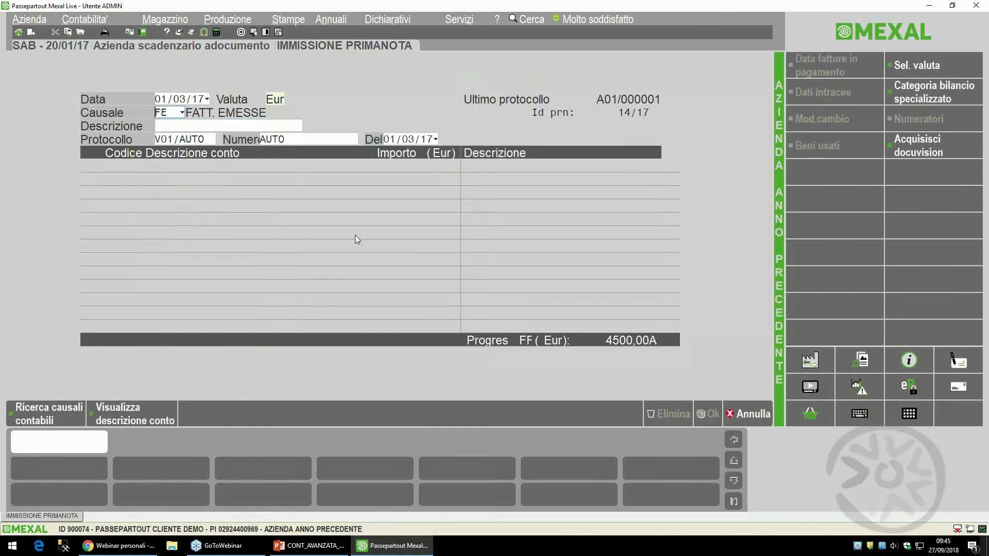
pyautogui.press('Up')
pyautogui.write('01/05')
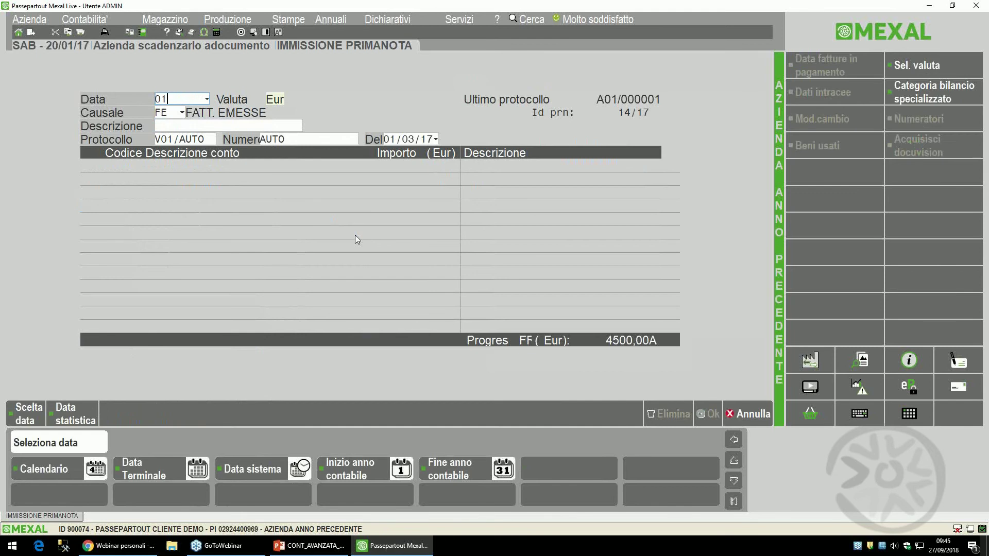
pyautogui.press('Return')
pyautogui.press('Return')
pyautogui.press('Return')
pyautogui.press('Return')
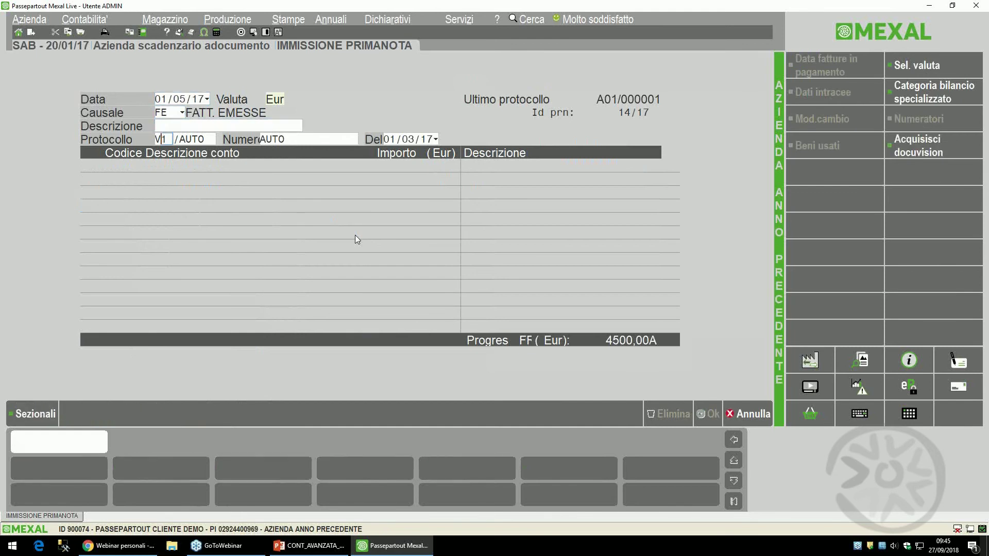
pyautogui.press('Return')
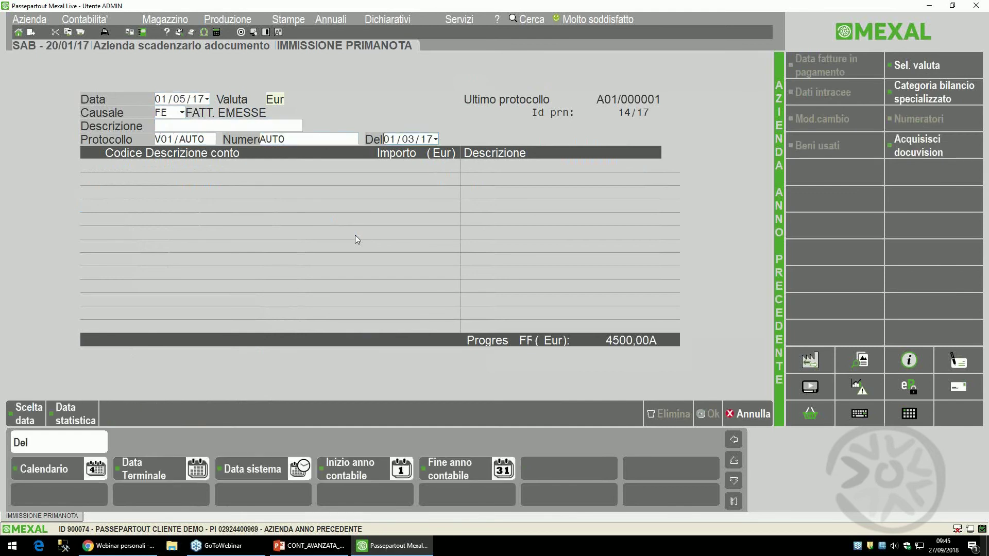
pyautogui.write('0105')
pyautogui.press('Return')
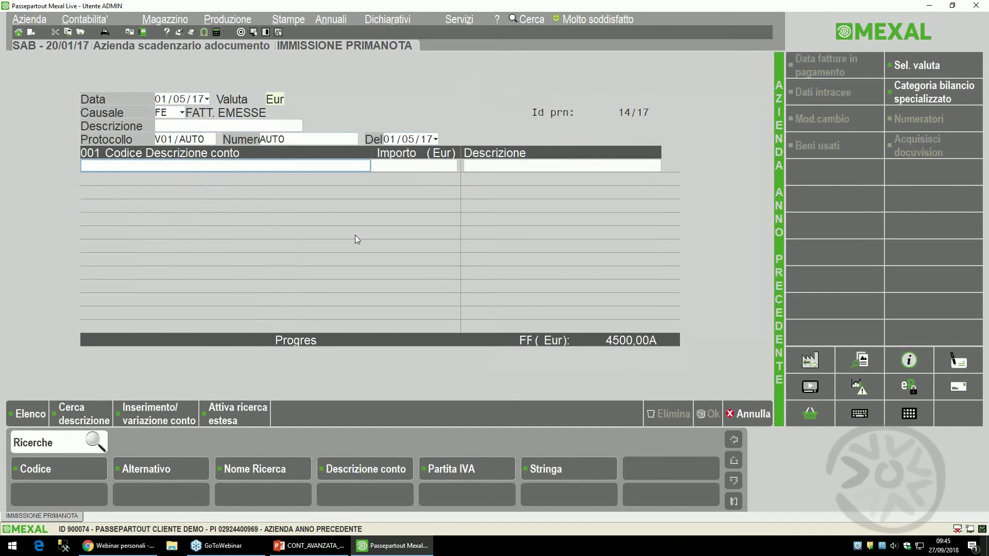
# - Choose the customer from the client list with an invoice total of 8.000,00
pyautogui.press('F2')
pyautogui.press('Down')
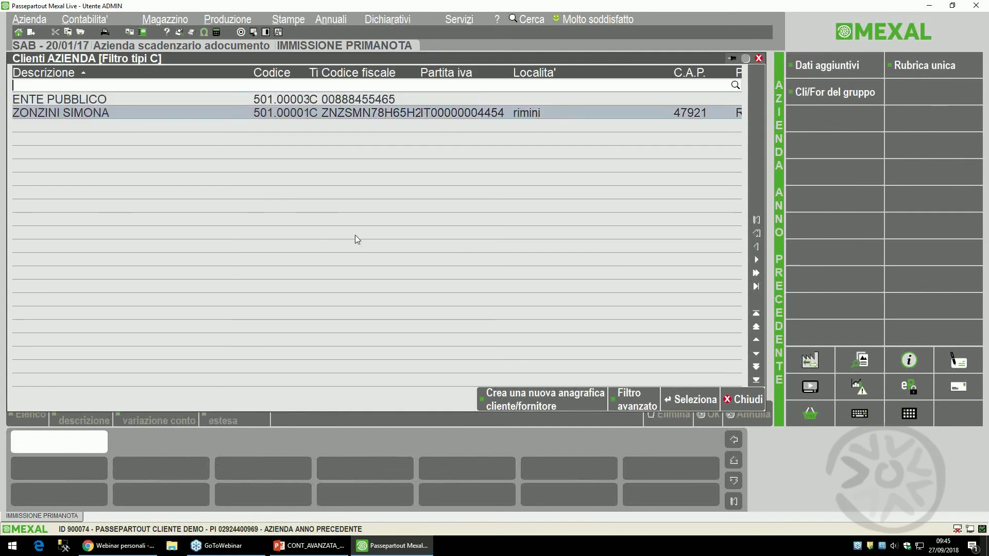
pyautogui.press('Return')
pyautogui.write('40')
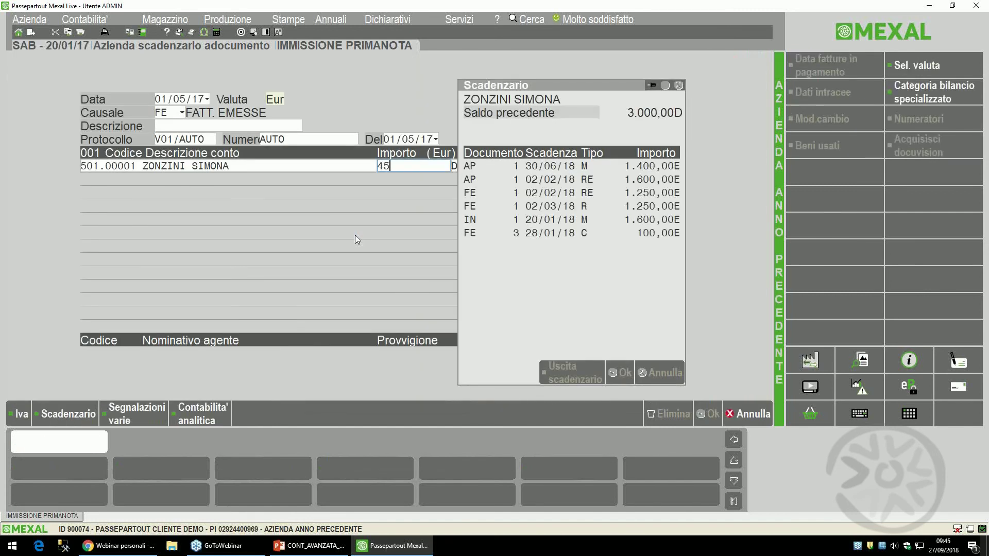
pyautogui.press('BackSpace')
pyautogui.press('BackSpace')
pyautogui.write('8.000')
pyautogui.press('Return')
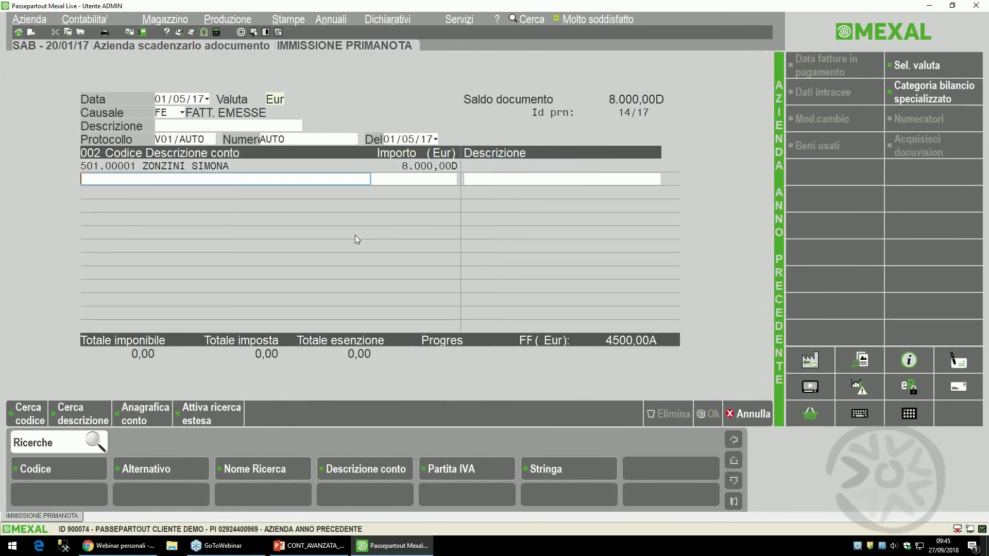
# - Credit revenue account 803.00001 RICAVI PRESTAZIONI SERVIZI, found under group 8, master 803
pyautogui.write('serv')
pyautogui.press('Return')
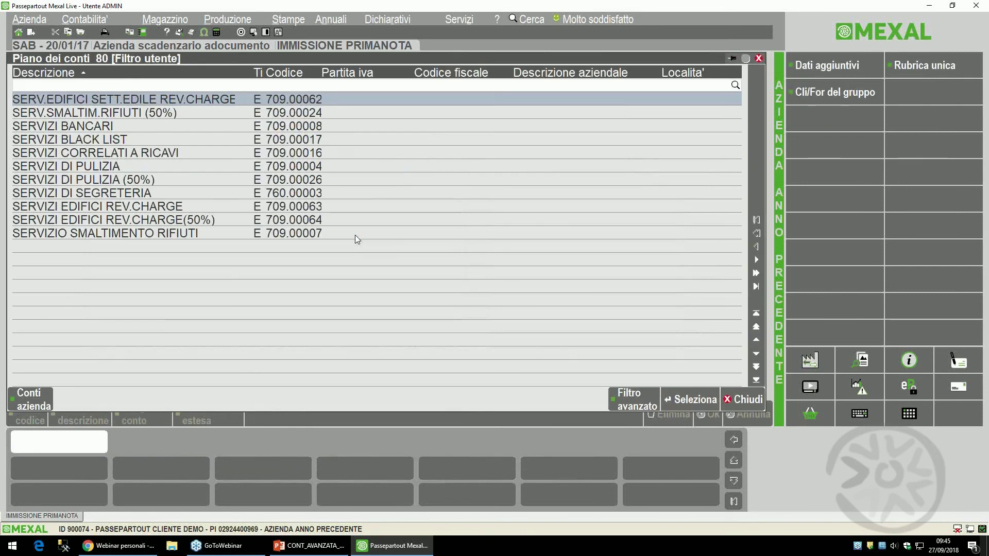
pyautogui.press('Escape')
pyautogui.press('BackSpace')
pyautogui.press('BackSpace')
pyautogui.press('BackSpace')
pyautogui.press('BackSpace')
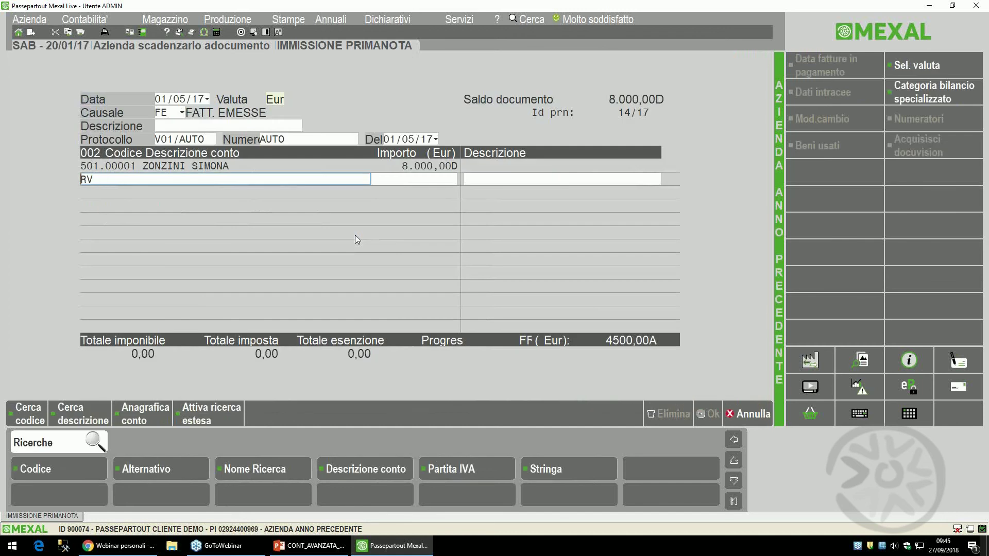
pyautogui.press('F2')
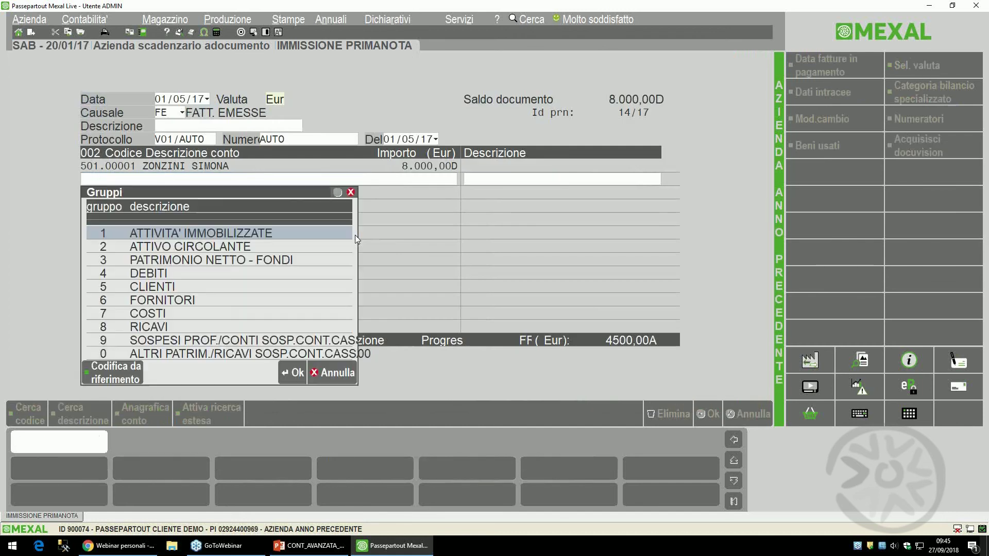
pyautogui.press('Down')
pyautogui.press('Down')
pyautogui.press('Down')
pyautogui.press('Down')
pyautogui.press('Down')
pyautogui.press('Down')
pyautogui.press('Down')
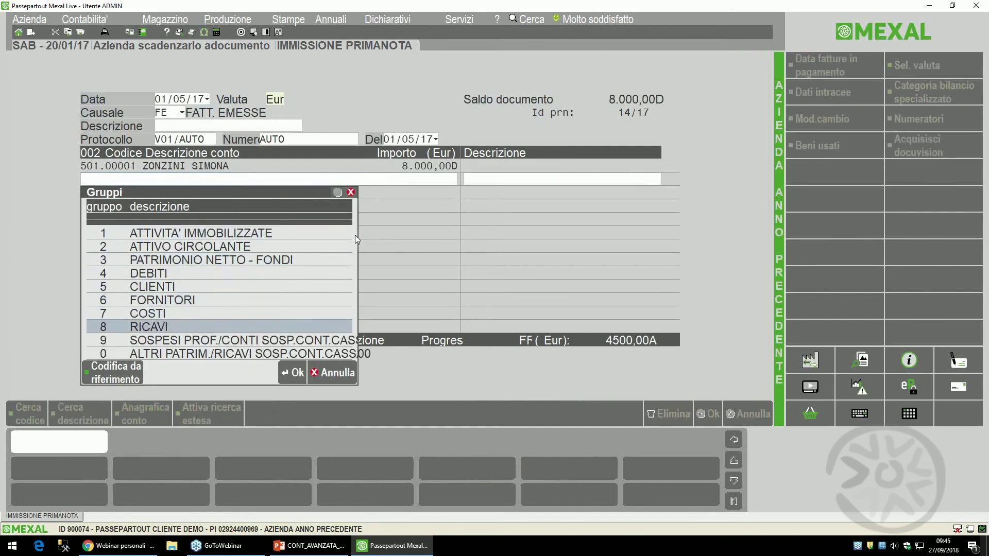
pyautogui.press('Return')
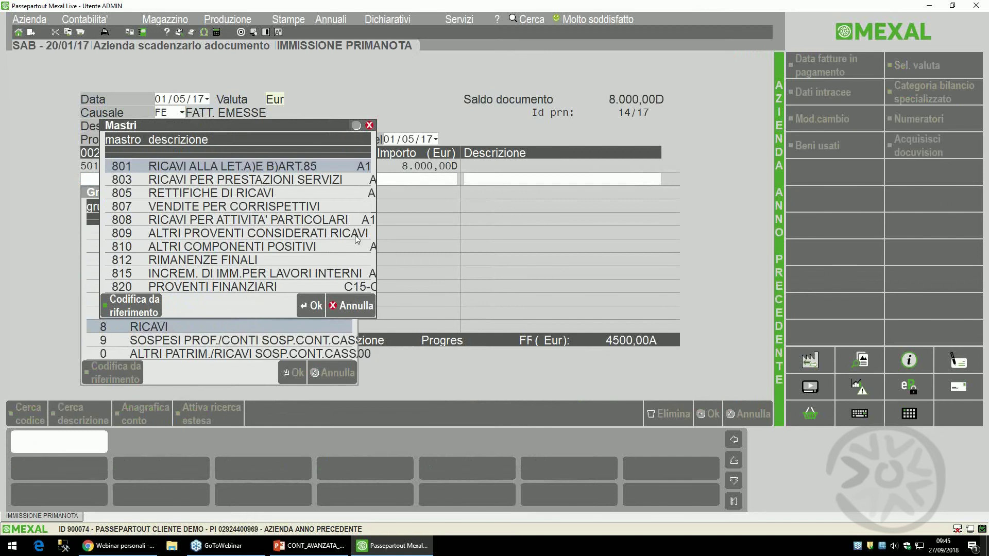
pyautogui.press('Down')
pyautogui.press('Return')
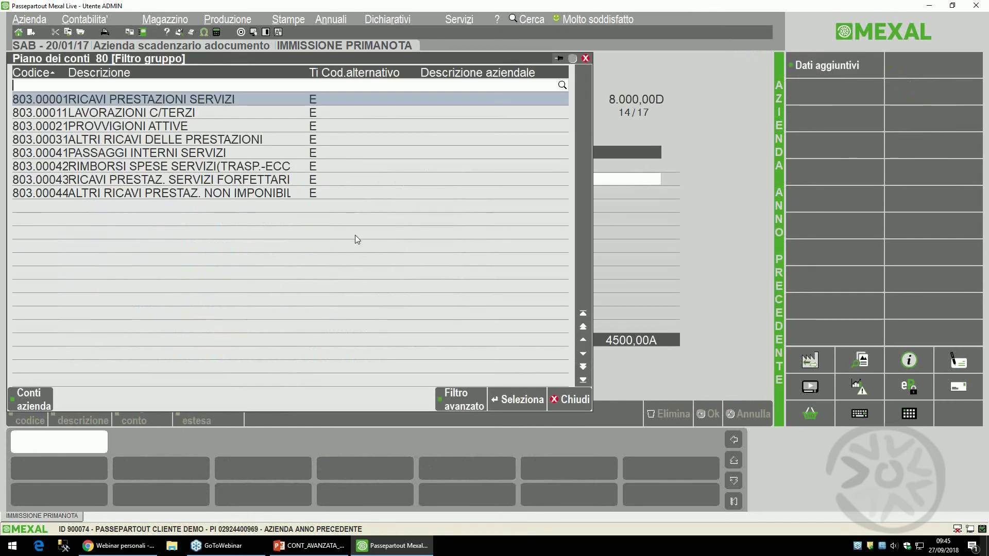
pyautogui.press('Return')
# - Apply 22% VAT and confirm the 6.557,38 net revenue amount
pyautogui.write('22')
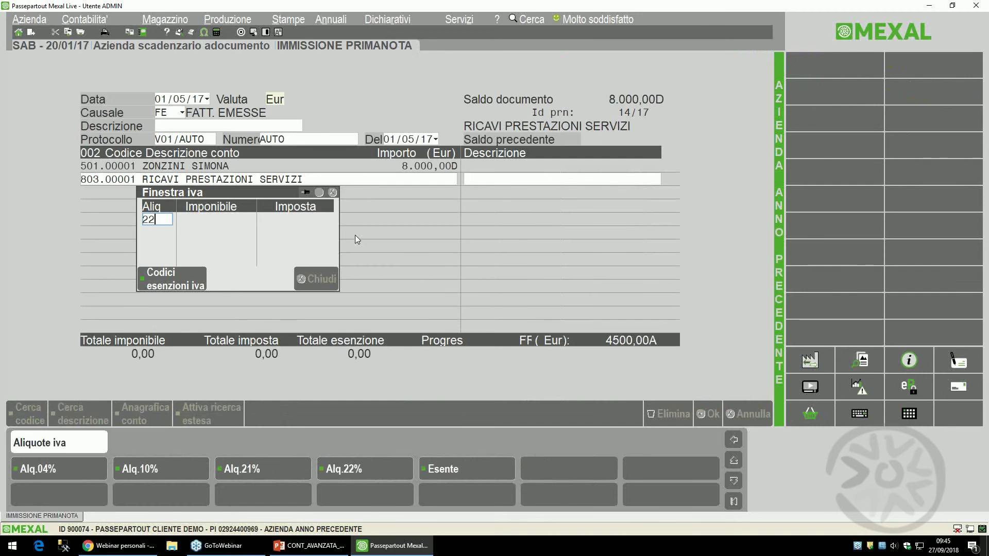
pyautogui.press('Return')
pyautogui.press('Escape')
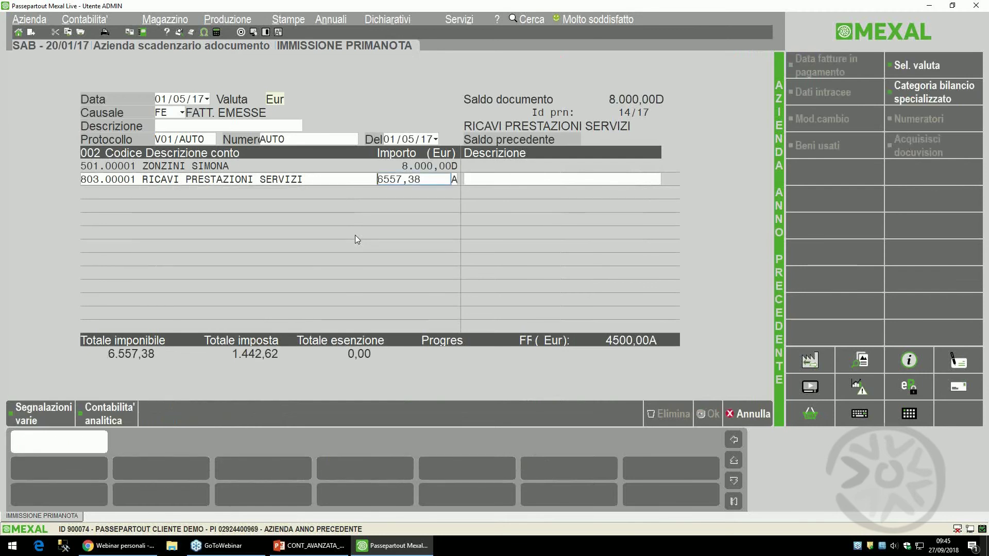
pyautogui.press('Return')
pyautogui.press('Return')
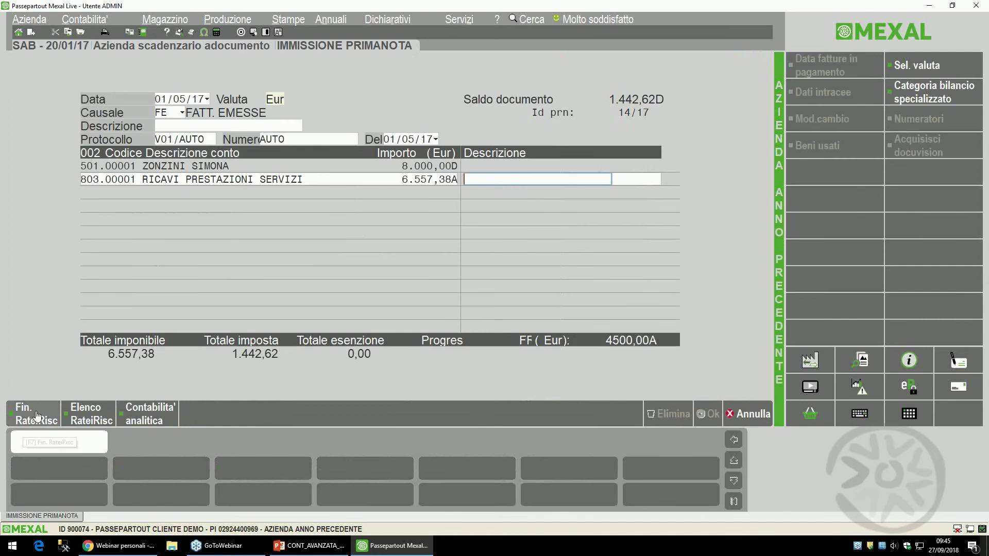
# - Record a type D Risconto passivo on the revenue line from 01/05/2017 to 30/04/2019
pyautogui.click(58, 423)
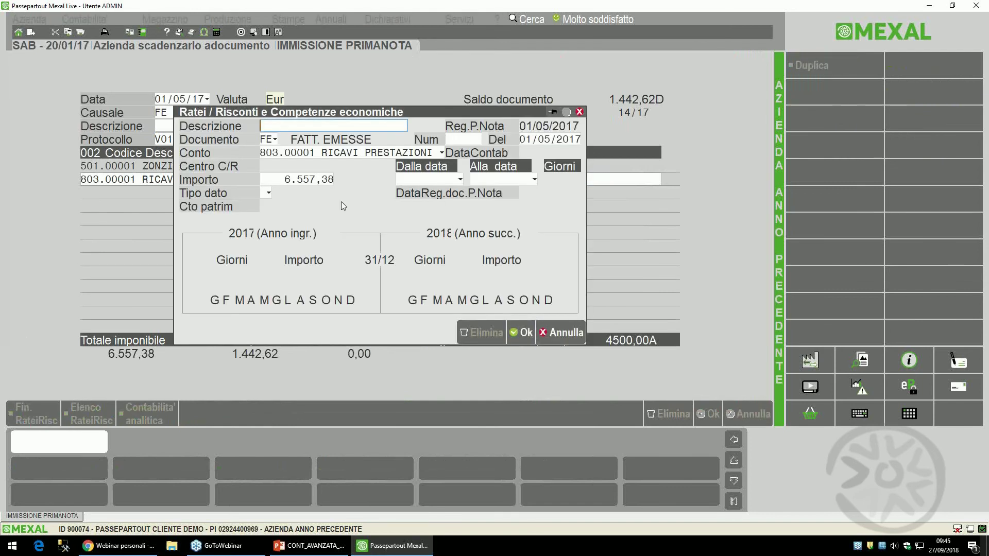
pyautogui.press('Return')
pyautogui.press('Return')
pyautogui.press('Return')
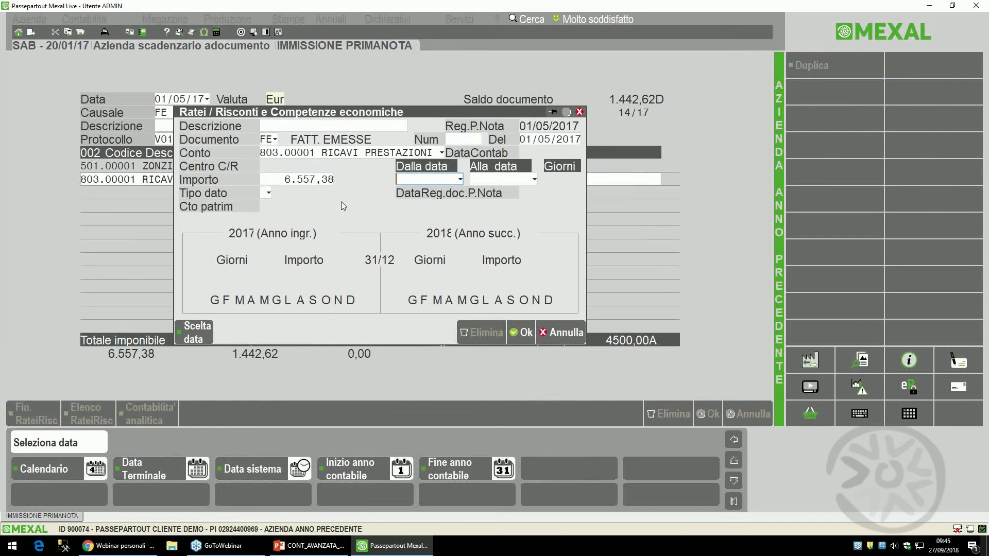
pyautogui.write('01/')
pyautogui.write('05/2017')
pyautogui.press('Return')
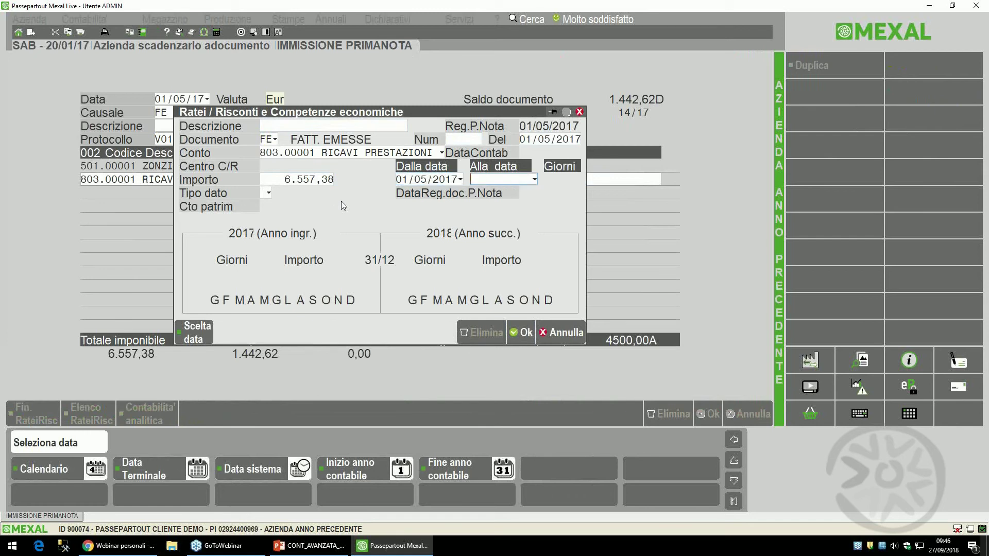
pyautogui.write('30/04/')
pyautogui.write('2019')
pyautogui.press('Return')
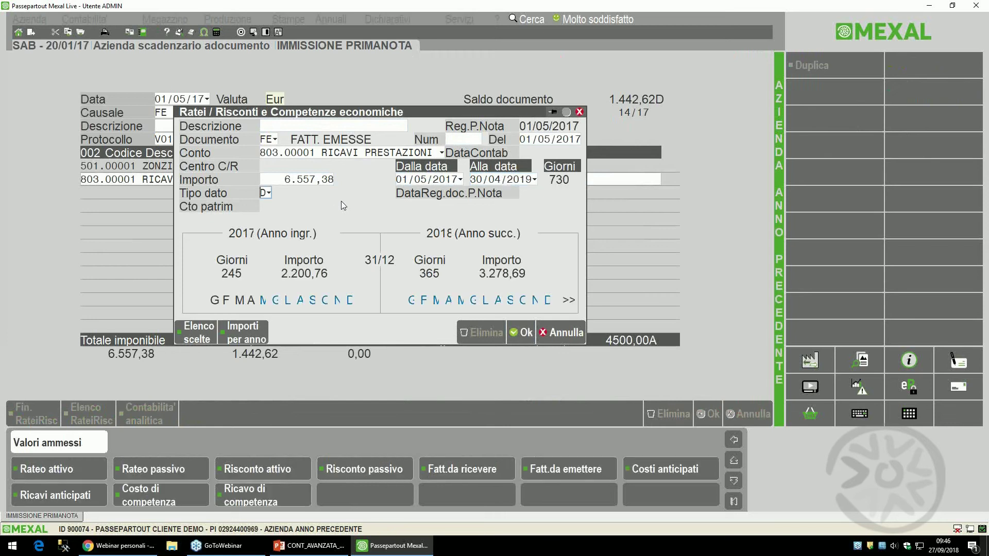
pyautogui.write('D')
pyautogui.press('Return')
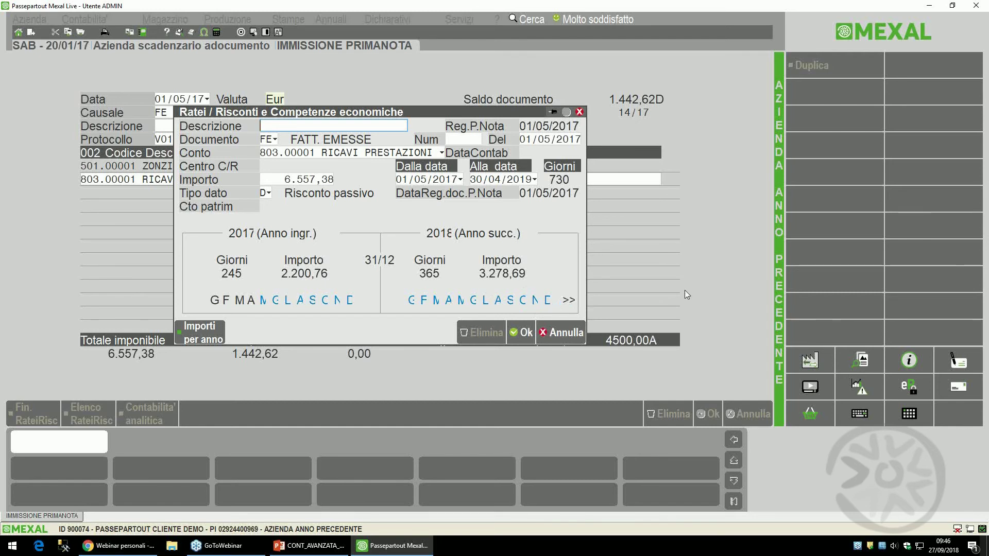
pyautogui.press('F10')
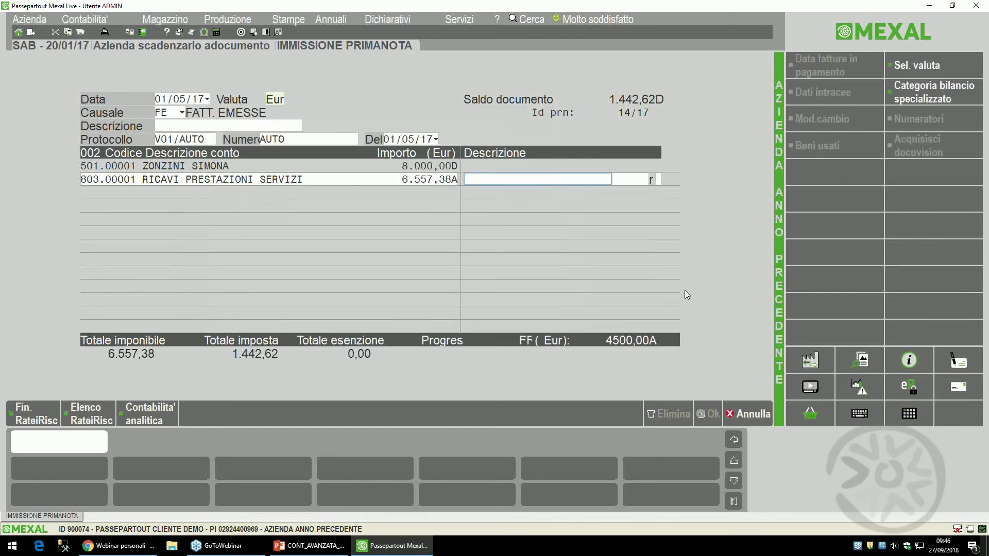
# - Accept the VAT row and payment terms 9, then save the invoice entry
pyautogui.press('Return')
pyautogui.press('F10')
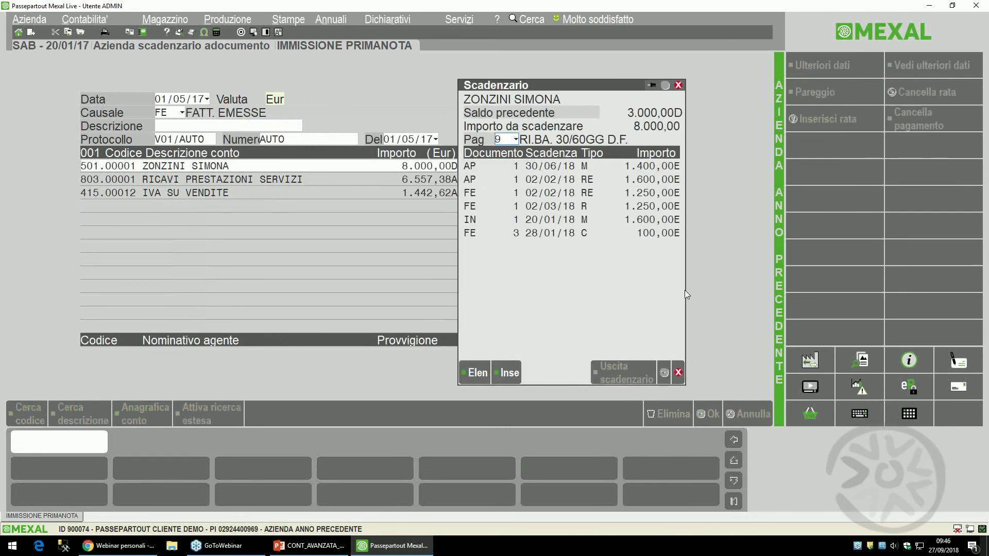
pyautogui.press('Return')
pyautogui.press('F10')
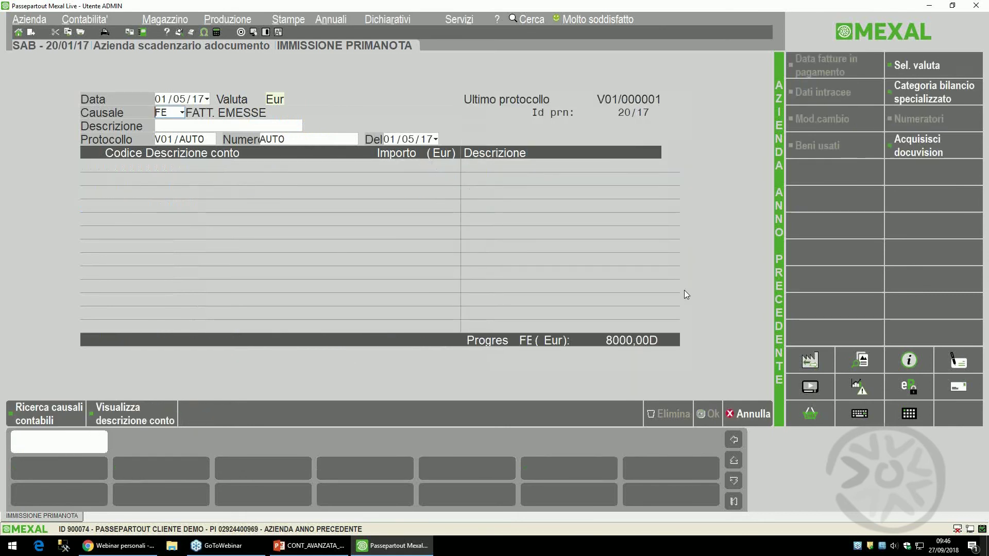
pyautogui.click(327, 548)
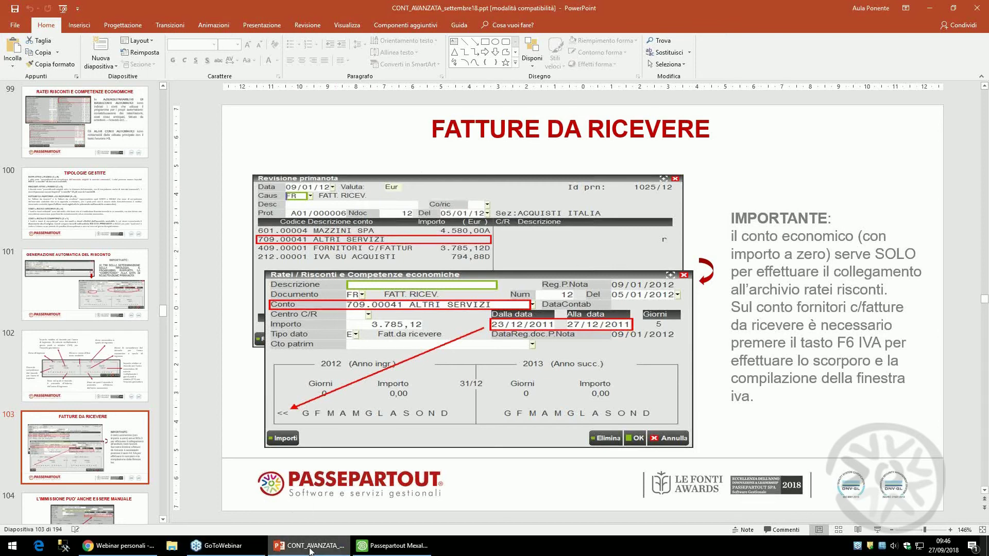
# - Review slide 103 'FATTURE DA RICEVERE' in PowerPoint, then return to Mexal
pyautogui.moveTo(317, 548)
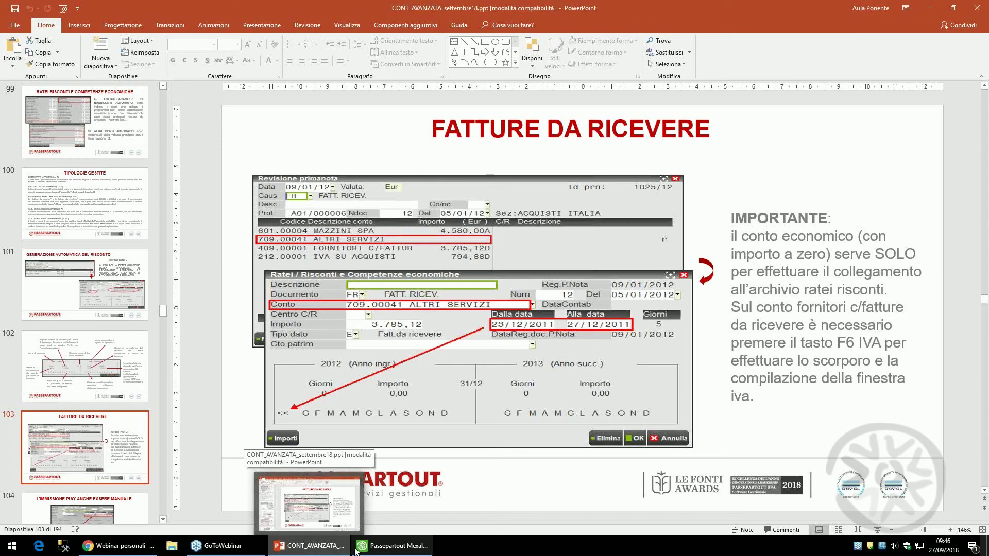
pyautogui.click(392, 547)
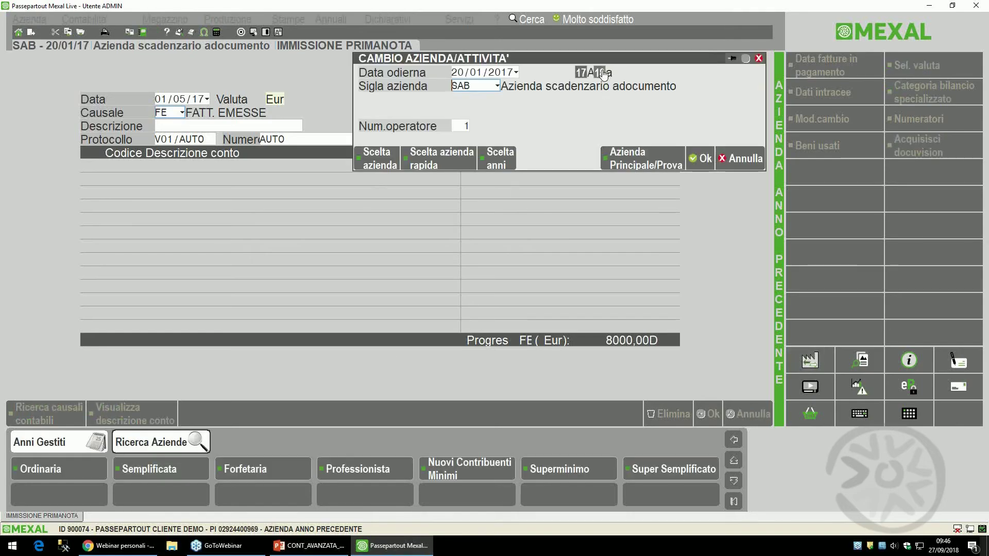
# - Switch to year 2018 and begin an FR entry dated 30/01/18
pyautogui.click(704, 158)
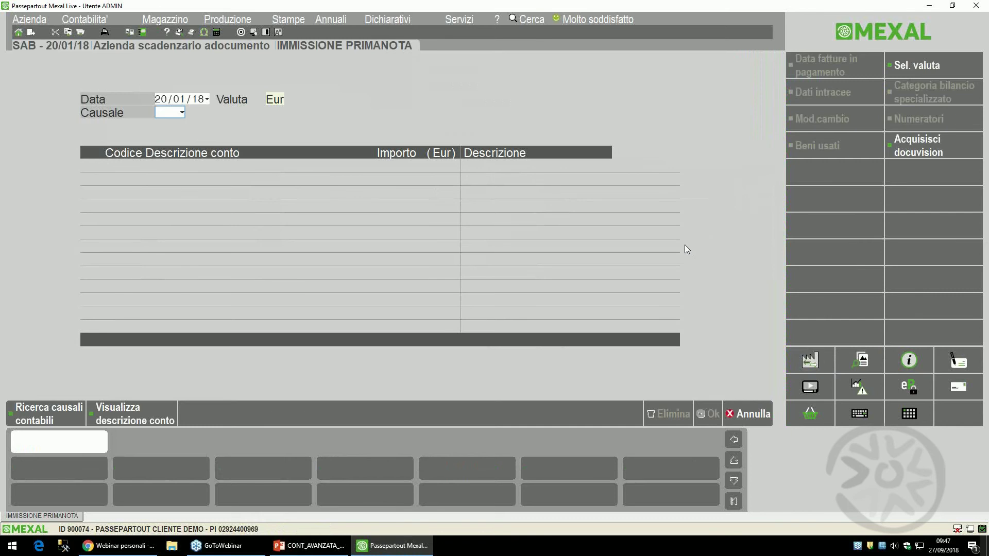
pyautogui.press('Up')
pyautogui.write('30')
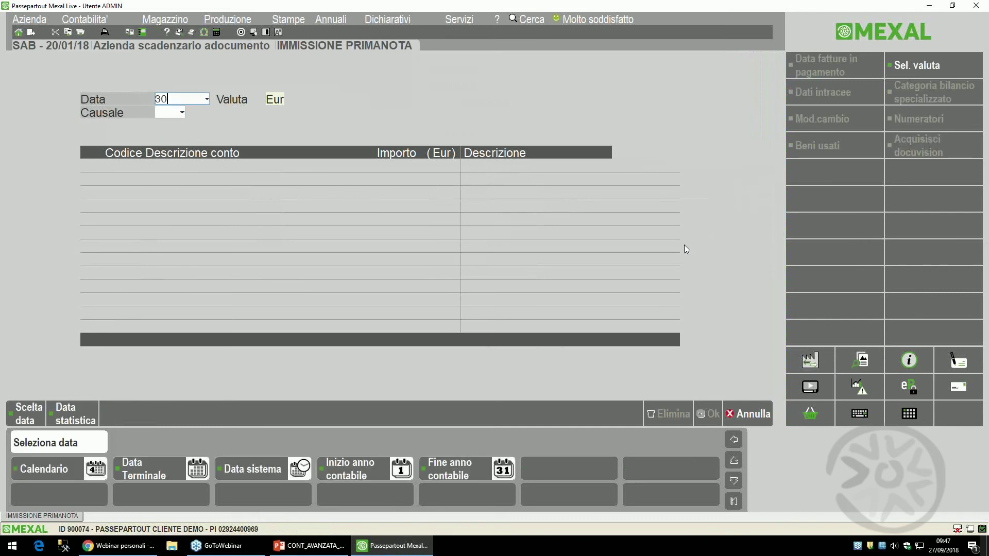
pyautogui.write('/01')
pyautogui.press('Return')
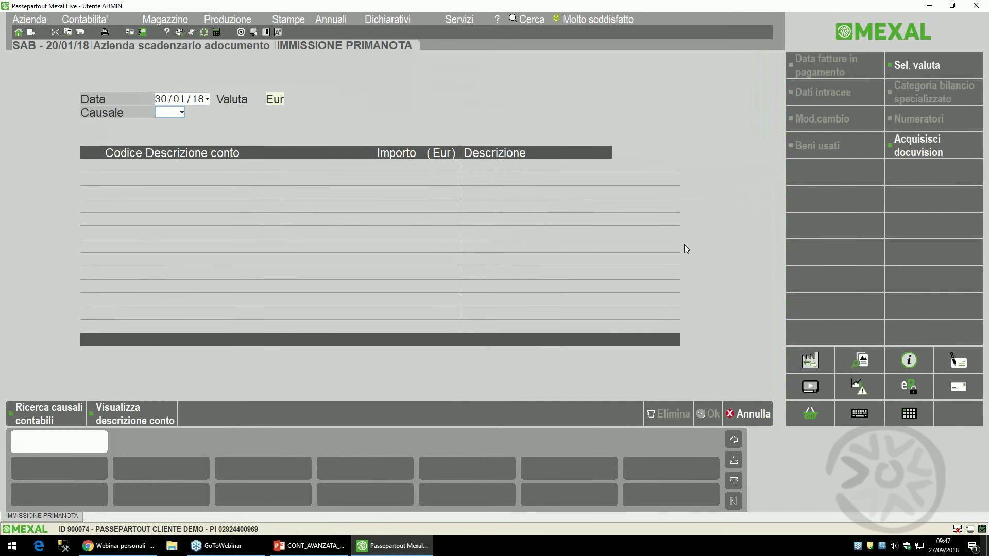
pyautogui.write('FR')
pyautogui.press('Return')
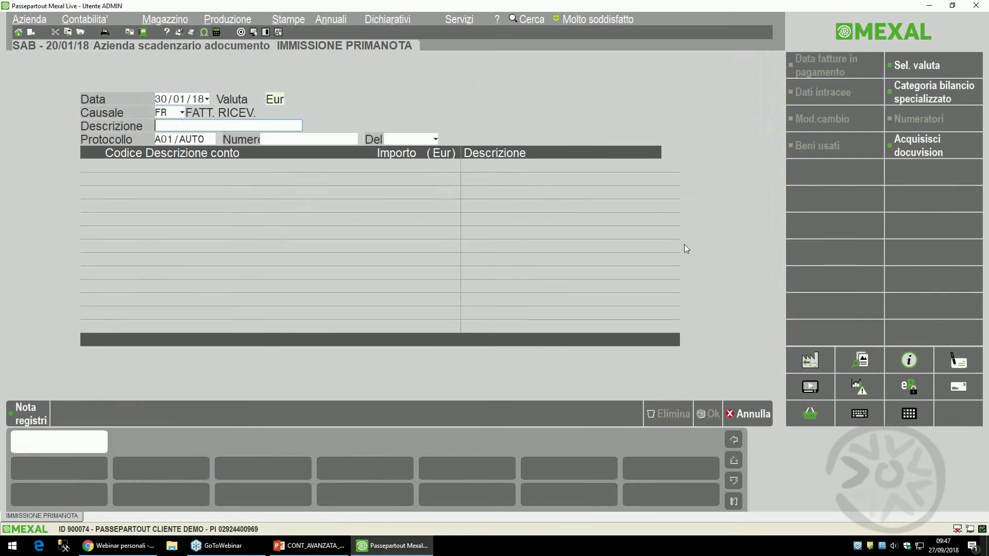
# - Enter document number 44 dated 30/01/18 and pick supplier ALMATECH SPA
pyautogui.press('Return')
pyautogui.press('Return')
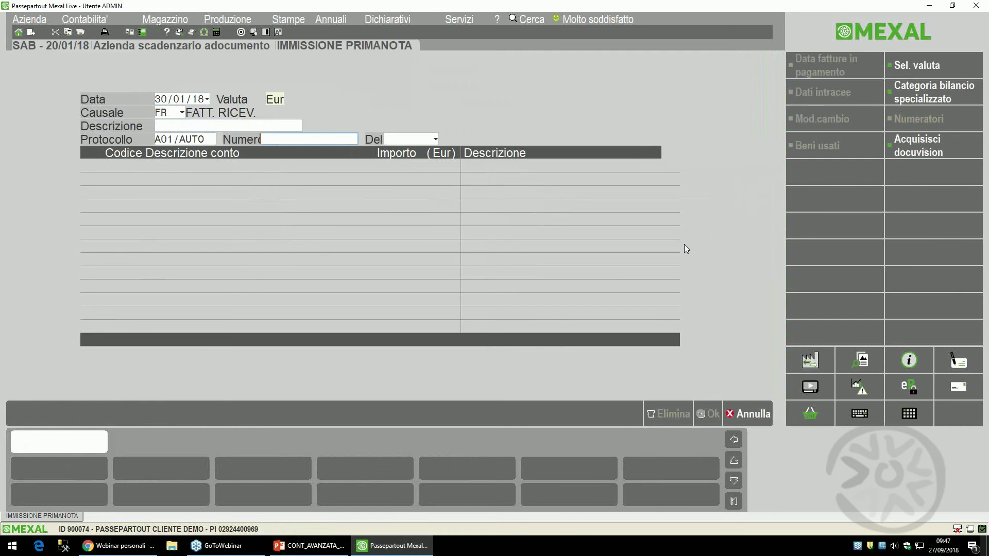
pyautogui.write('444')
pyautogui.press('BackSpace')
pyautogui.press('Return')
pyautogui.write('3001')
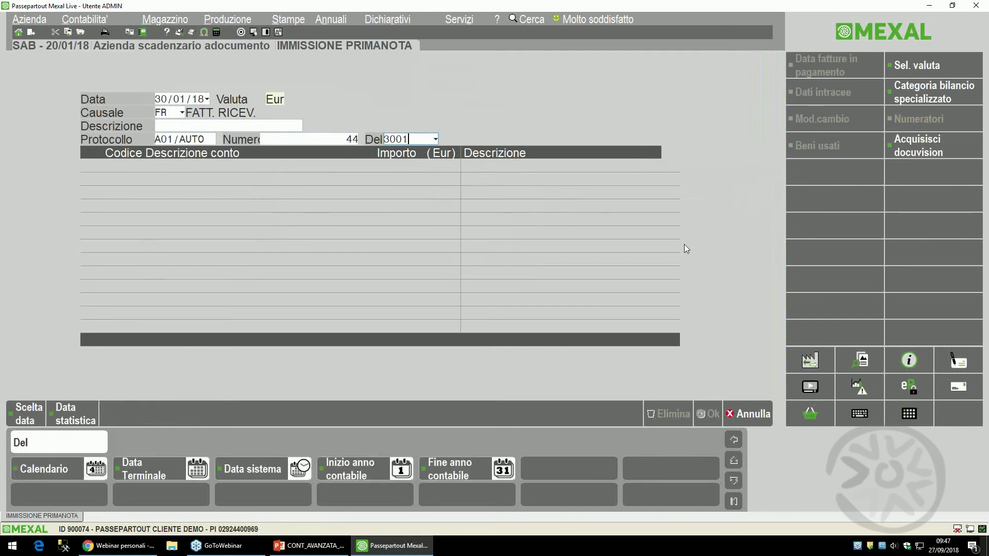
pyautogui.press('Return')
pyautogui.press('F2')
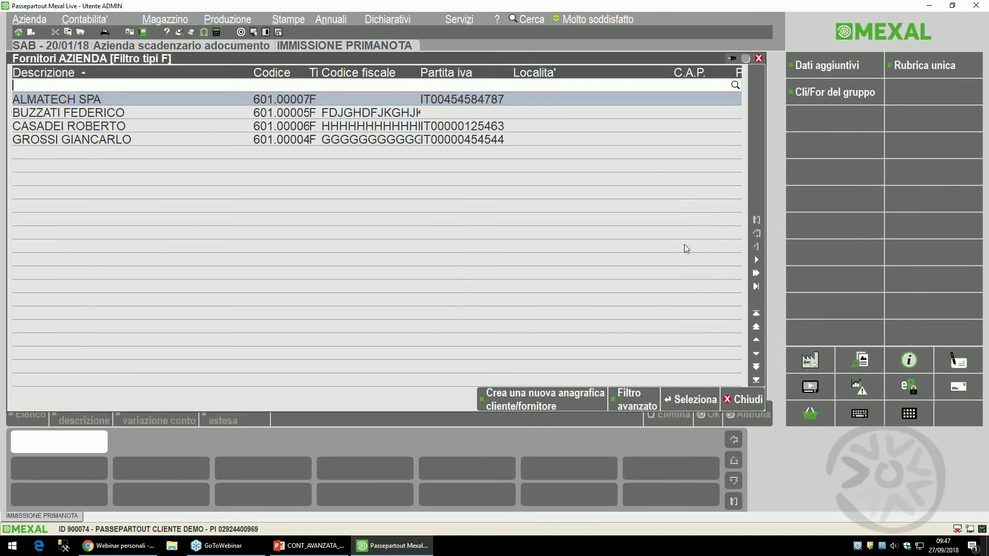
pyautogui.press('Return')
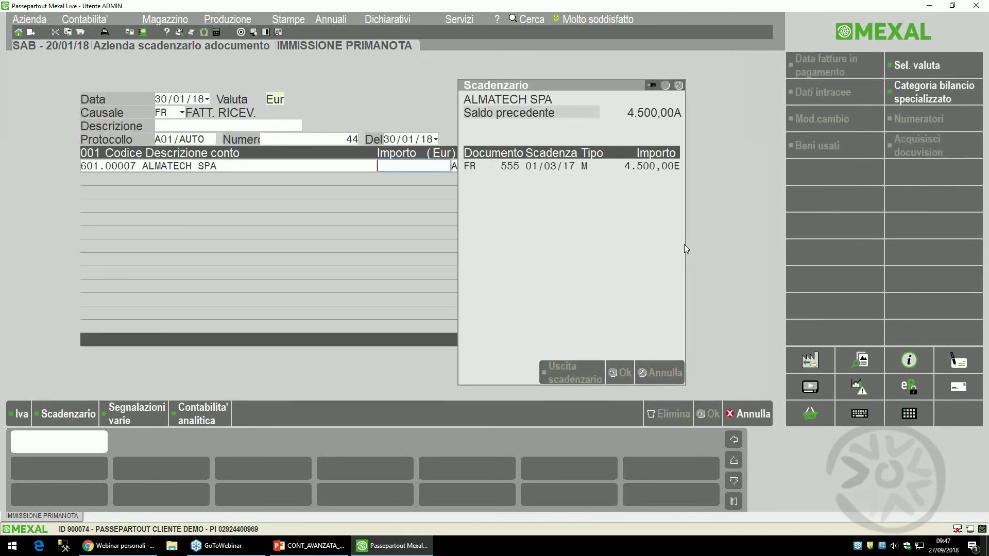
# - Post 1.220,00 on the ALMATECH SPA line and open row 002
pyautogui.write('5600')
pyautogui.press('Delete')
pyautogui.press('Delete')
pyautogui.press('Delete')
pyautogui.press('BackSpace')
pyautogui.write('1220')
pyautogui.press('Return')
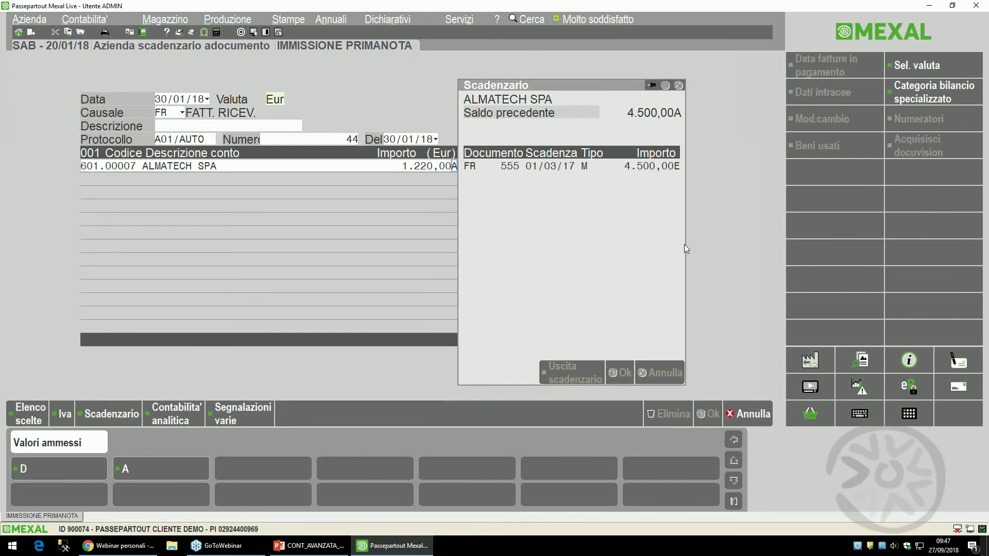
pyautogui.press('Return')
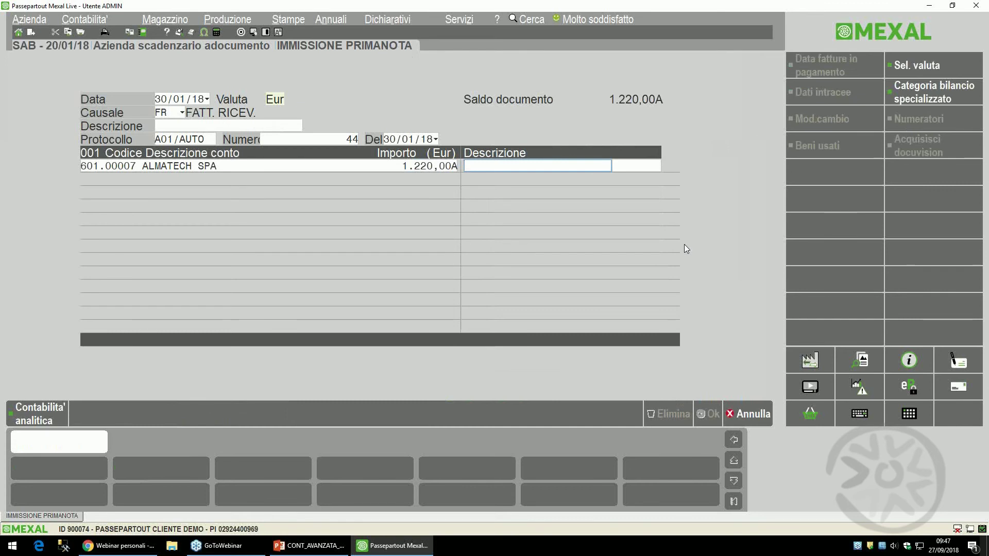
pyautogui.press('Return')
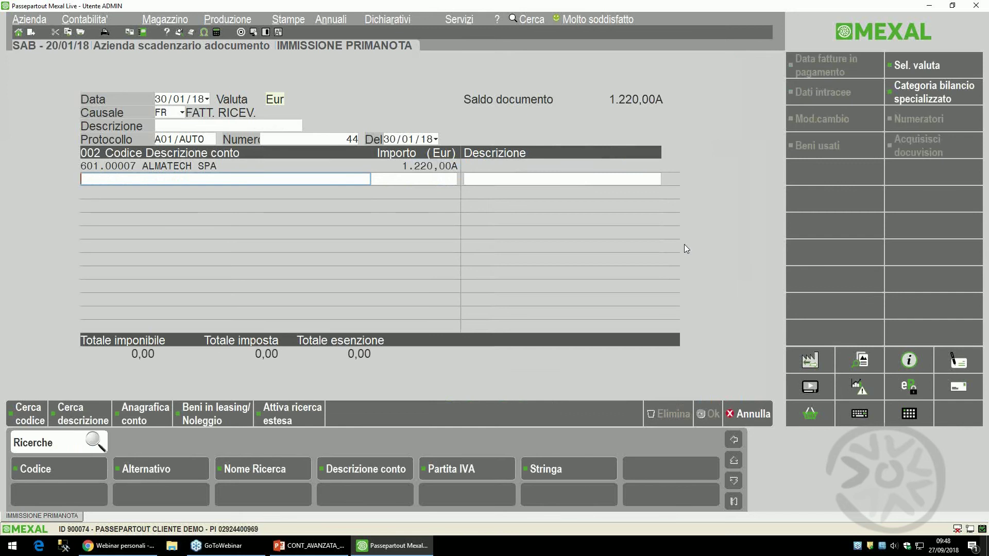
# - Assign row two to account 715.00001 ADDESTRAMENTO-FORMAZIONE under group 7 COSTI, ledger 715
pyautogui.press('F2')
pyautogui.press('Down')
pyautogui.press('Down')
pyautogui.press('Down')
pyautogui.press('Down')
pyautogui.press('Down')
pyautogui.press('Down')
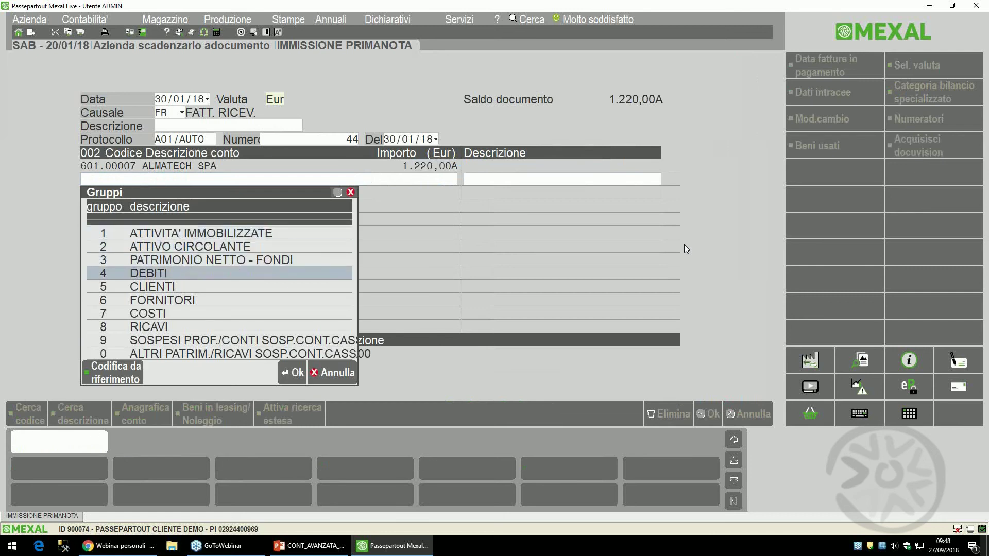
pyautogui.press('Return')
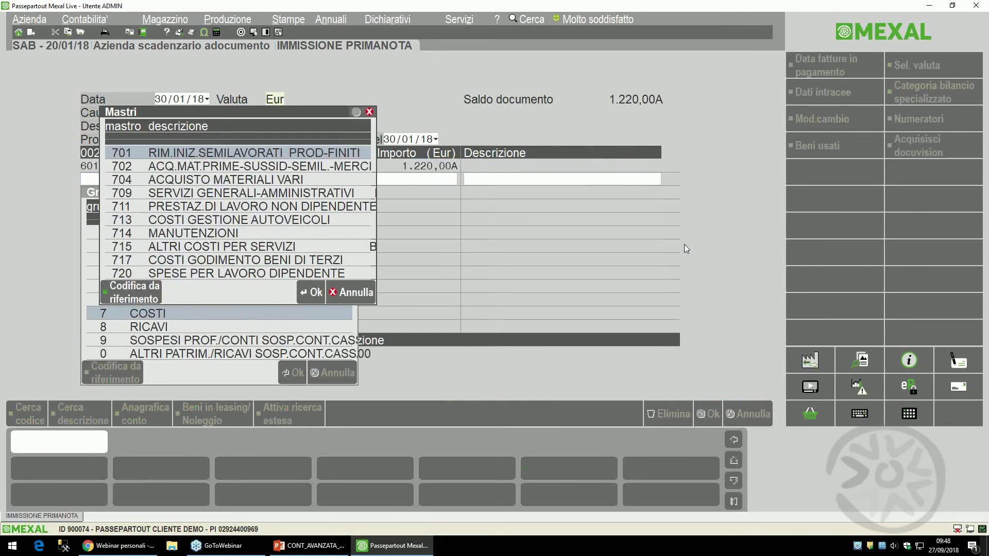
pyautogui.press('Down')
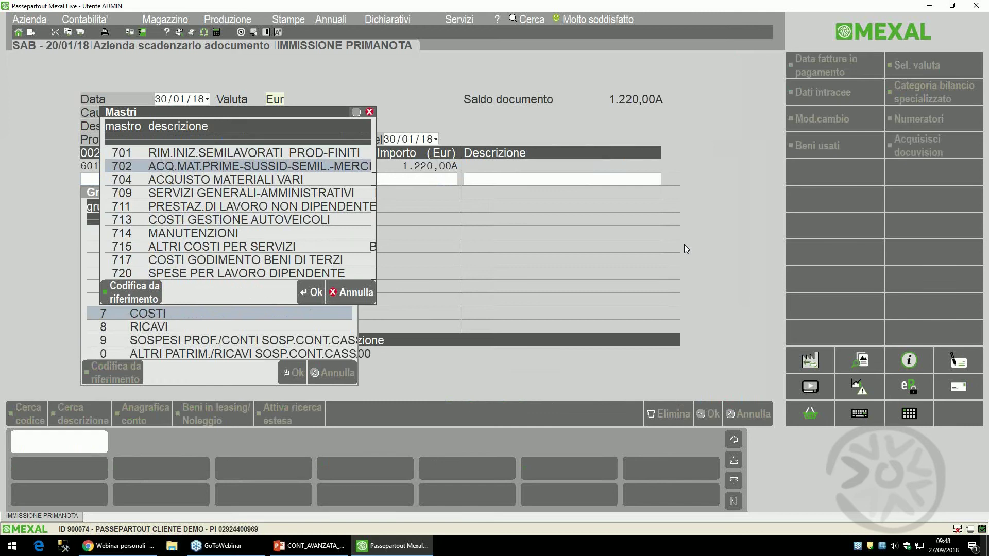
pyautogui.press('Down')
pyautogui.press('Down')
pyautogui.press('Down')
pyautogui.press('Down')
pyautogui.press('Down')
pyautogui.press('Down')
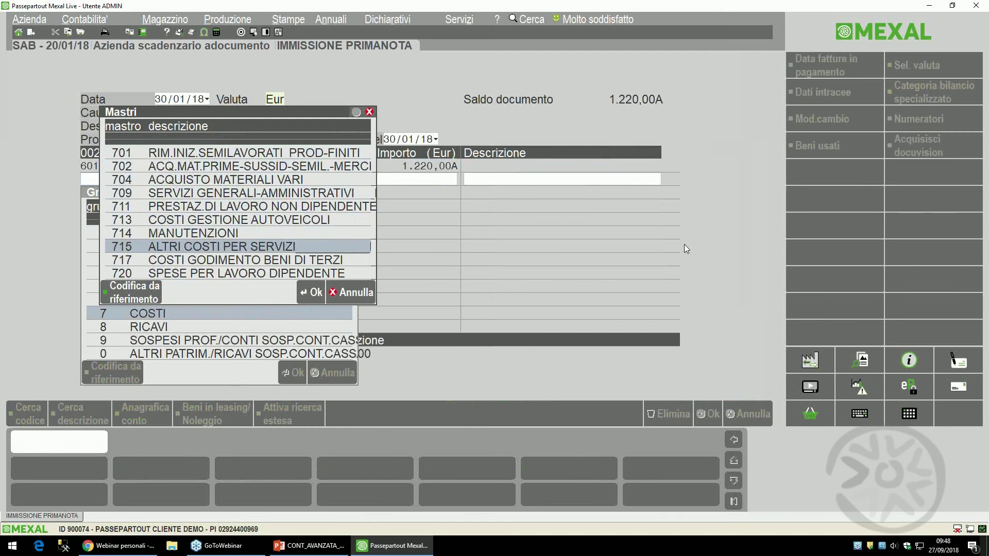
pyautogui.press('Return')
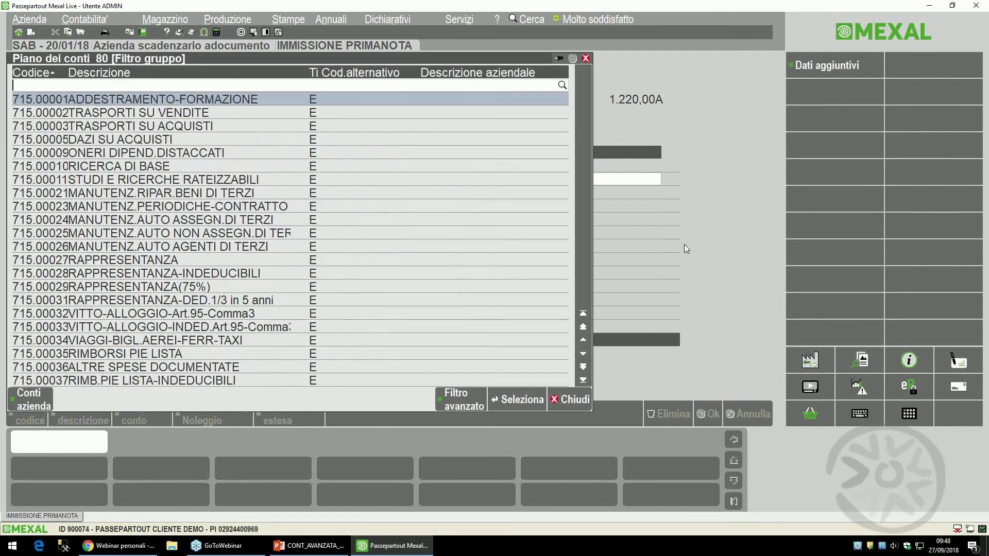
pyautogui.press('Down')
pyautogui.press('Down')
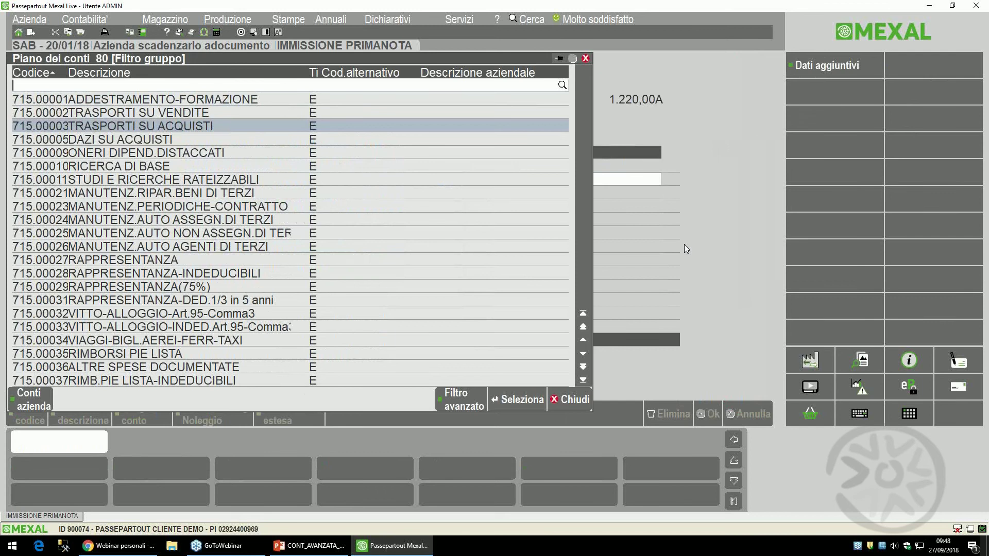
pyautogui.press('Down')
pyautogui.press('Down')
pyautogui.press('Down')
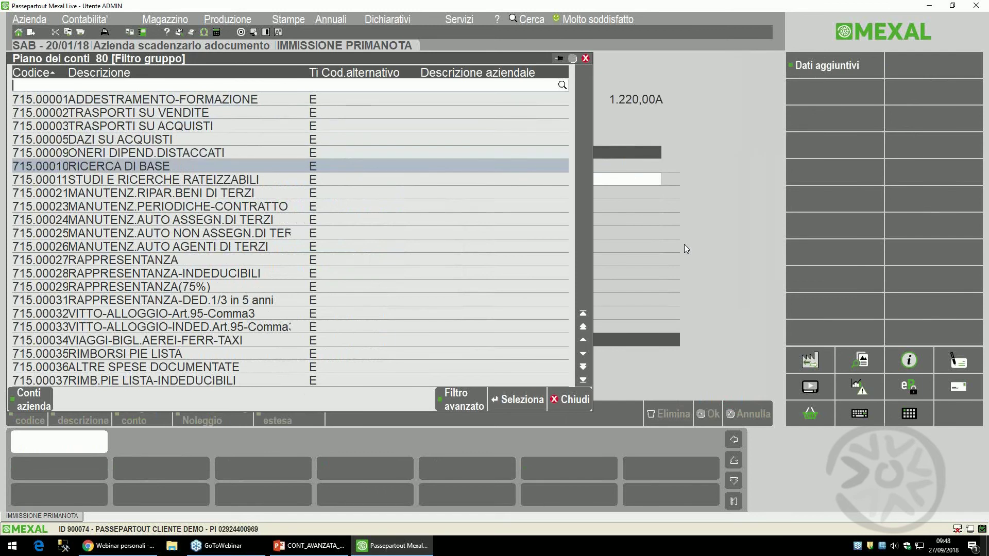
pyautogui.press('Down')
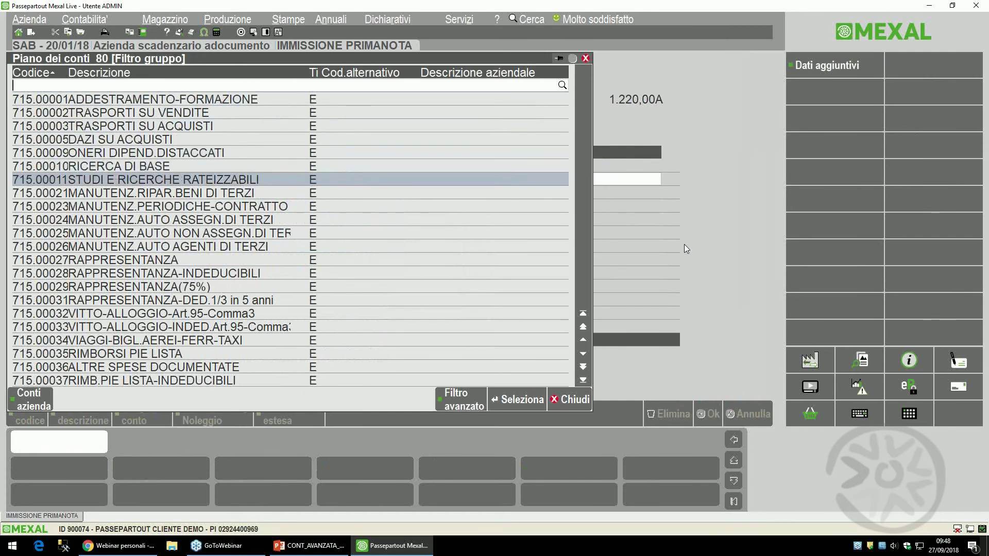
pyautogui.press('Up')
pyautogui.press('Up')
pyautogui.press('Up')
pyautogui.press('Up')
pyautogui.press('Up')
pyautogui.press('Up')
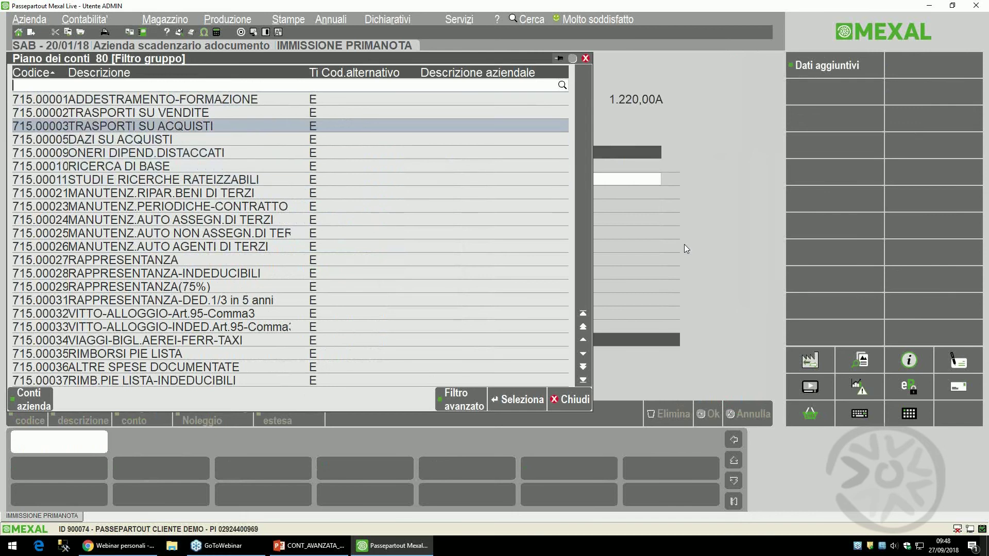
pyautogui.press('Return')
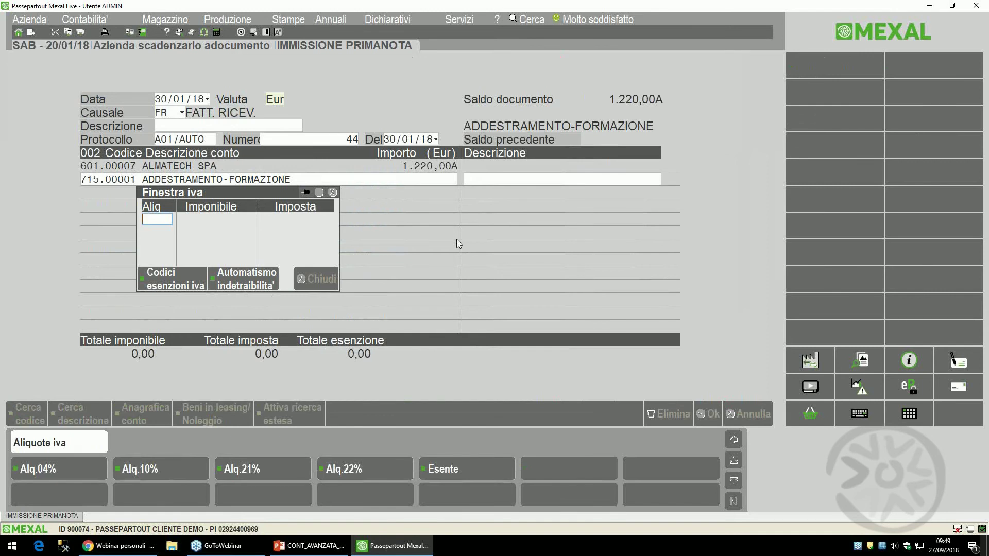
# - Leave the VAT window empty and start the line's ratei/risconti details with a description
pyautogui.press('Return')
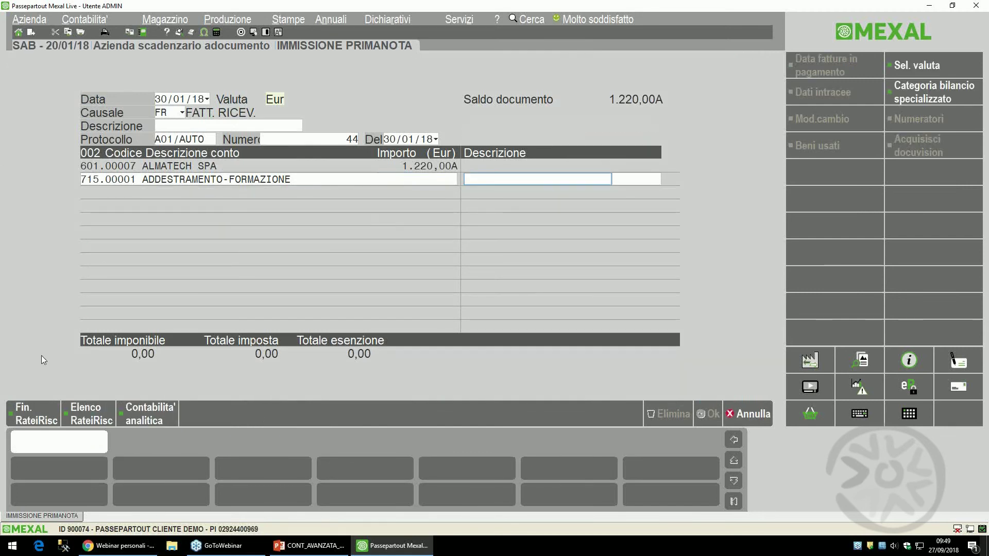
pyautogui.click(34, 414)
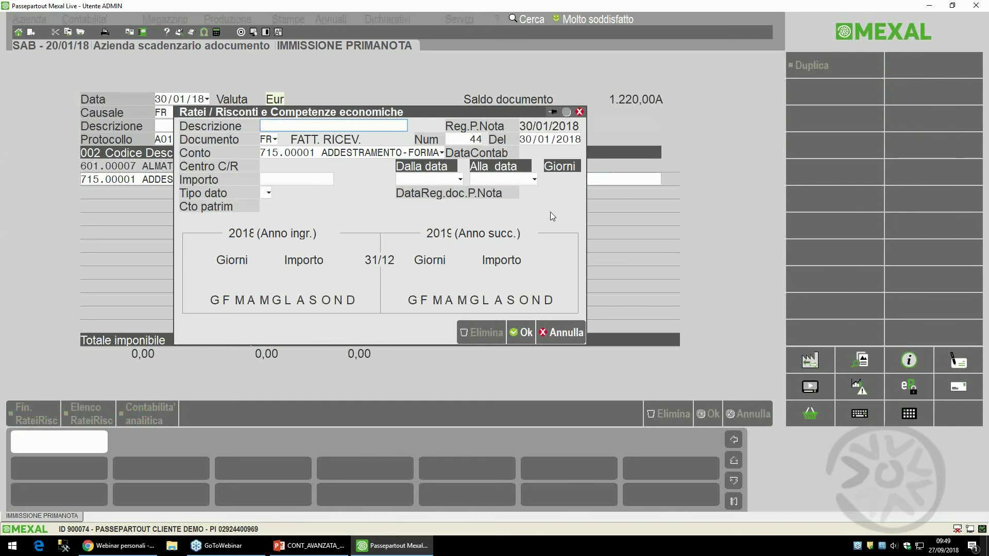
pyautogui.write('ASDSDJKJDKJDK')
pyautogui.press('Return')
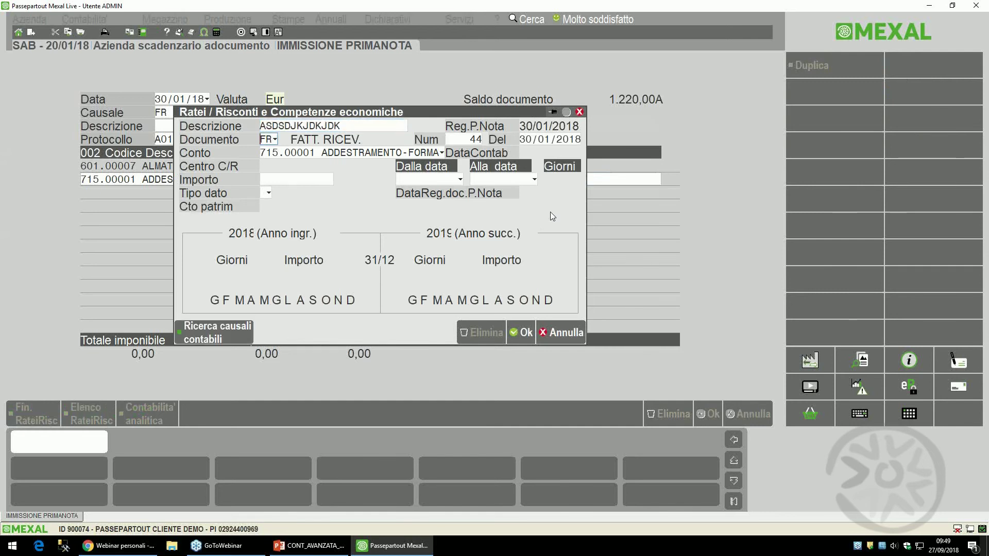
pyautogui.press('Return')
pyautogui.press('Return')
pyautogui.press('Return')
pyautogui.press('Return')
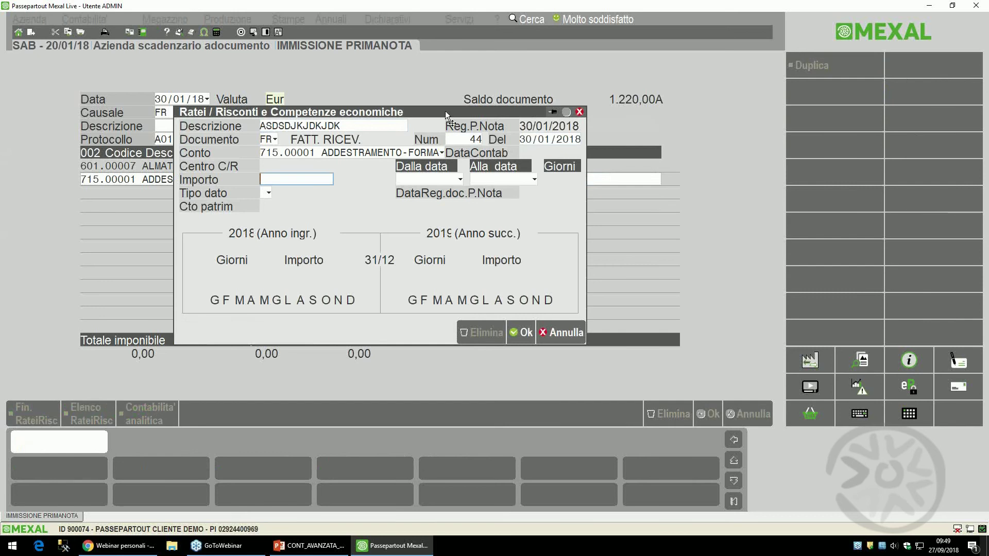
# - Enter a 1.000,00 Fatt.da ricevere (E) accrual from 01/12/2017 to 31/12/2017
pyautogui.moveTo(434, 117); pyautogui.dragTo(428, 214)
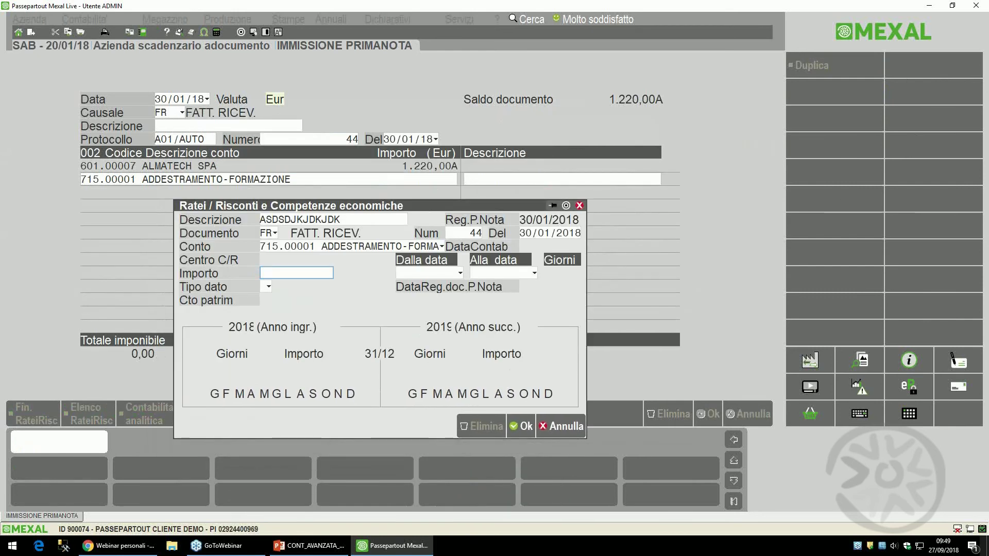
pyautogui.write('1000')
pyautogui.press('Return')
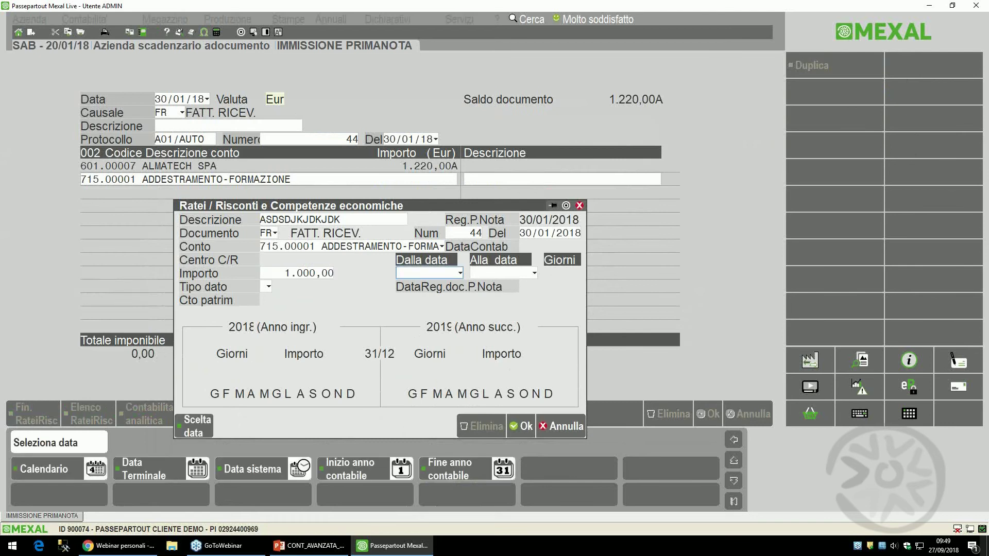
pyautogui.write('01/12/2017')
pyautogui.press('Return')
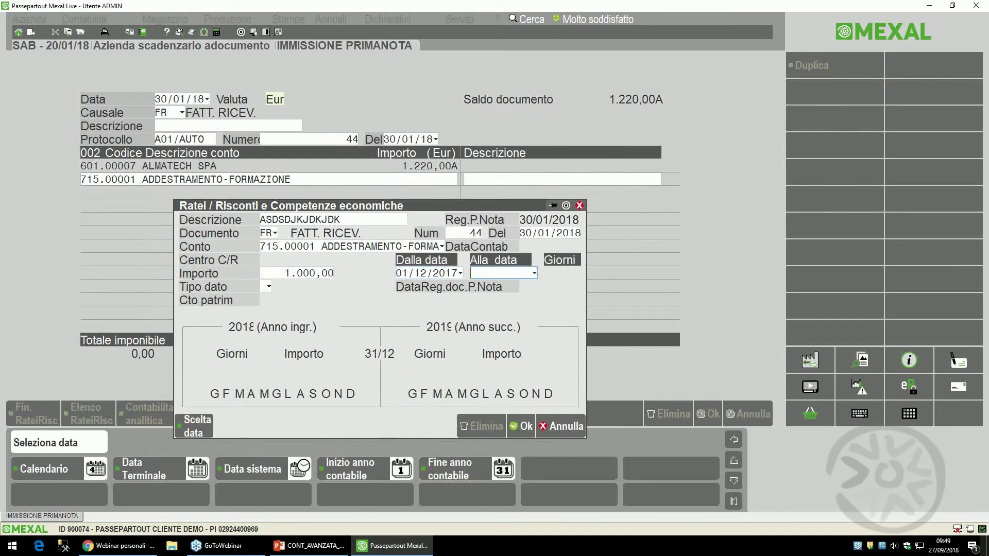
pyautogui.write('31/12/201')
pyautogui.write('7')
pyautogui.press('Return')
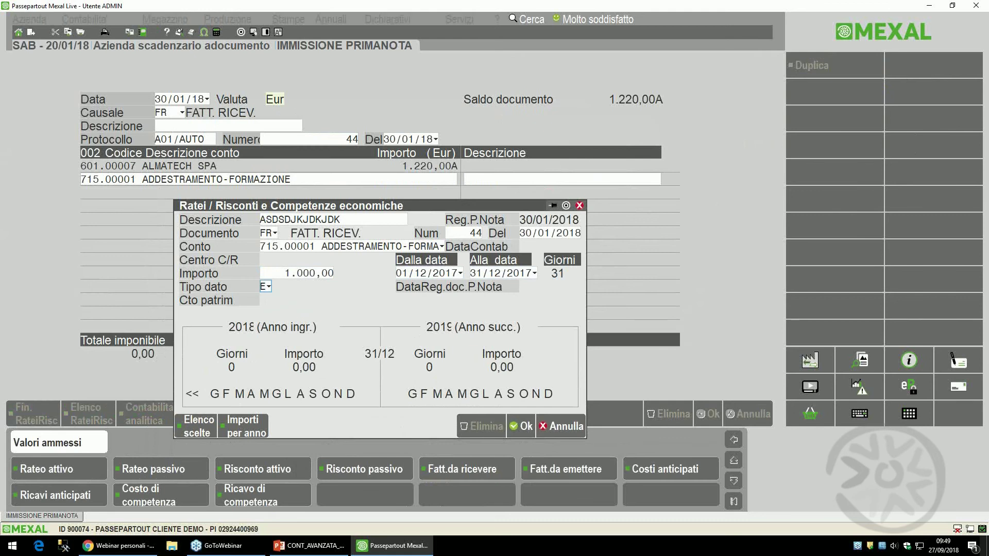
pyautogui.write('E')
pyautogui.press('Return')
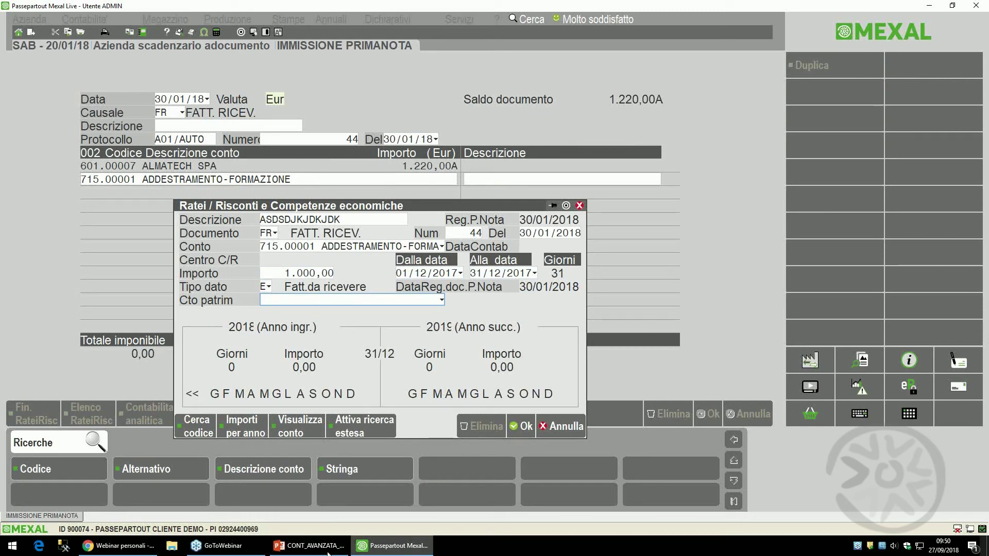
pyautogui.click(308, 545)
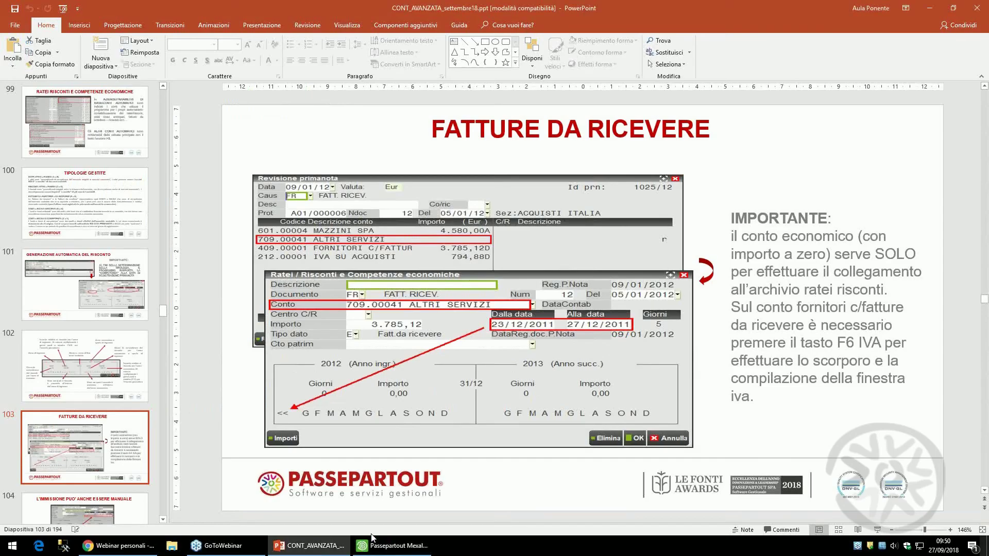
# - Return to slide 99 on ratei, risconti and their automatic accounts
pyautogui.press('Up')
pyautogui.press('Up')
pyautogui.press('Up')
pyautogui.press('Up')
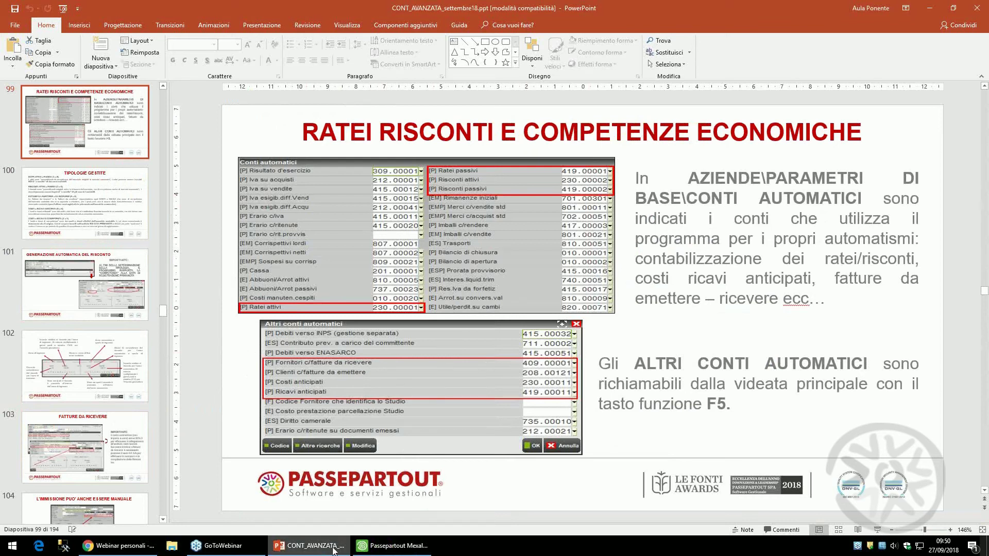
pyautogui.click(392, 545)
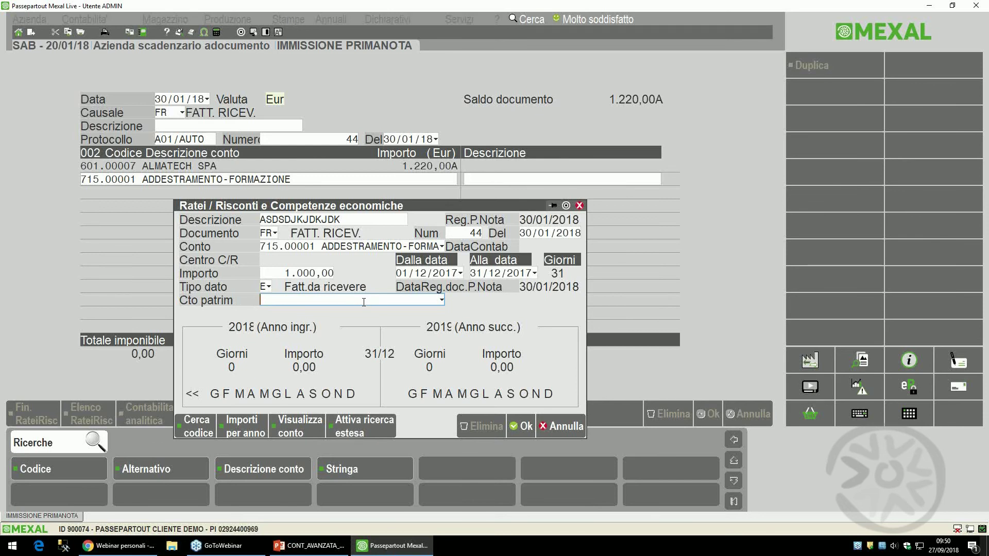
pyautogui.click(312, 546)
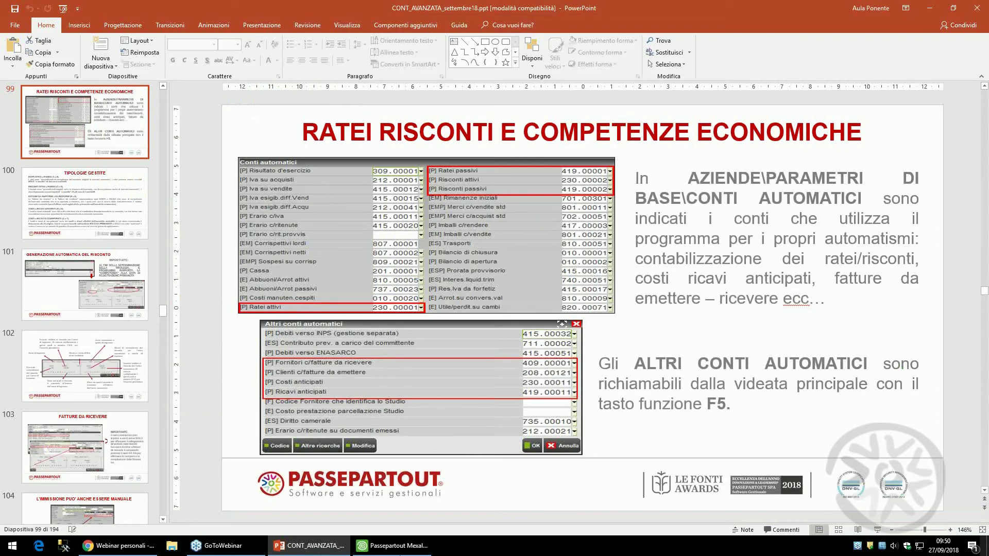
# - Confirm the accrual details for the 715.00001 training cost line in Mexal
pyautogui.click(385, 550)
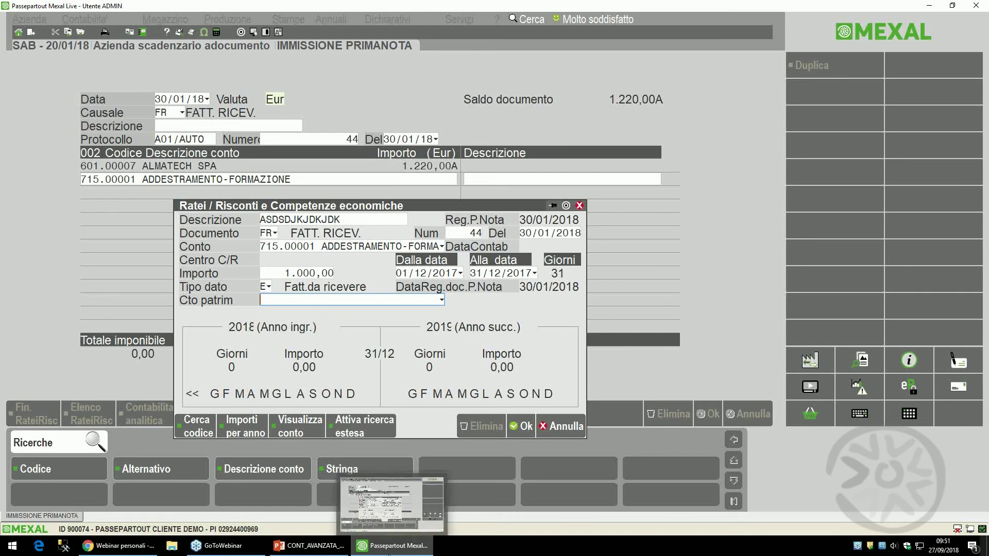
pyautogui.click(523, 427)
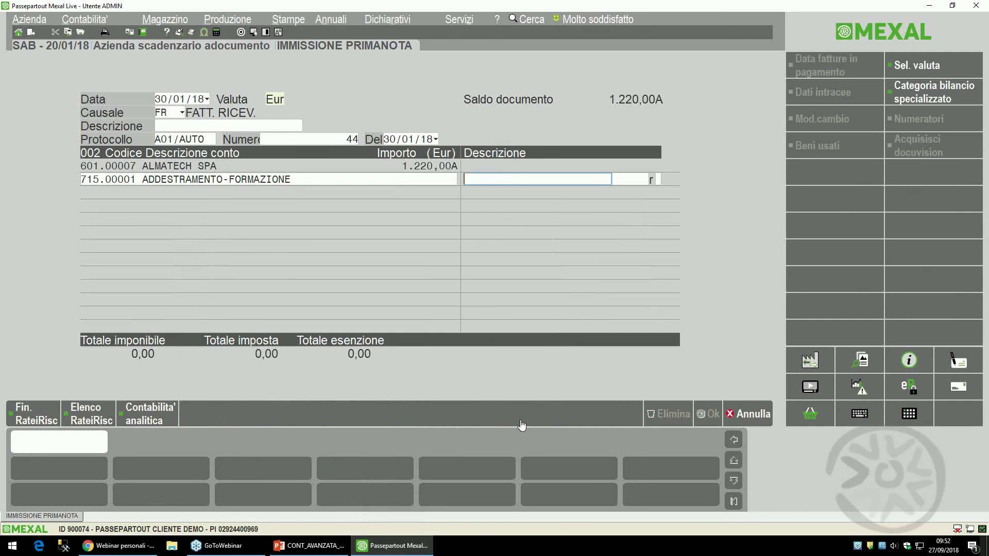
# - Add row 003 on supplier account 409.00102 FORNITORI C/FATTURE DA RICEV., found via FORN
pyautogui.press('Return')
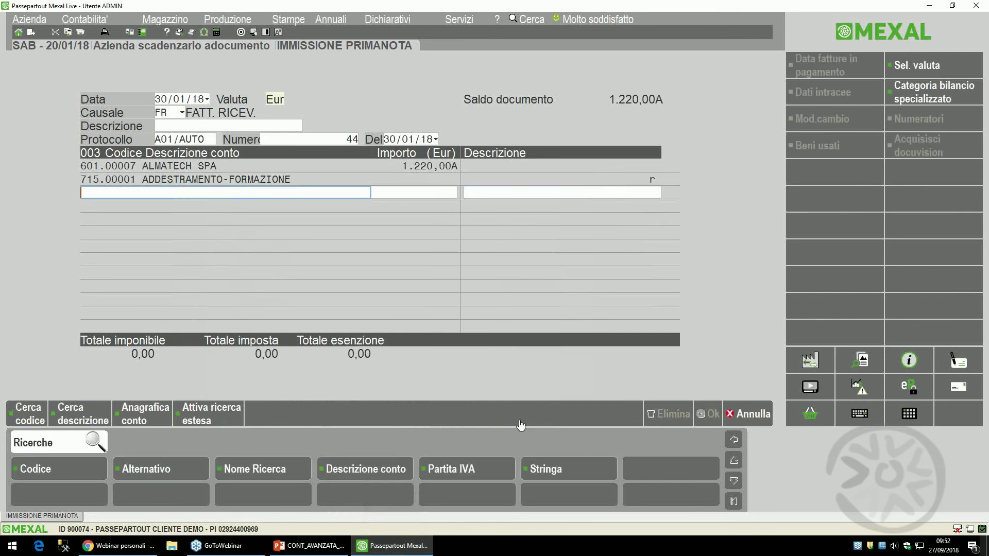
pyautogui.write('FORN')
pyautogui.press('Return')
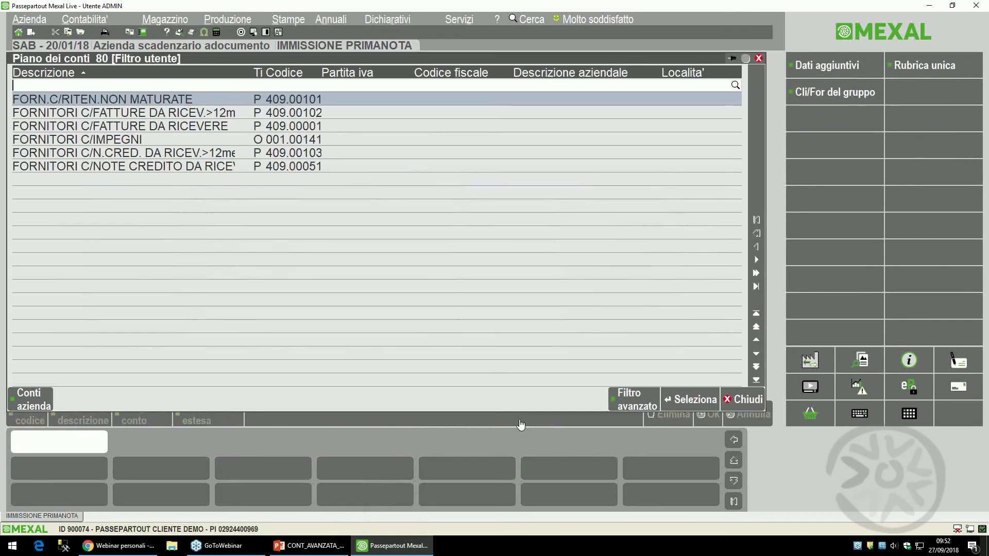
pyautogui.press('Down')
pyautogui.press('Return')
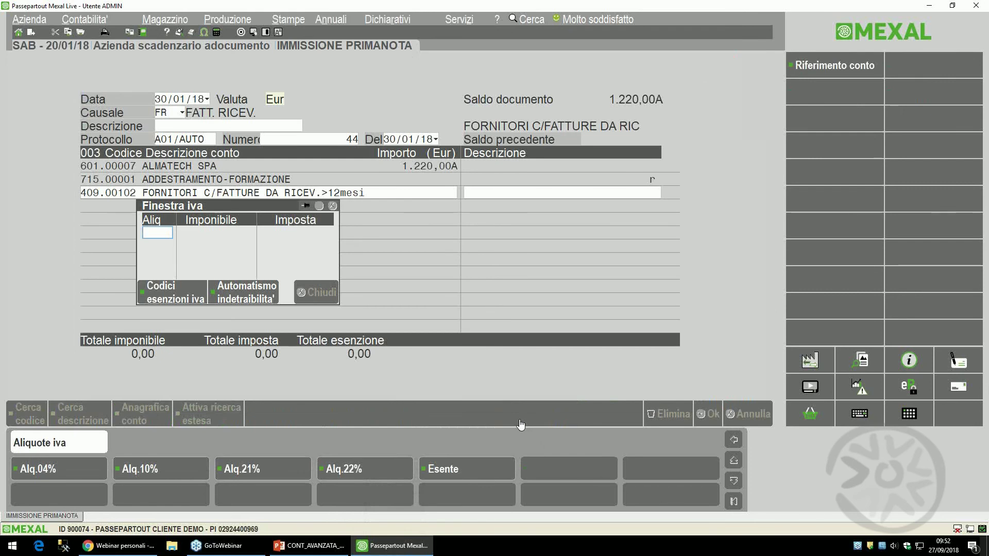
# - Apply 22% VAT to the 1.000,00 taxable amount, giving 220,00 tax
pyautogui.write('22')
pyautogui.press('Return')
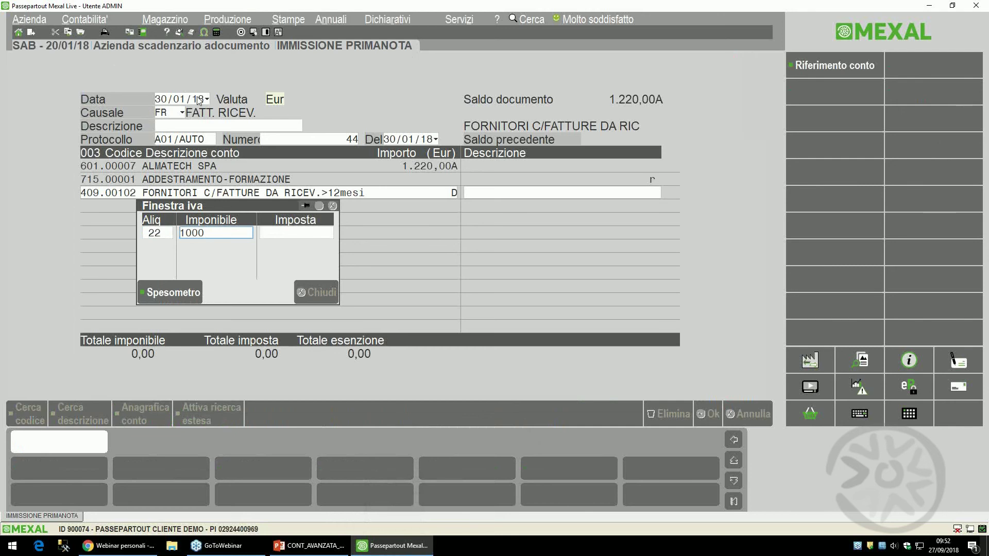
pyautogui.press('Return')
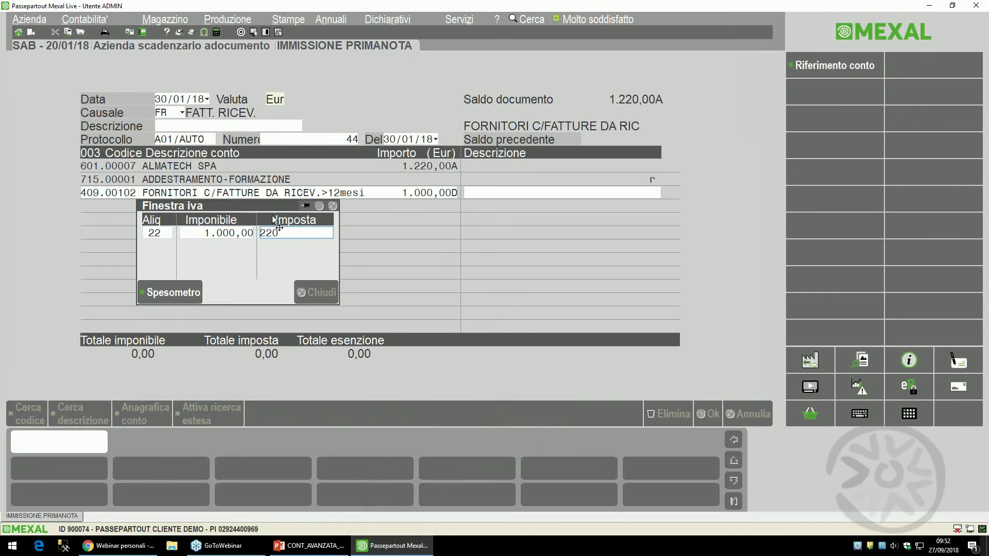
pyautogui.click(827, 68)
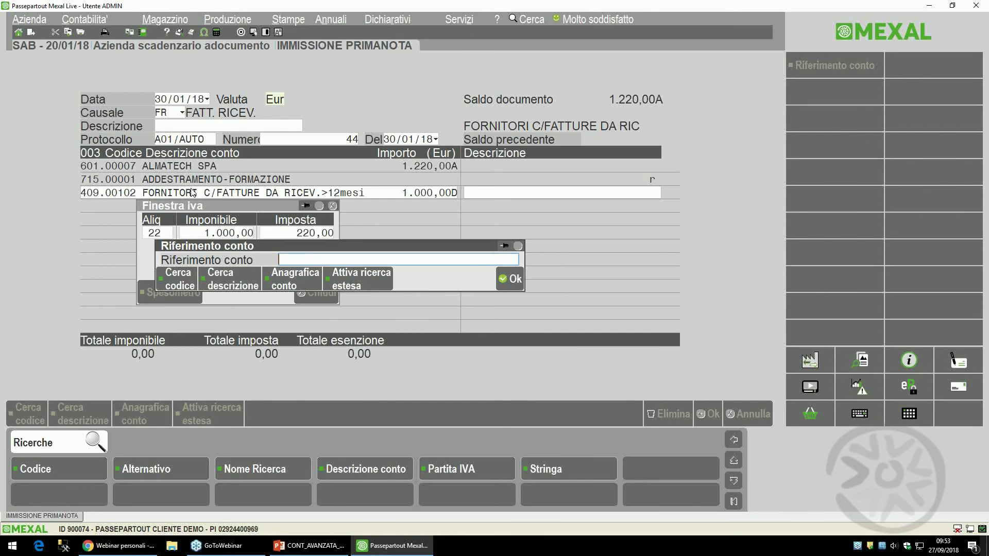
# - Set the reference account to 715.00001 ADDESTRAMENTO-FORMAZIONE (typed 715.1) and close the VAT details
pyautogui.write('715.1')
pyautogui.press('Return')
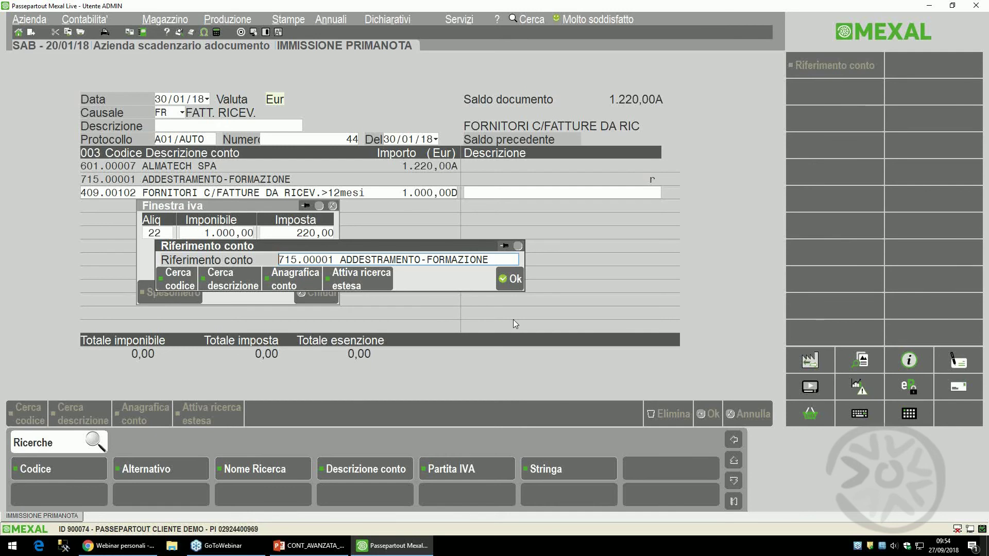
pyautogui.click(515, 281)
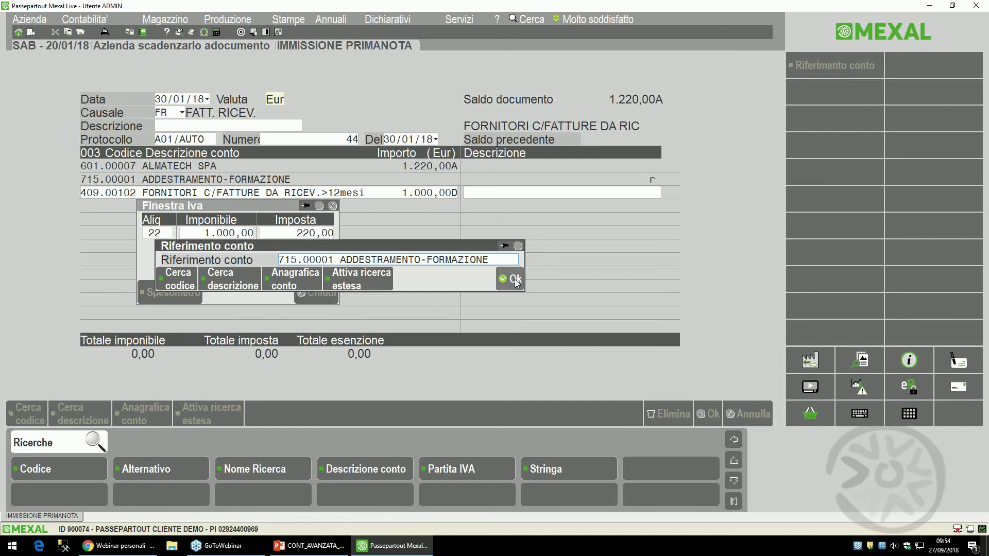
pyautogui.press('Return')
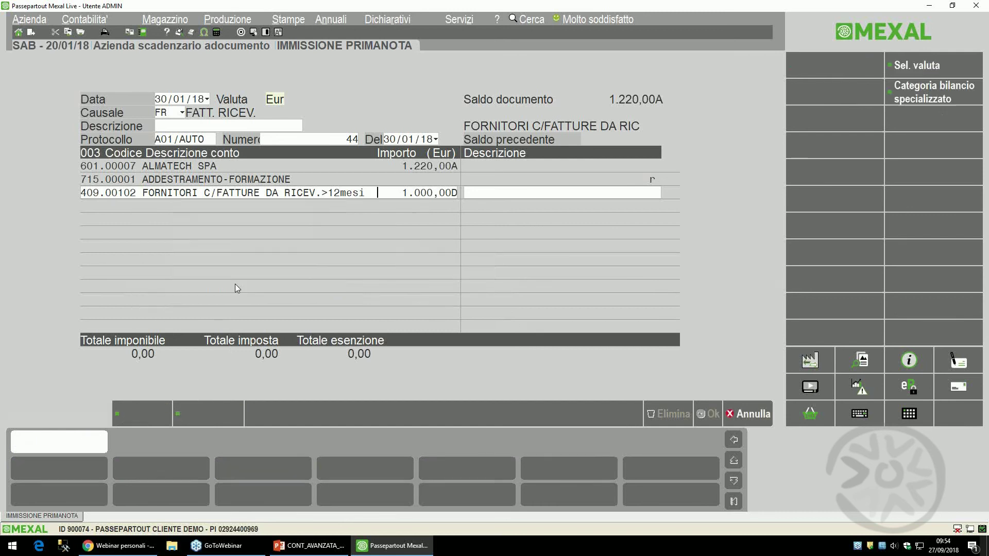
# - Add the 220,00 IVA SU ACQUISTI row, pay by RIMESSA DIRETTA, and accept the protocol warning
pyautogui.press('Return')
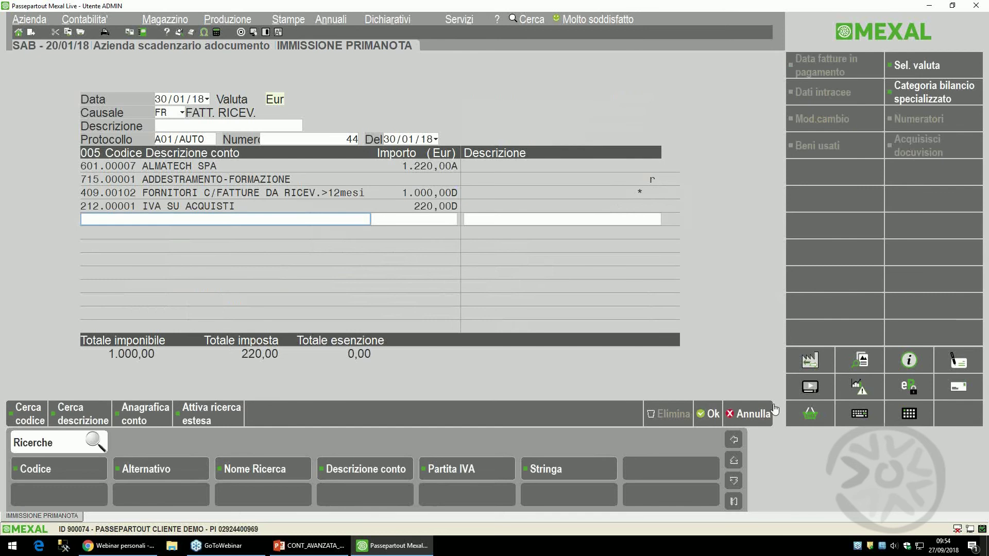
pyautogui.click(711, 415)
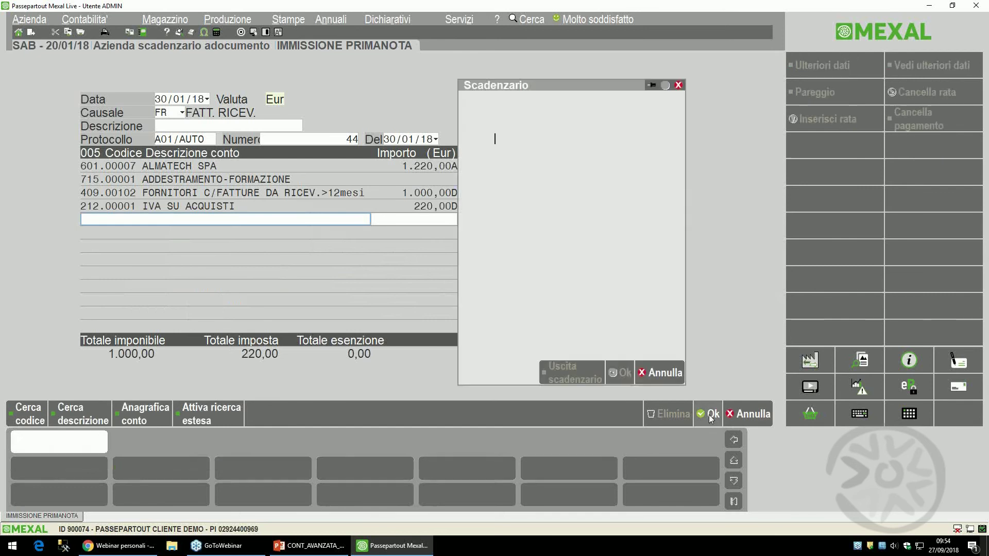
pyautogui.press('F2')
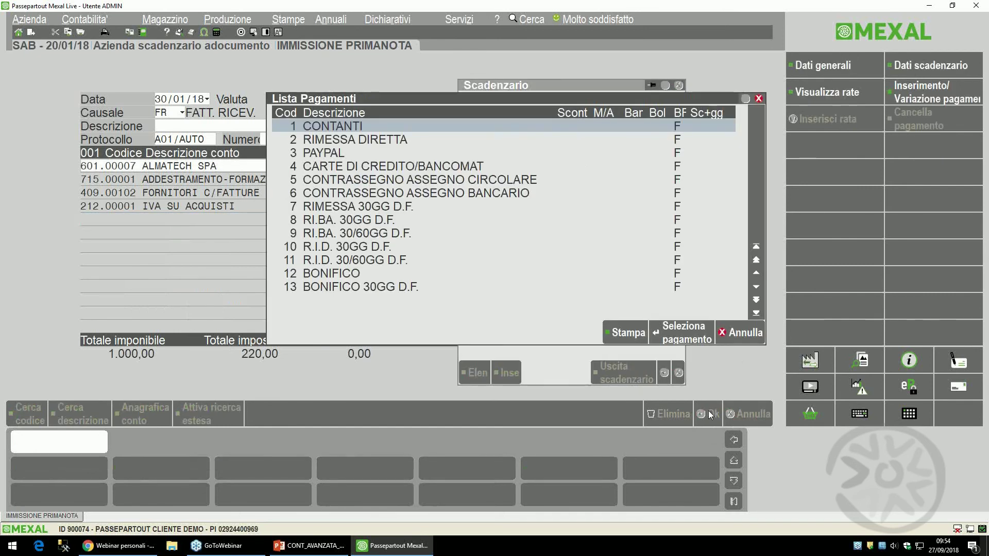
pyautogui.press('Down')
pyautogui.press('Return')
pyautogui.press('F10')
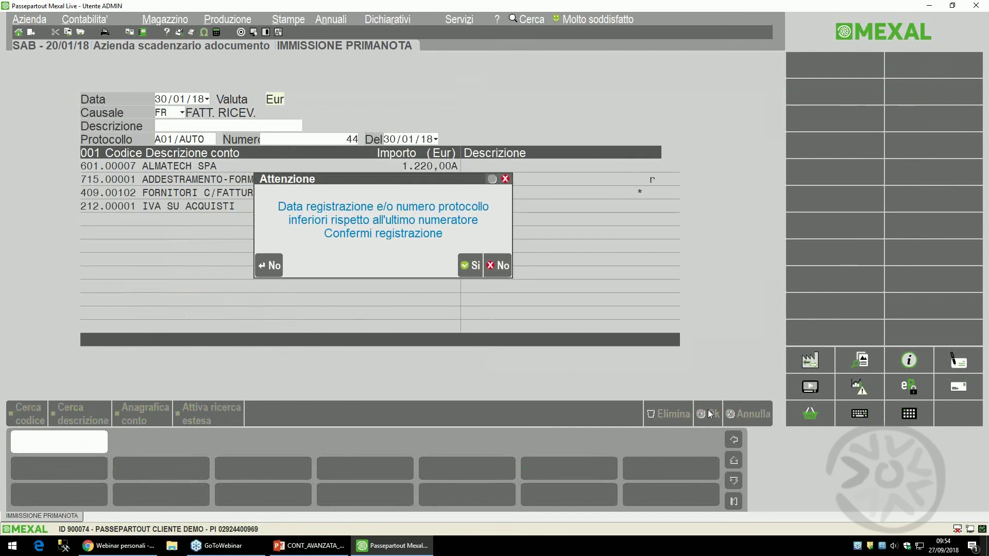
pyautogui.press('F10')
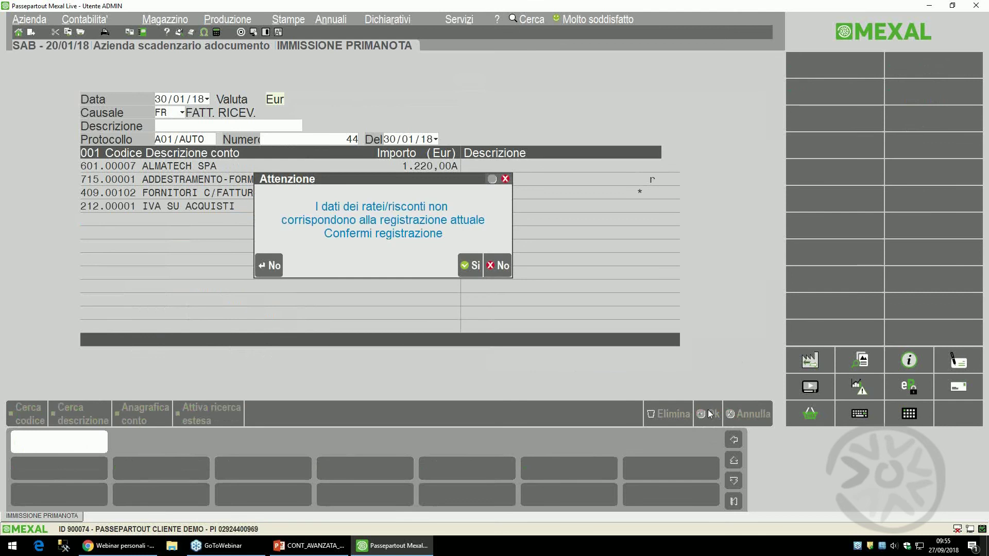
# - Confirm saving the invoice despite the ratei/risconti mismatch warning
pyautogui.moveTo(412, 191); pyautogui.dragTo(372, 235)
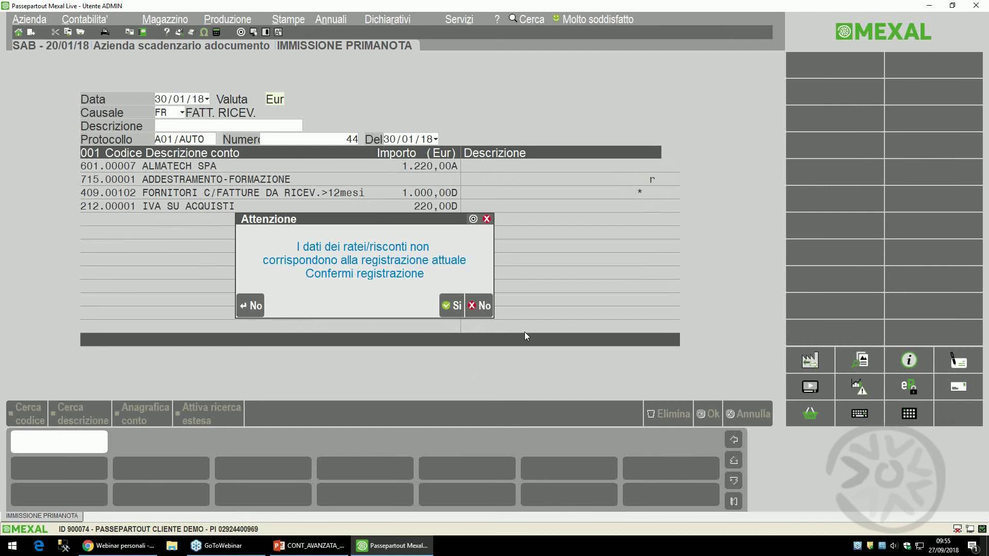
pyautogui.click(452, 306)
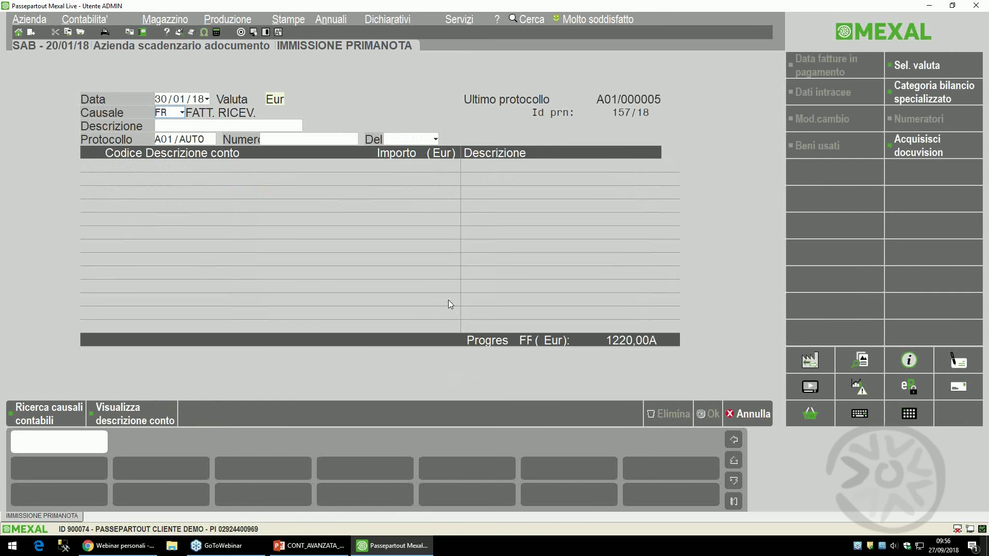
pyautogui.hotkey('alt', 'c')
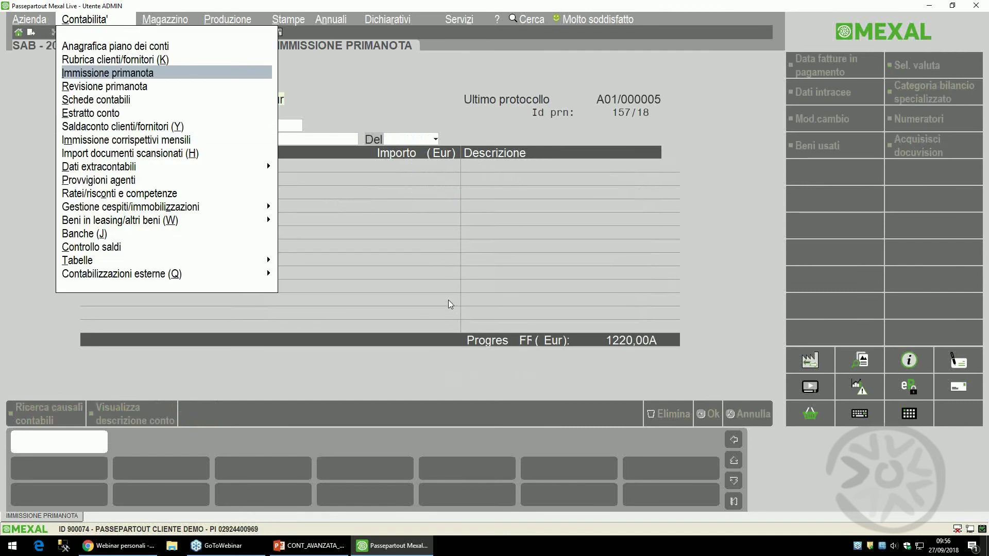
# - Review the ratei/risconti list with the 1.000,00 ADDESTRAMENTO-FORMAZIONE item, then close it
pyautogui.press('Down')
pyautogui.press('Down')
pyautogui.press('Down')
pyautogui.press('Down')
pyautogui.press('Down')
pyautogui.press('Down')
pyautogui.press('Down')
pyautogui.press('Down')
pyautogui.press('Down')
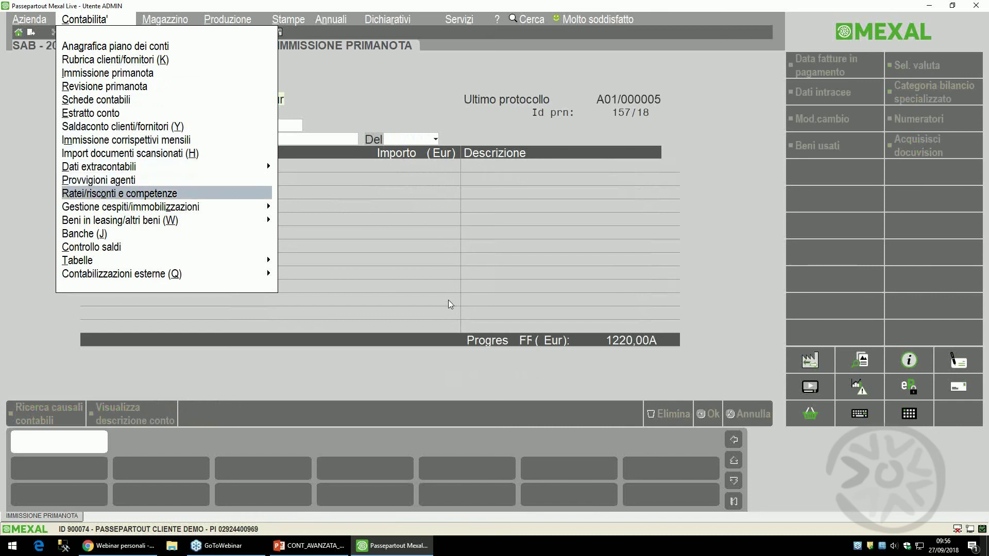
pyautogui.press('Return')
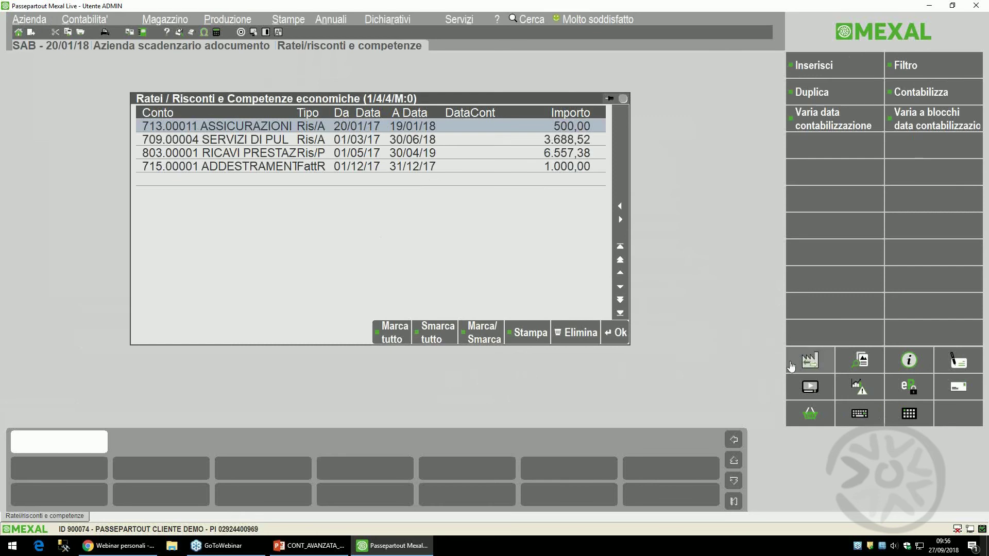
pyautogui.click(791, 366)
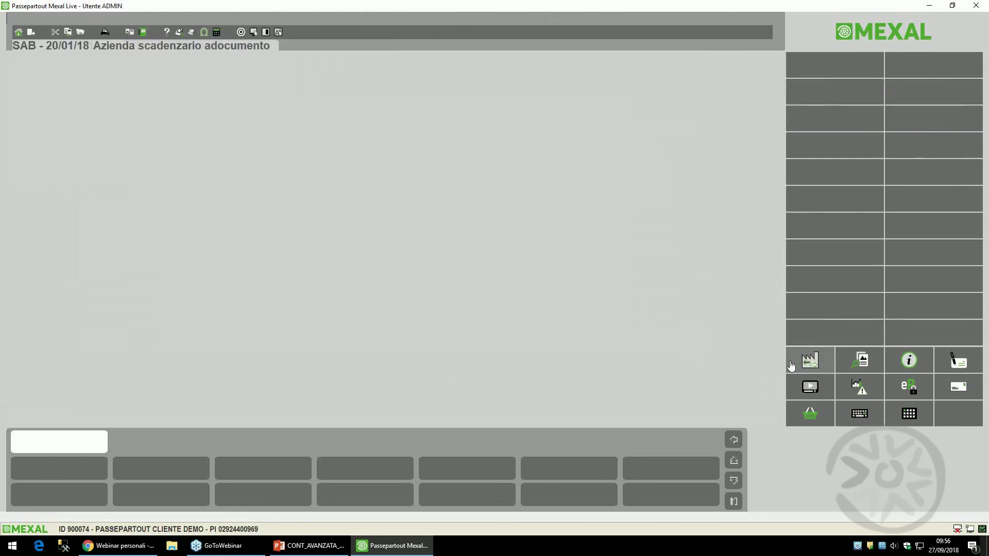
# - Switch to year 2017 and reopen Contabilita' > Ratei/risconti e competenze
pyautogui.click(320, 76)
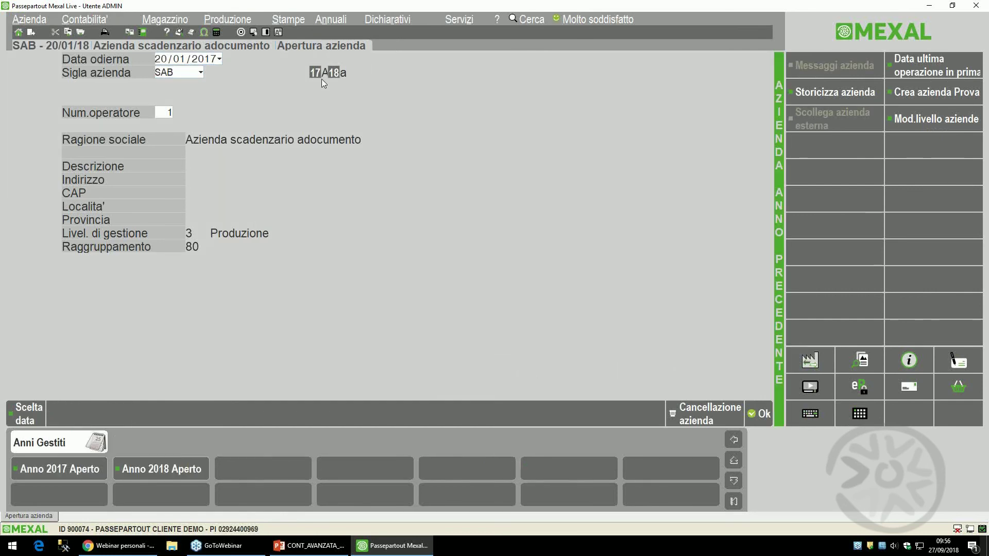
pyautogui.press('Right')
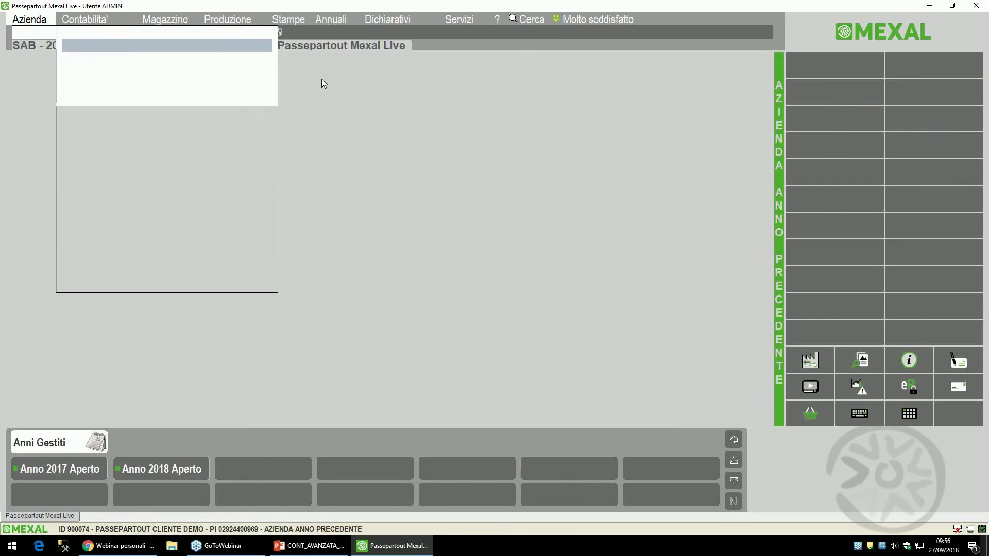
pyautogui.press('Down')
pyautogui.press('Down')
pyautogui.press('Down')
pyautogui.press('Down')
pyautogui.press('Down')
pyautogui.press('Down')
pyautogui.press('Down')
pyautogui.press('Down')
pyautogui.press('Down')
pyautogui.press('Down')
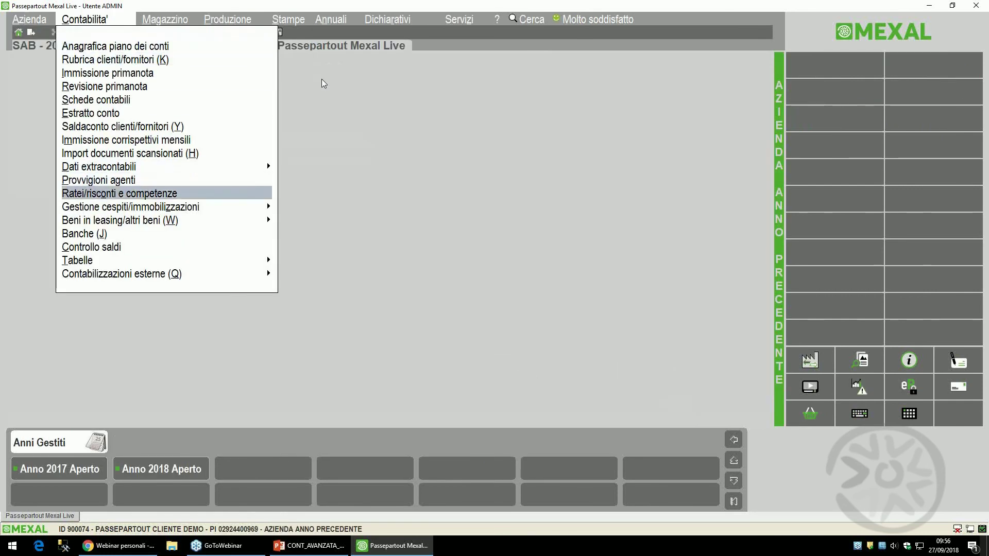
pyautogui.press('Return')
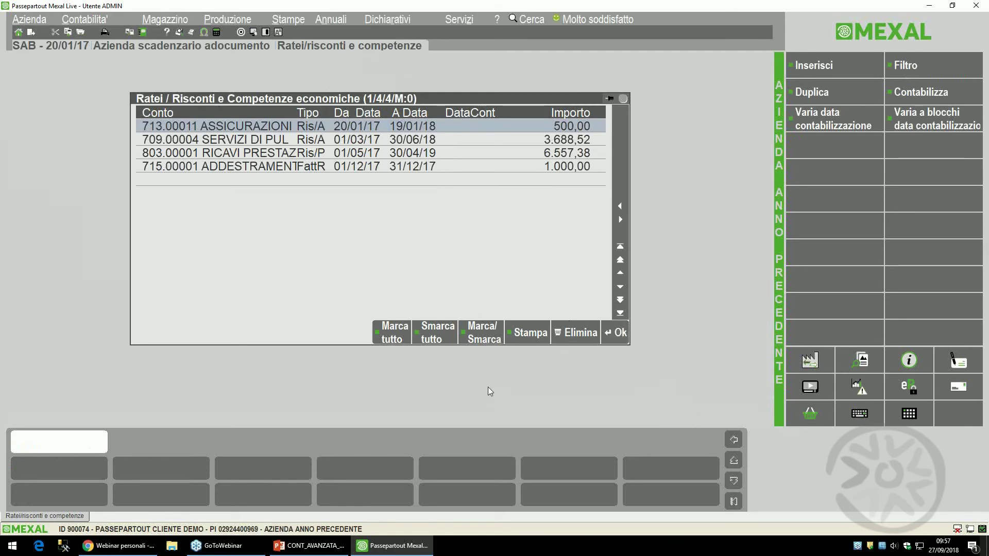
# - Open the Bilancio di verifica print settings under Stampe > Contabili > Bilanci
pyautogui.press('alt')
pyautogui.press('Right')
pyautogui.press('Right')
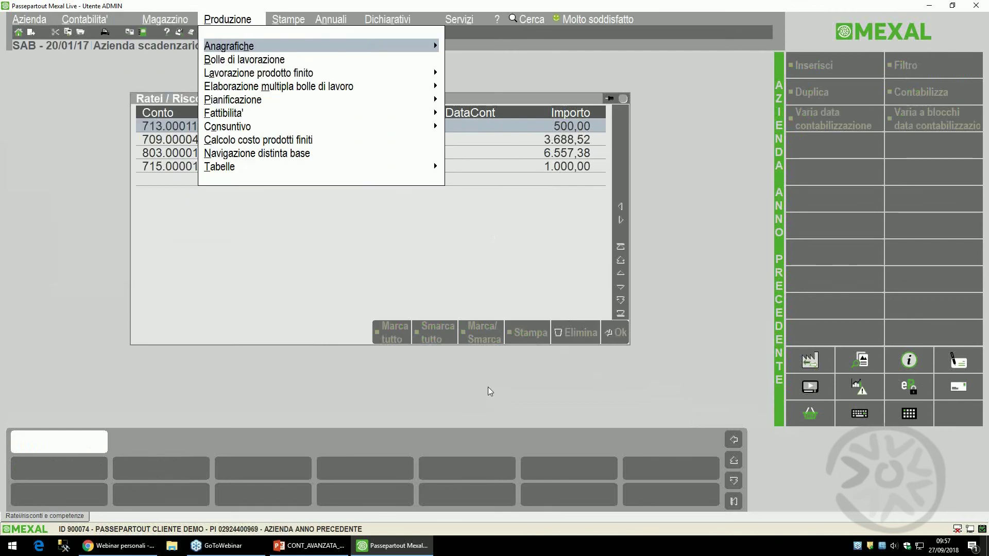
pyautogui.press('Right')
pyautogui.press('Right')
pyautogui.press('Down')
pyautogui.press('Down')
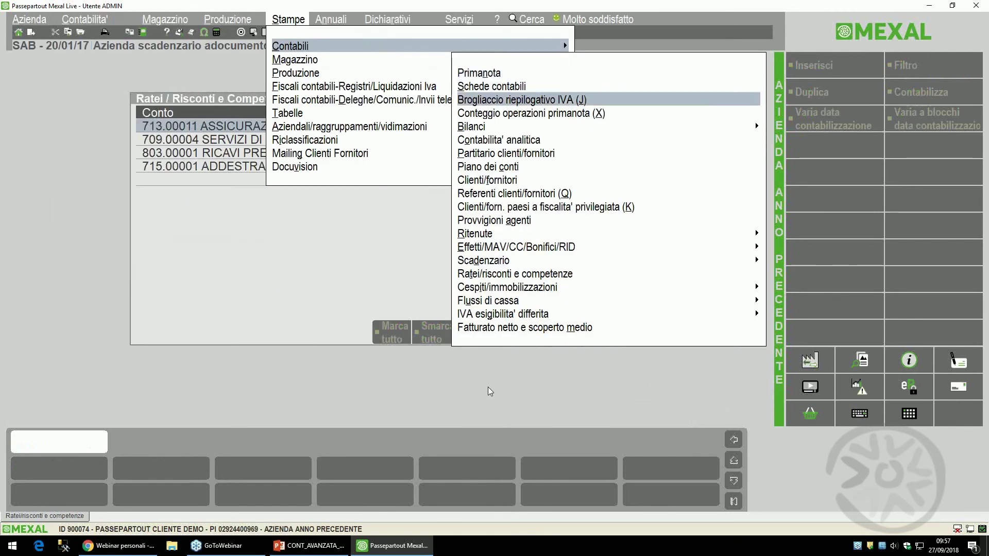
pyautogui.press('Down')
pyautogui.press('Down')
pyautogui.press('Right')
pyautogui.press('Return')
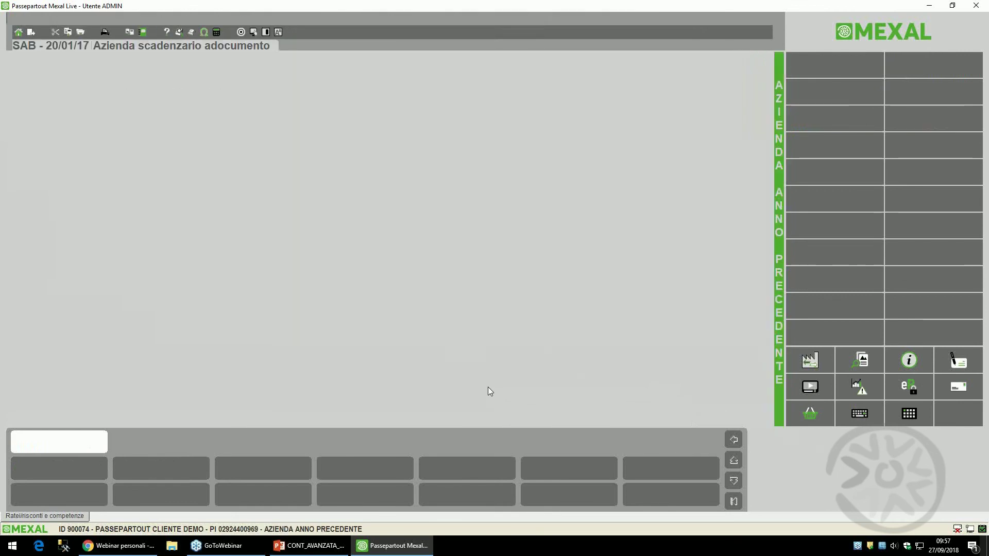
# - Set end date 31/12/2017, include ratei/risconti with their detail, and print to screen
pyautogui.press('Return')
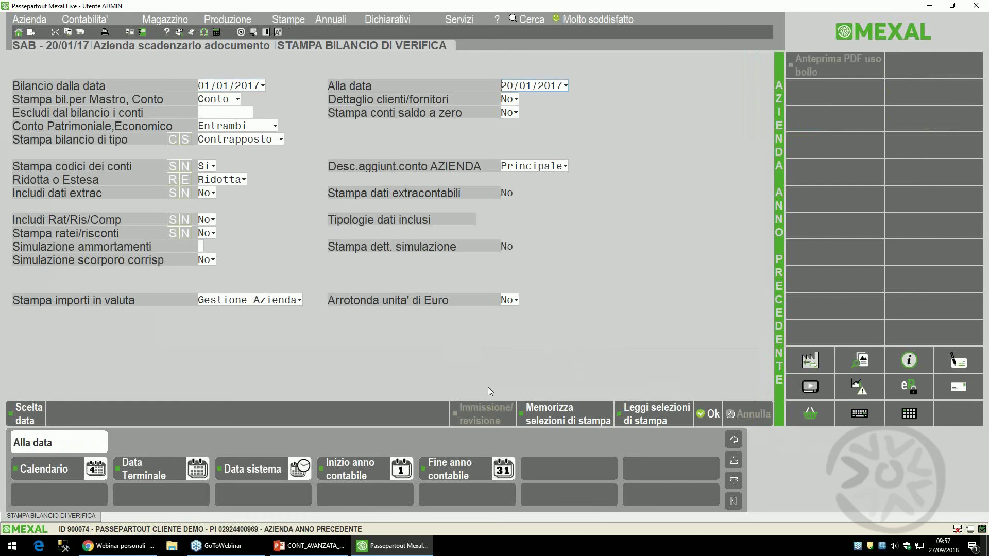
pyautogui.write('311217')
pyautogui.press('Return')
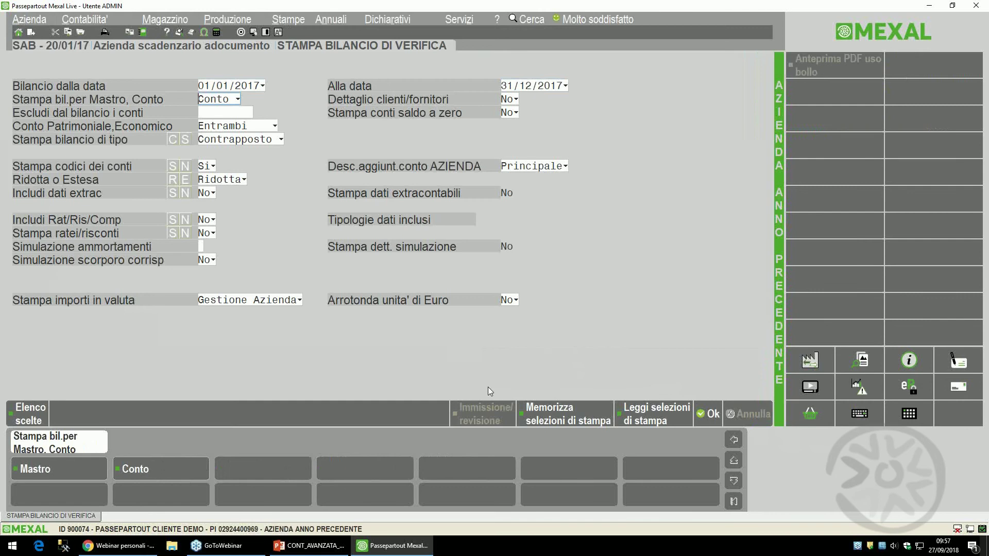
pyautogui.click(175, 219)
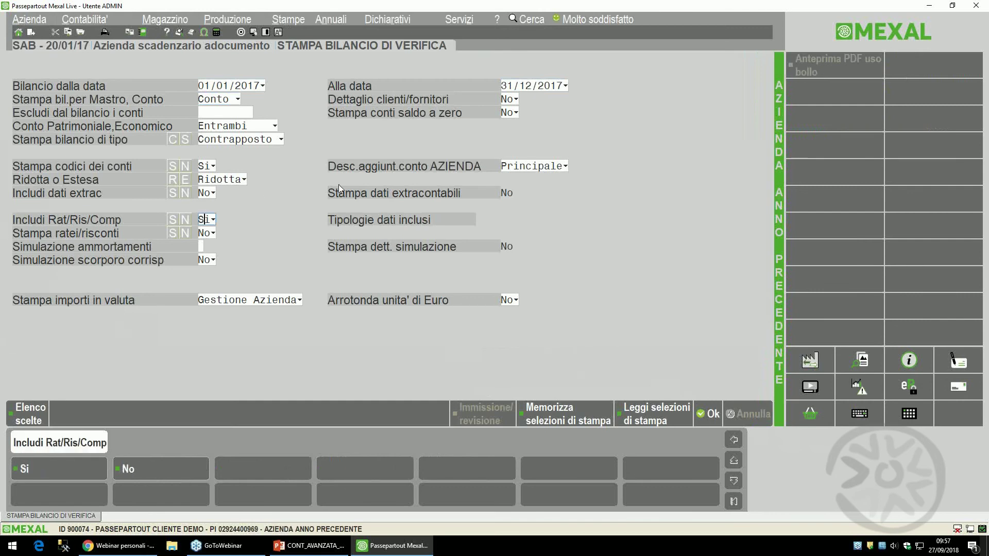
pyautogui.press('Return')
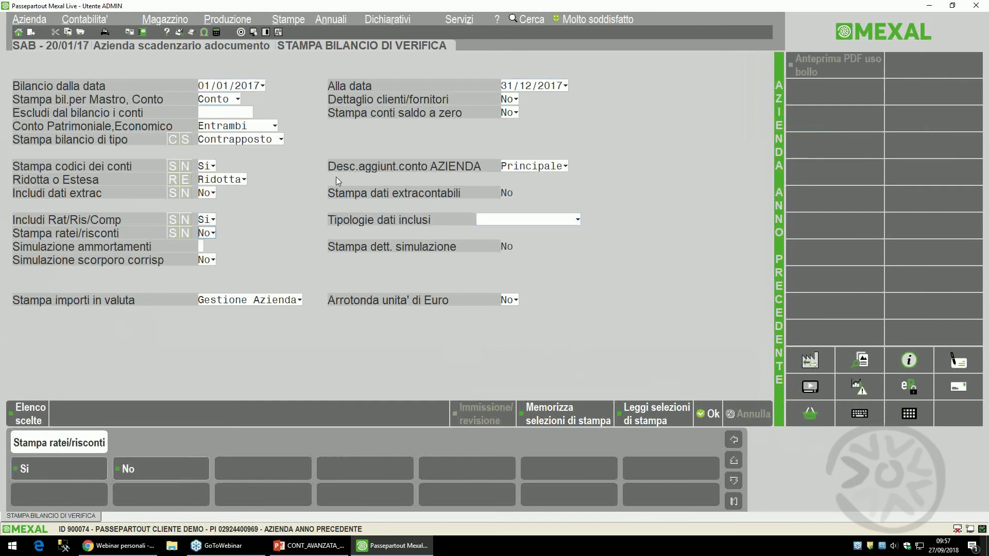
pyautogui.press('s')
pyautogui.press('F10')
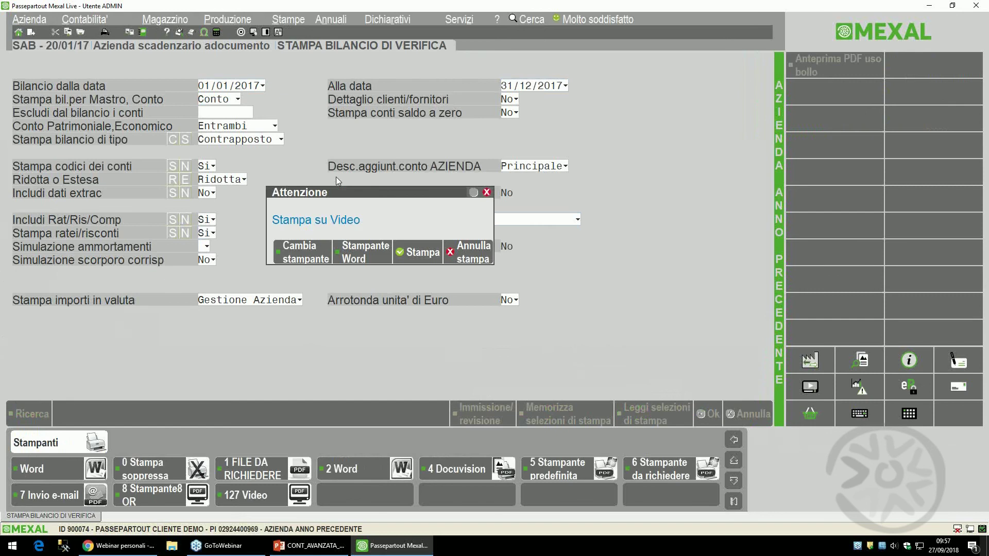
pyautogui.press('F10')
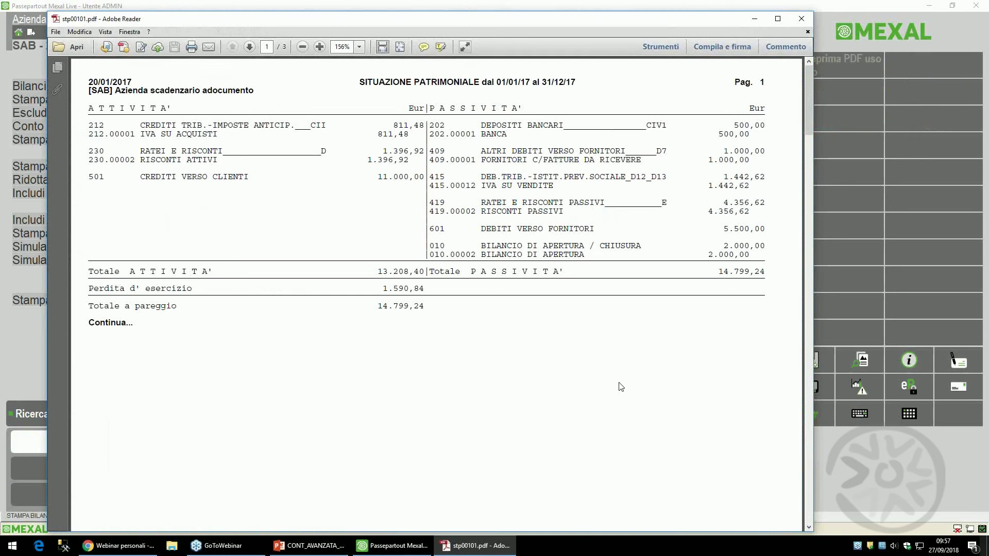
# - Scroll through the balance sheet, income statement and ratei/risconti pages, then close the PDF
pyautogui.scroll(-10, 621, 387)
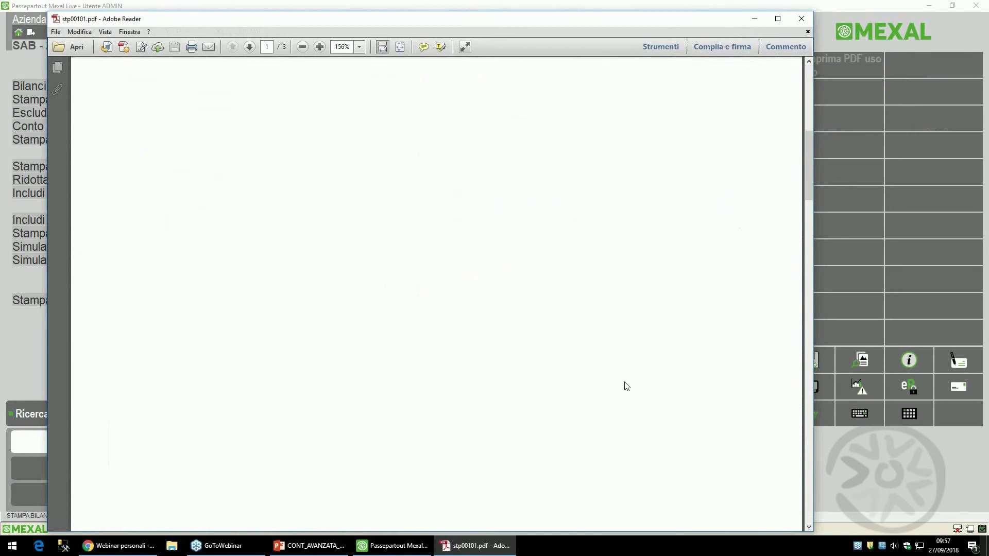
pyautogui.scroll(10, 638, 370)
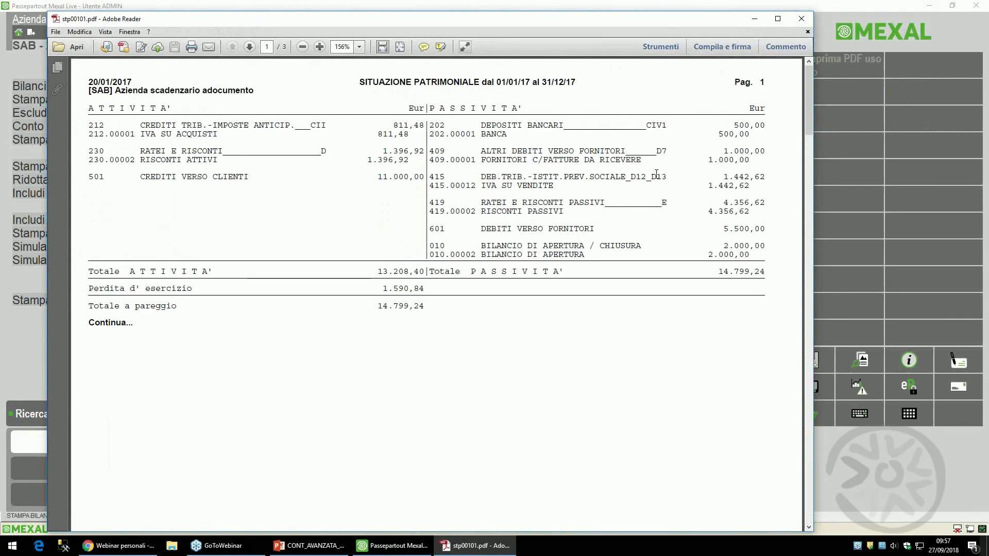
pyautogui.scroll(-10, 585, 309)
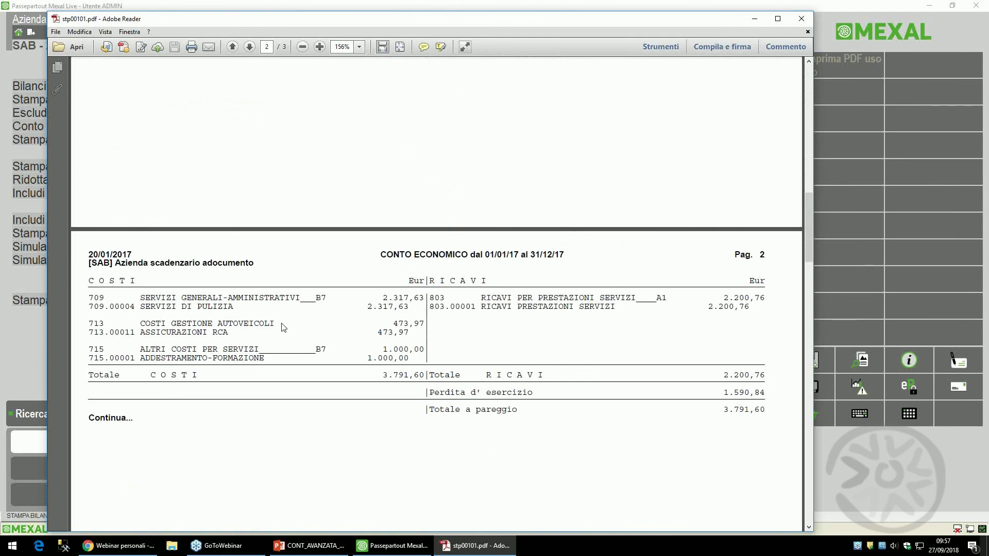
pyautogui.scroll(-8, 311, 319)
pyautogui.scroll(-7, 319, 327)
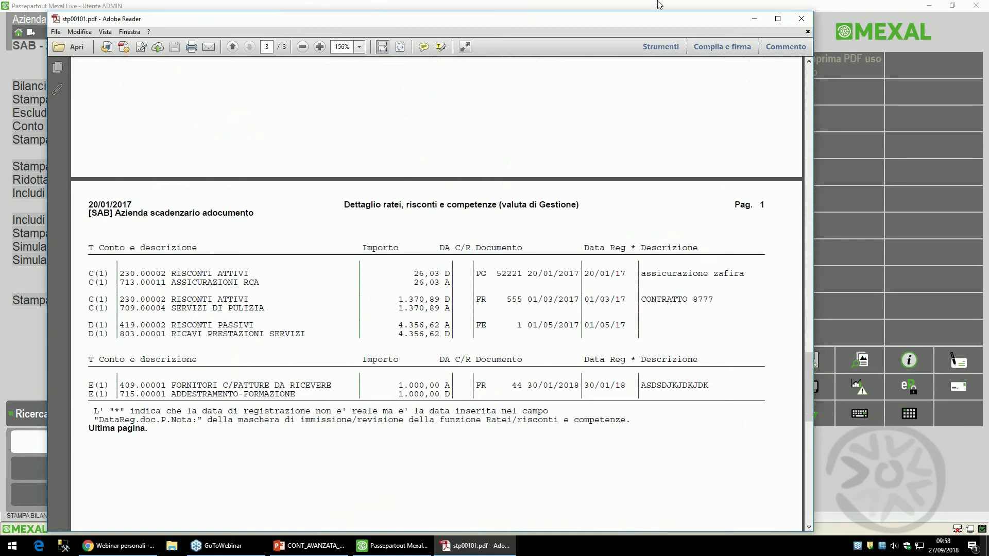
pyautogui.click(801, 19)
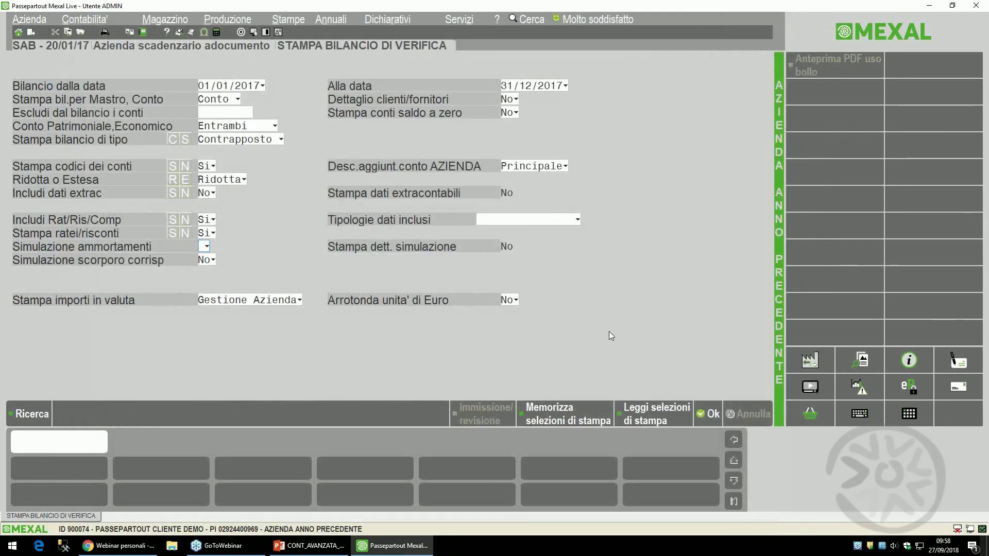
# - Open the Bilancio interattivo settings from the balance reports list
pyautogui.hotkey('alt', 's')
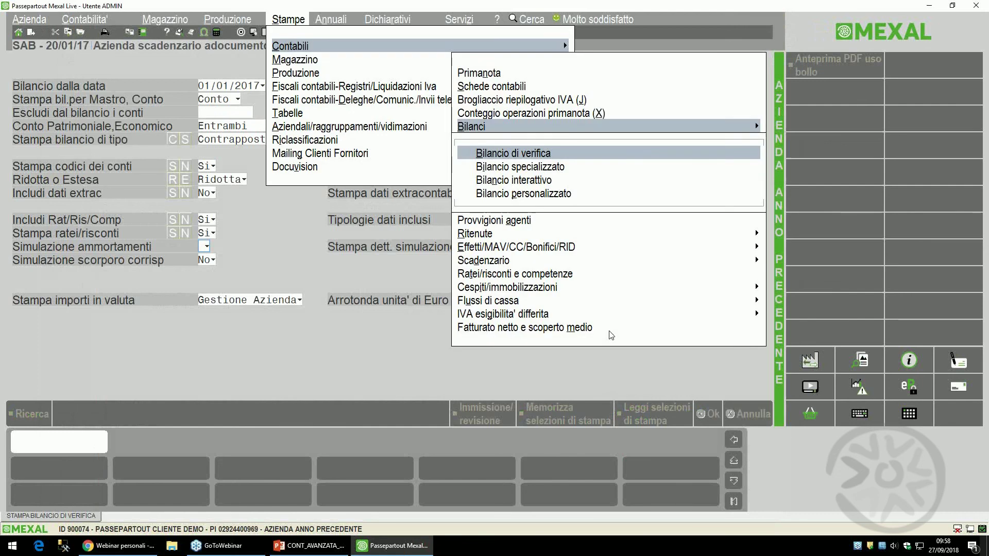
pyautogui.press('Down')
pyautogui.press('Down')
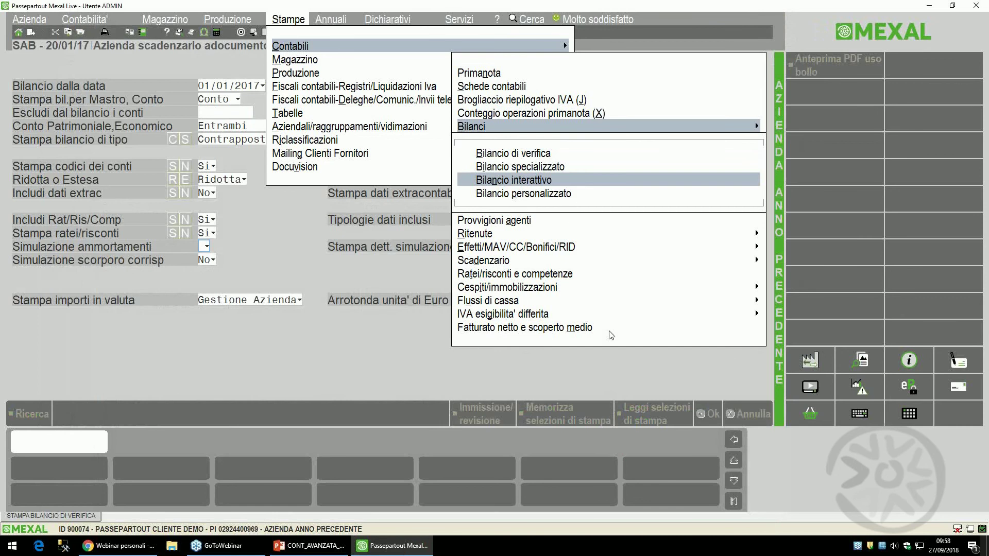
pyautogui.press('Return')
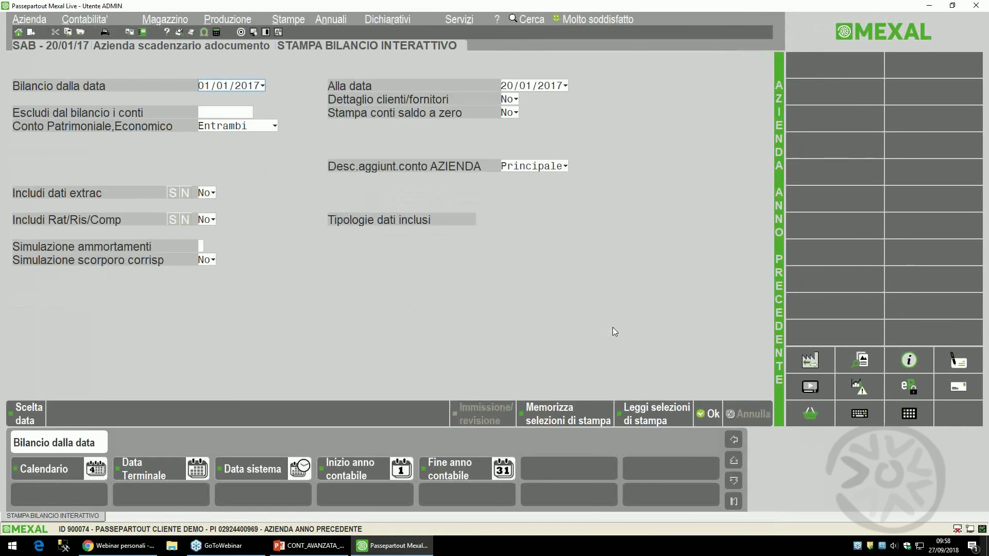
# - Run it to 31/12/2017 with ratei, risconti and competenze included
pyautogui.press('Return')
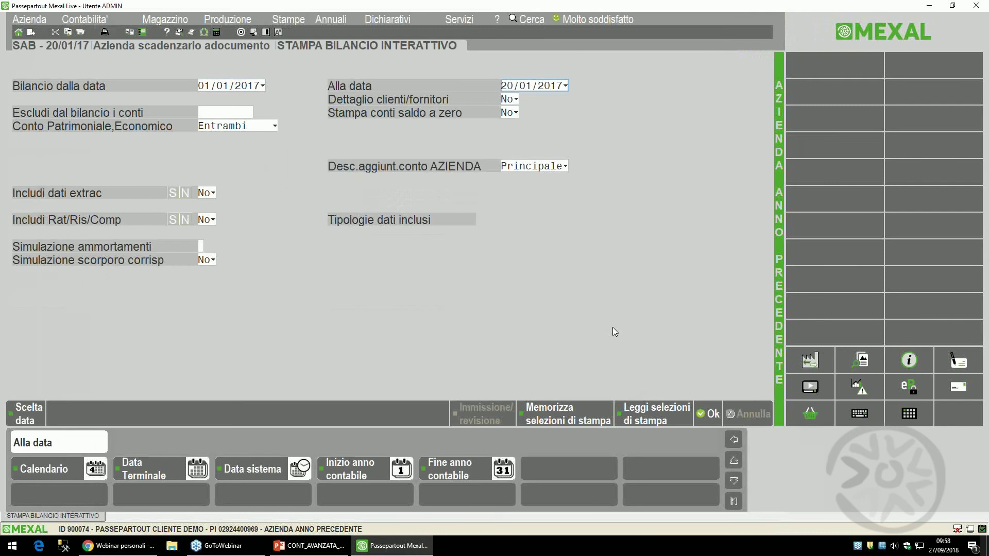
pyautogui.write('3112')
pyautogui.press('Return')
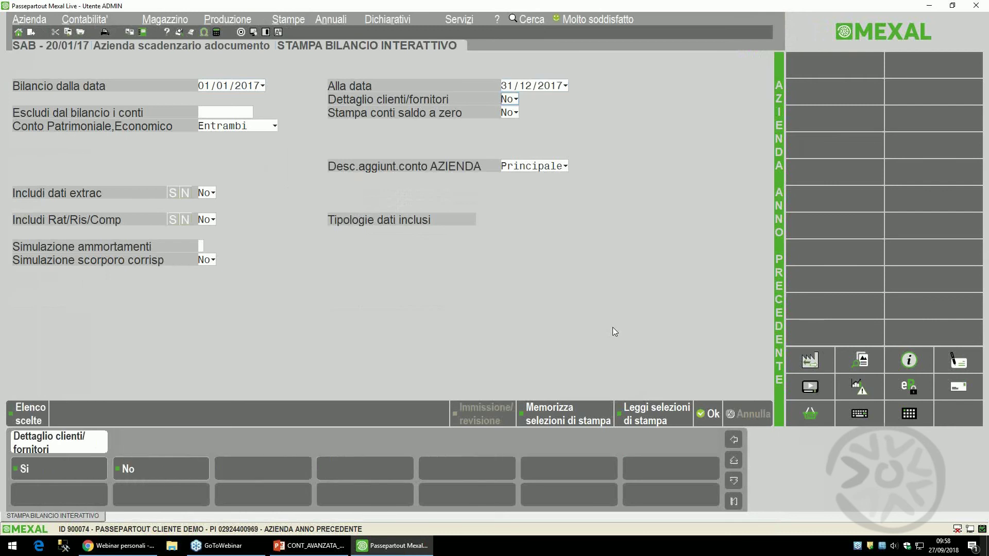
pyautogui.press('Return')
pyautogui.press('Return')
pyautogui.press('Return')
pyautogui.press('Return')
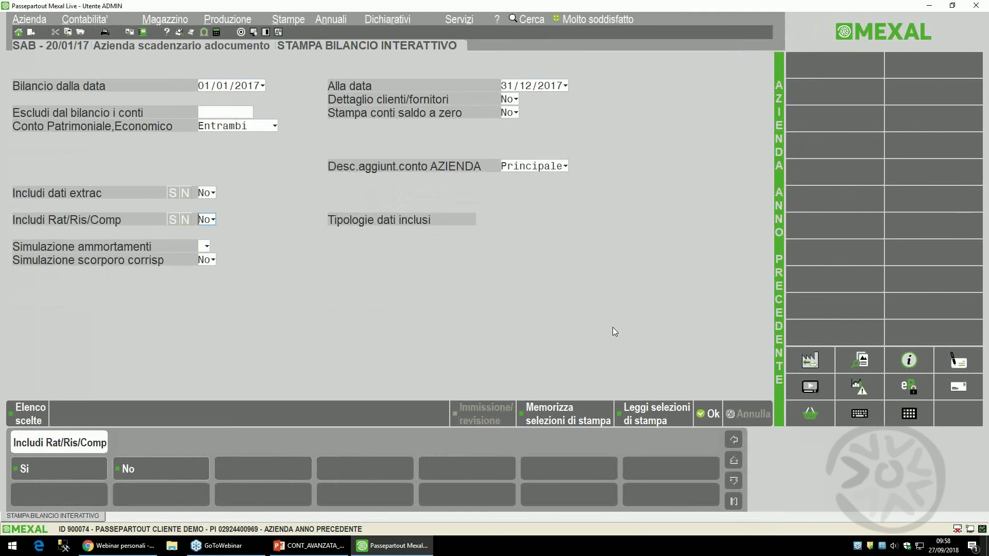
pyautogui.press('s')
pyautogui.press('Return')
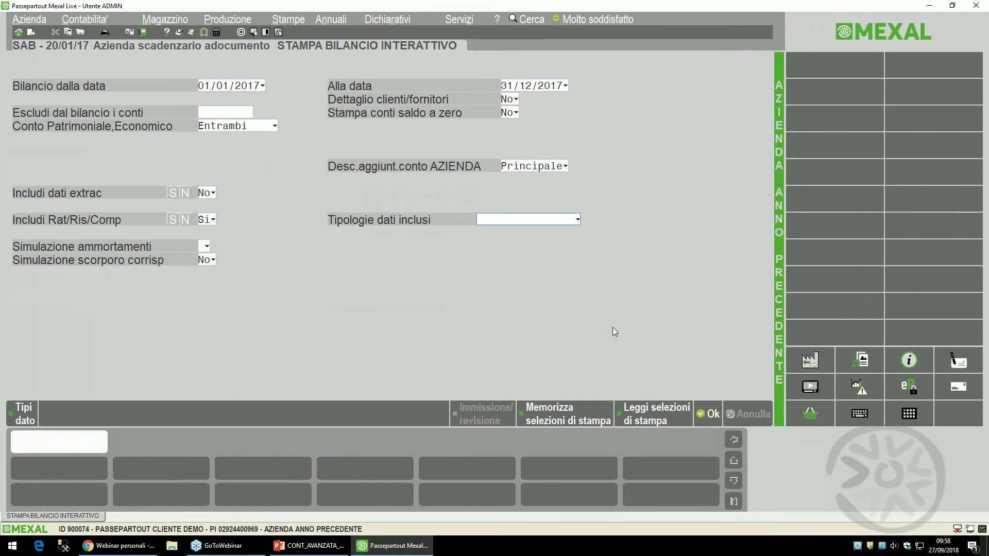
pyautogui.press('Return')
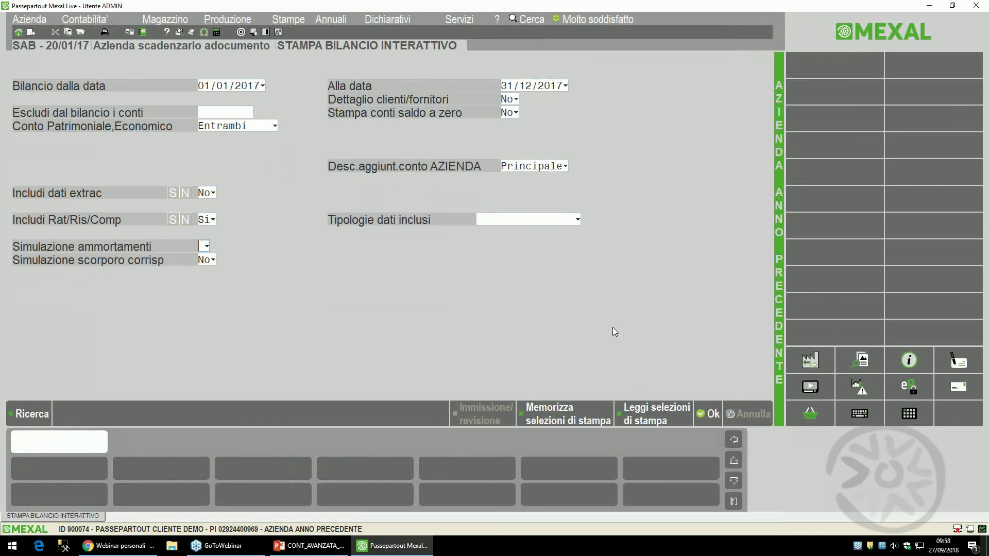
pyautogui.press('F10')
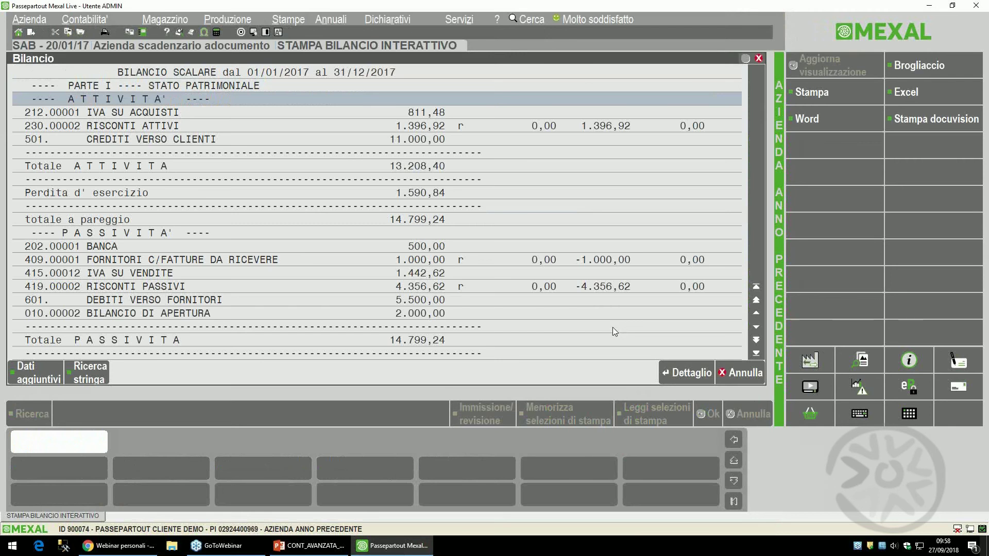
# - List the two risconti entries behind RISCONTI ATTIVI 1.396,92, then exit the interactive balance
pyautogui.press('Down')
pyautogui.press('Down')
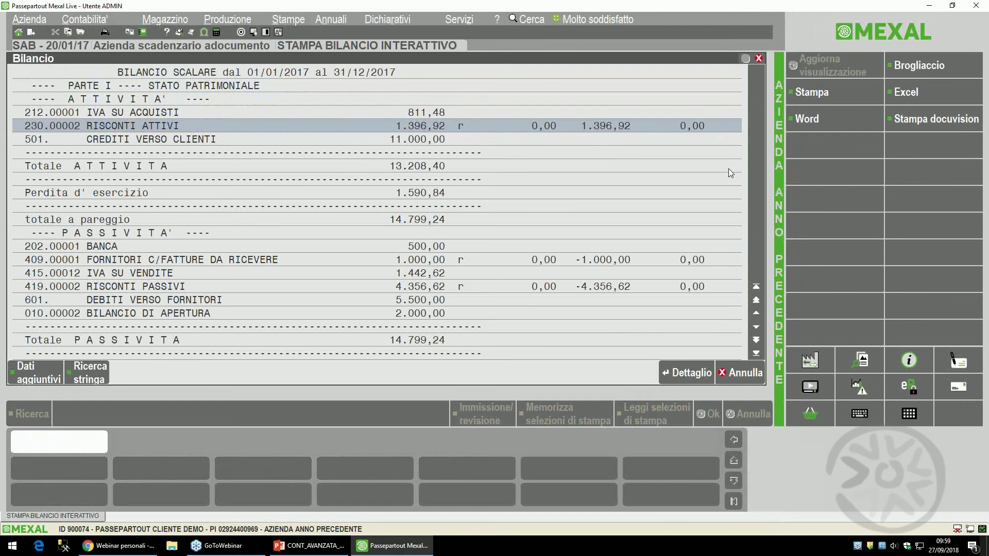
pyautogui.press('Return')
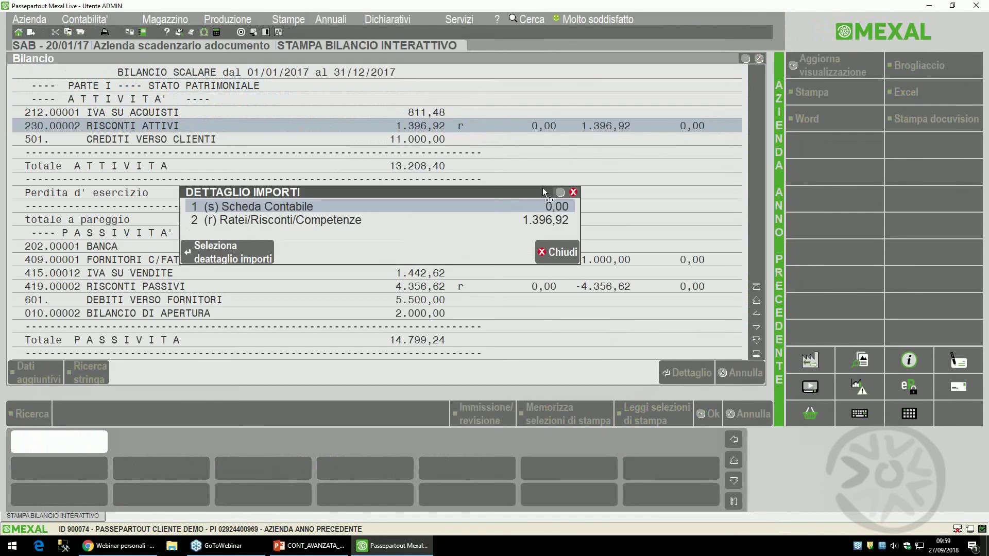
pyautogui.click(468, 222)
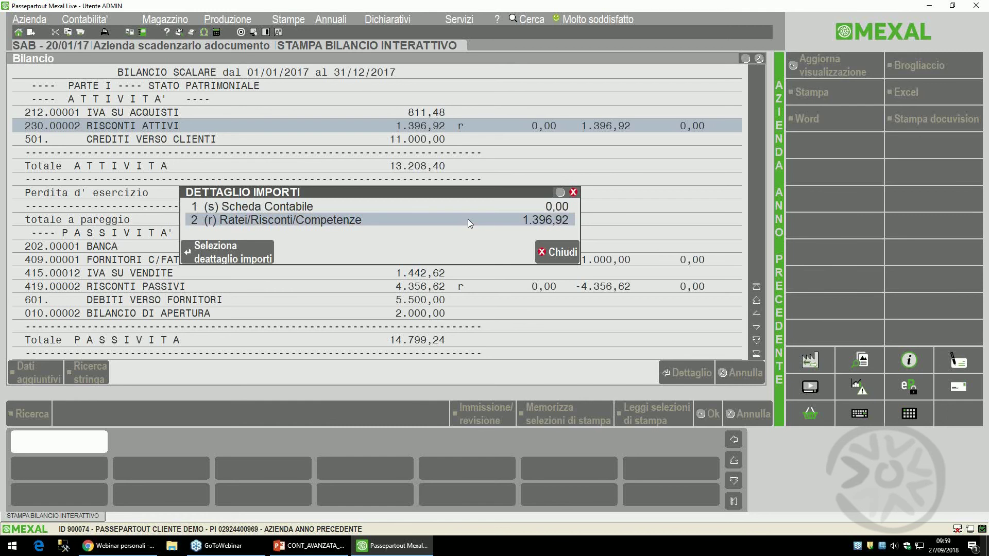
pyautogui.click(467, 220)
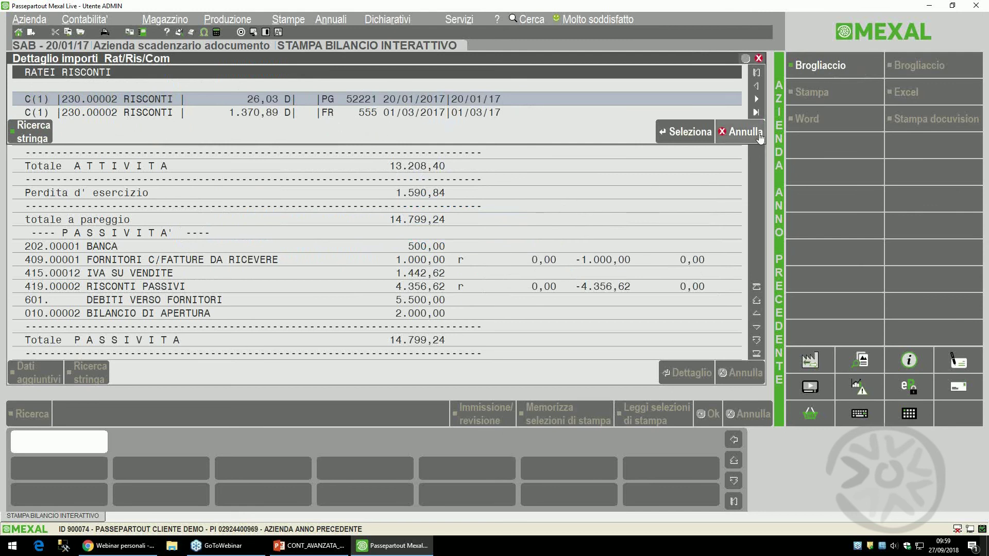
pyautogui.click(741, 132)
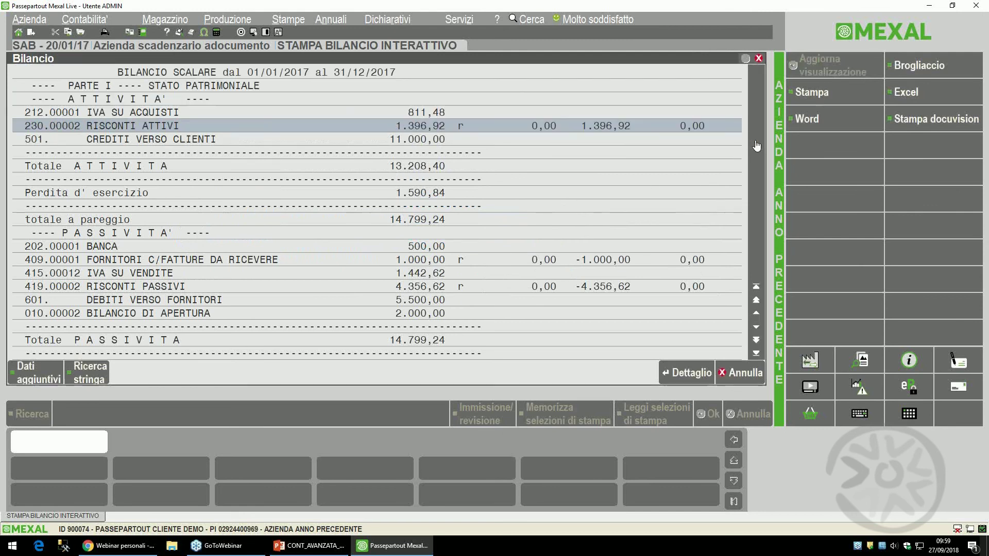
pyautogui.click(751, 379)
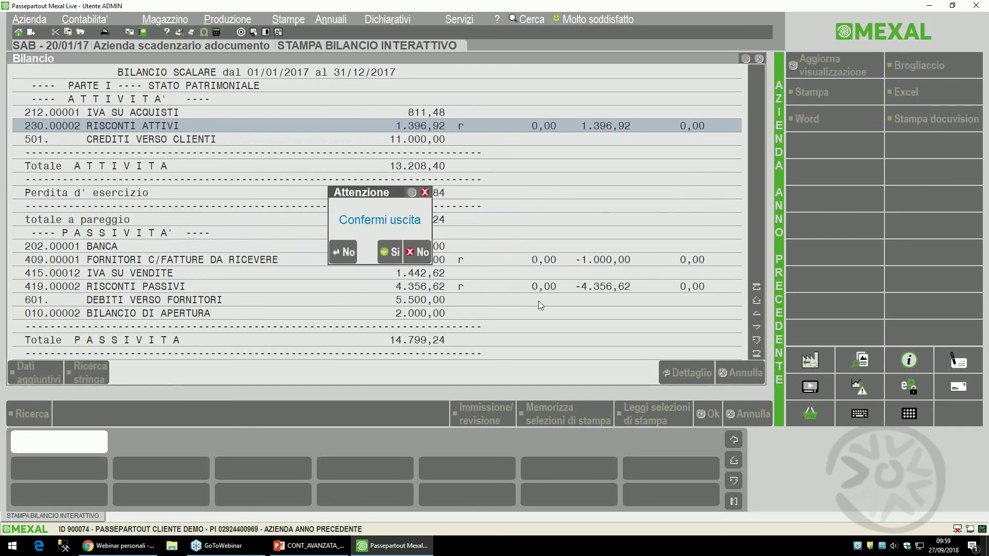
pyautogui.click(392, 257)
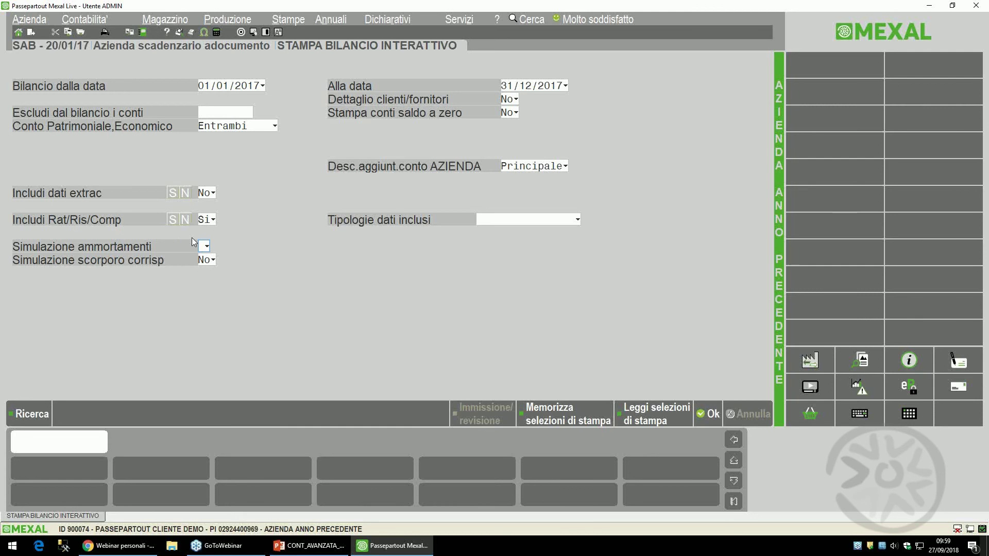
# - Open Contabilità > Ratei/risconti e competenze to show the four entries
pyautogui.hotkey('alt', 's')
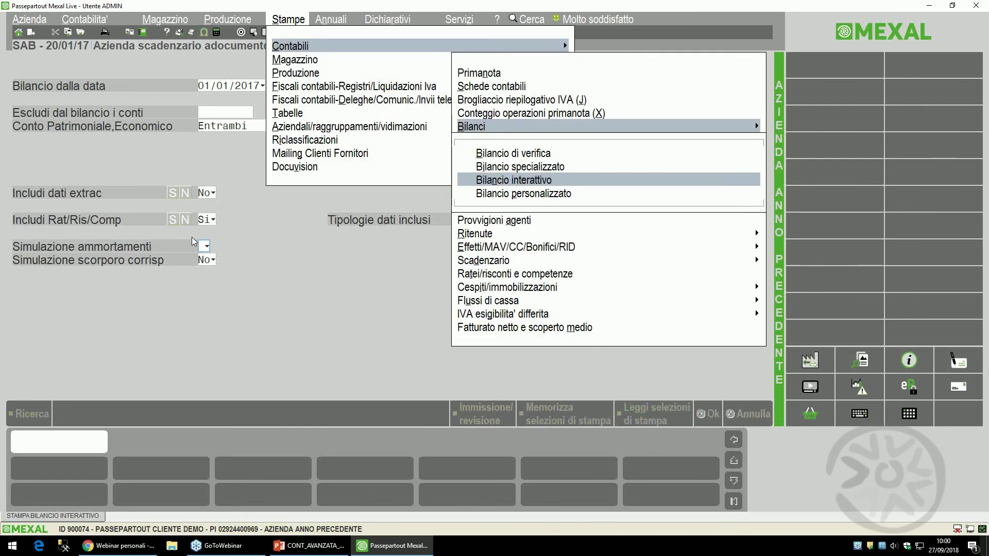
pyautogui.press('Left')
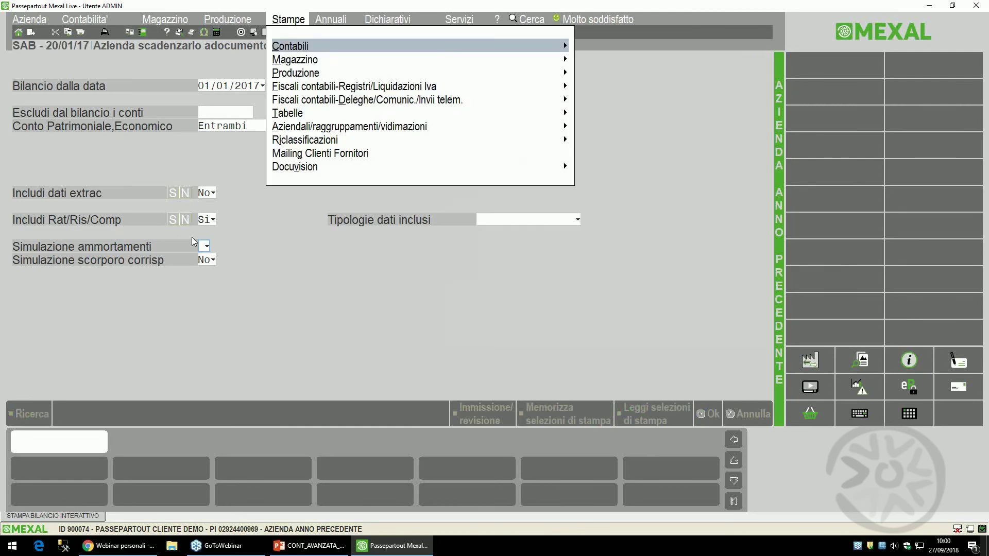
pyautogui.press('Left')
pyautogui.press('Left')
pyautogui.press('Left')
pyautogui.press('Down')
pyautogui.press('Down')
pyautogui.press('Down')
pyautogui.press('Down')
pyautogui.press('Down')
pyautogui.press('Down')
pyautogui.press('Down')
pyautogui.press('Down')
pyautogui.press('Down')
pyautogui.press('Down')
pyautogui.press('Down')
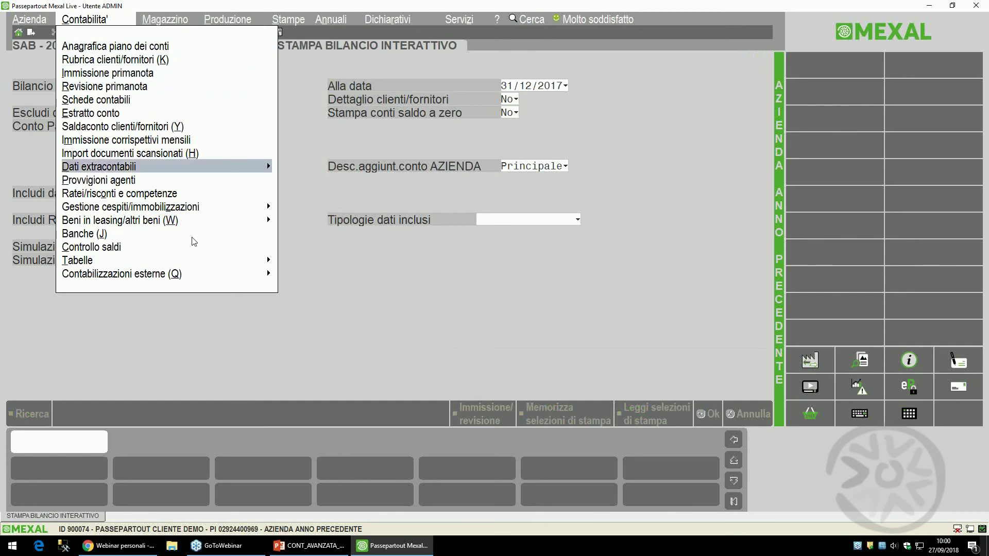
pyautogui.press('Up')
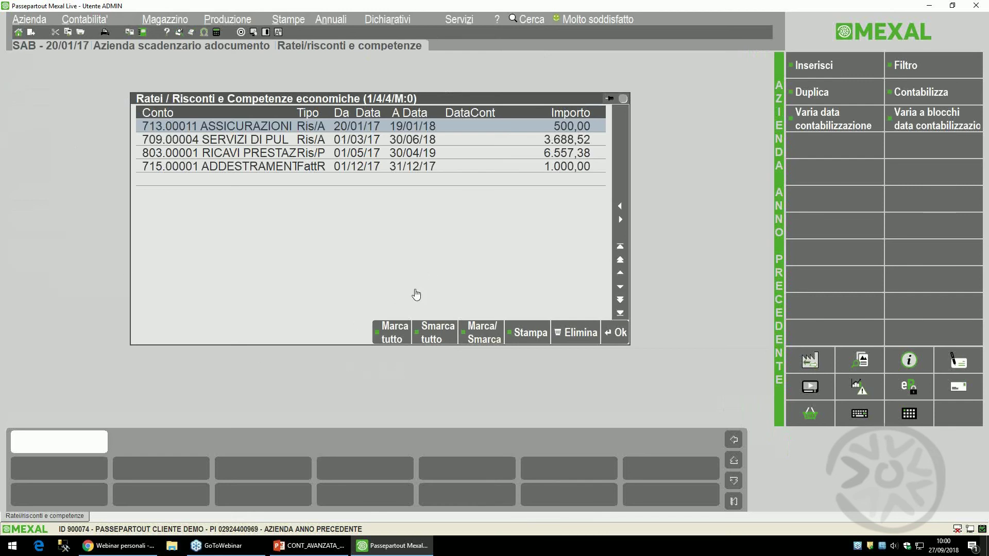
# - Mark all four ratei/risconti entries and bring up the Contabilizza posting window
pyautogui.click(489, 341)
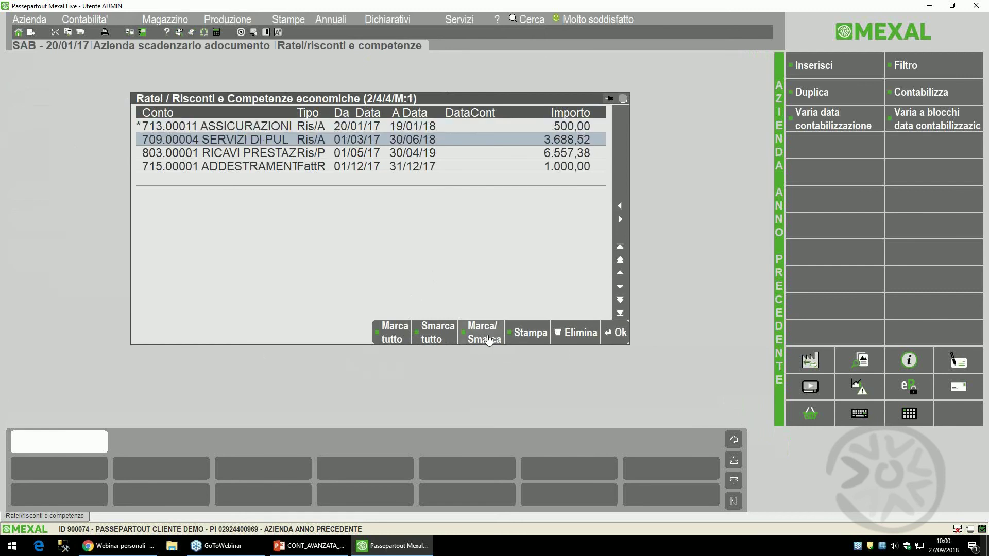
pyautogui.click(489, 341)
pyautogui.click(489, 340)
pyautogui.click(489, 341)
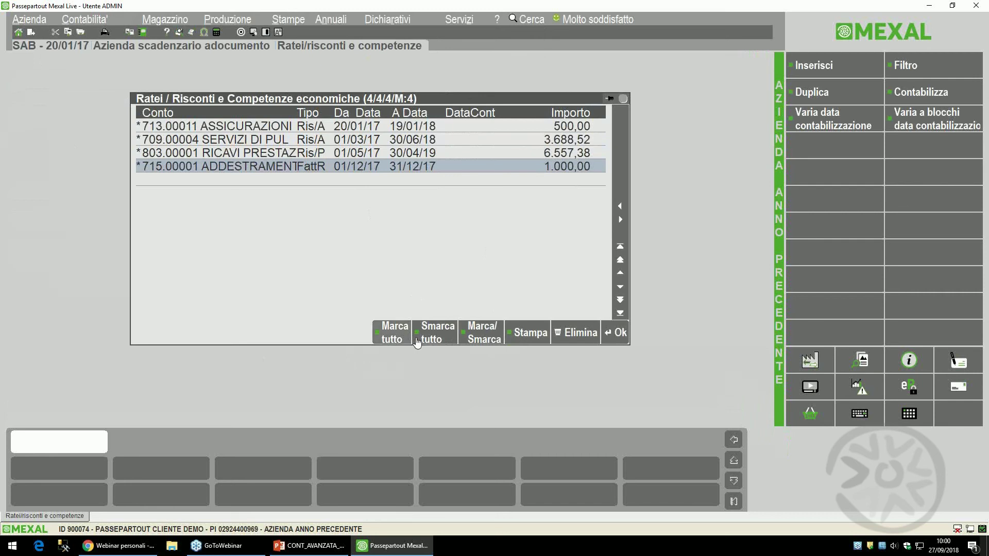
pyautogui.click(443, 335)
pyautogui.click(384, 337)
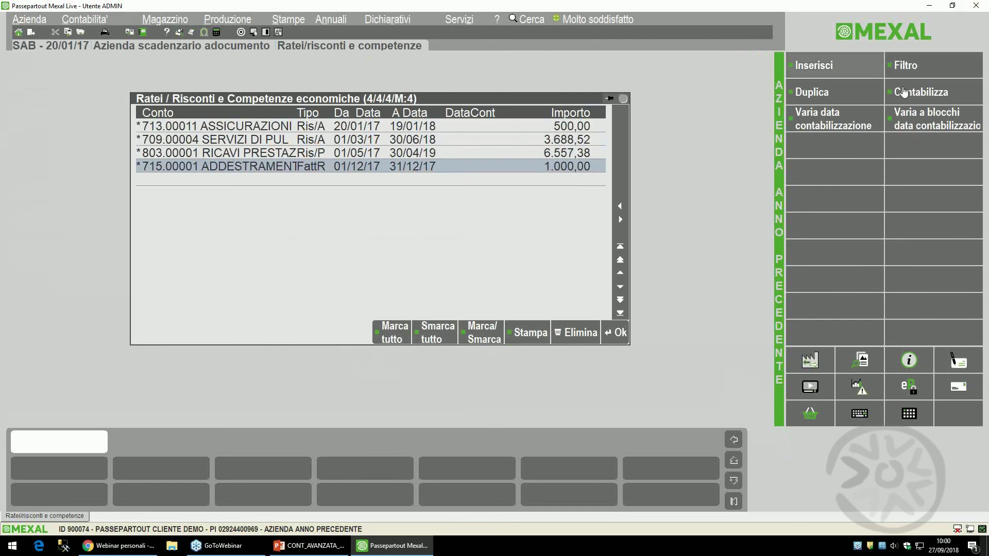
pyautogui.click(937, 93)
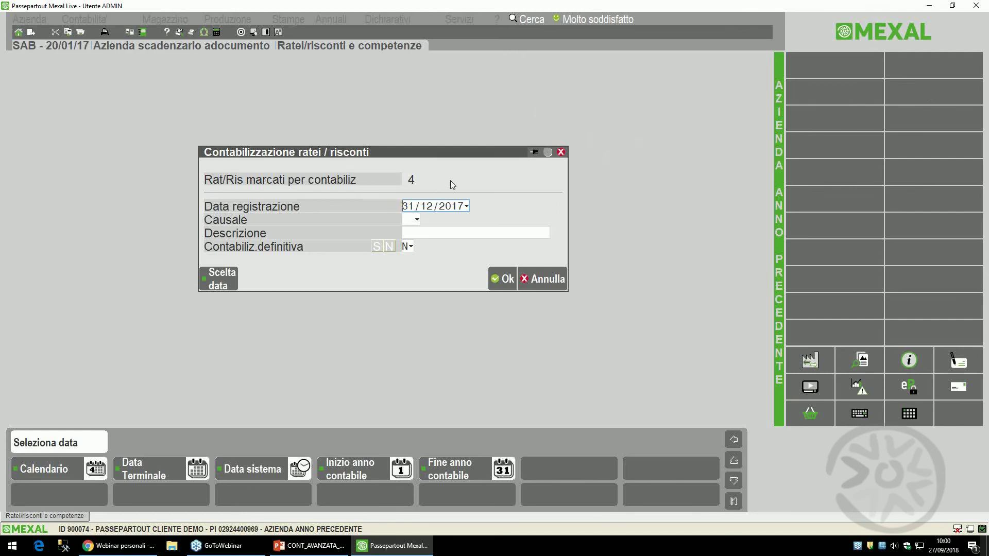
# - Trial-post on 31/12/2017 with causale GR and description 'SCRITTURE RETTIFICA 2017', printing to screen
pyautogui.press('Return')
pyautogui.write('GR')
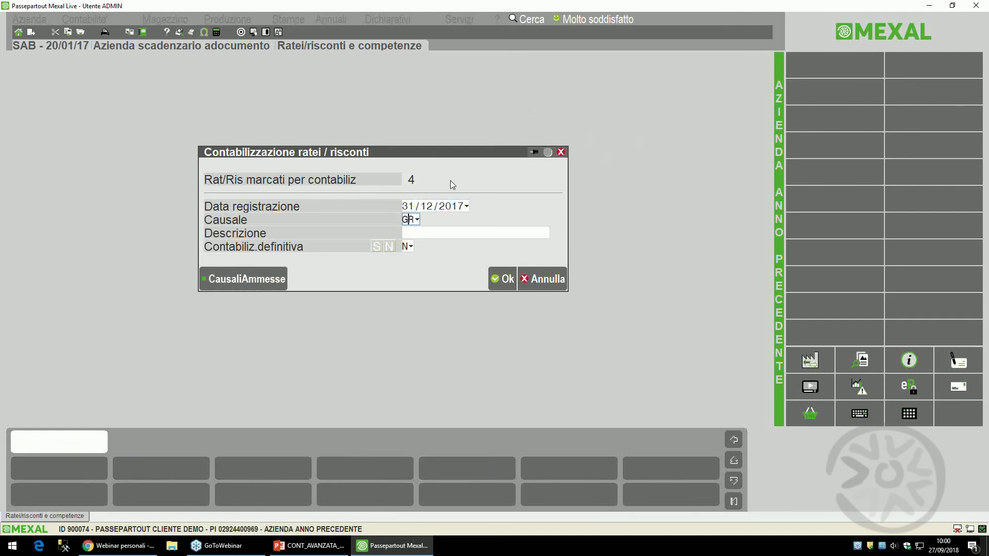
pyautogui.press('Return')
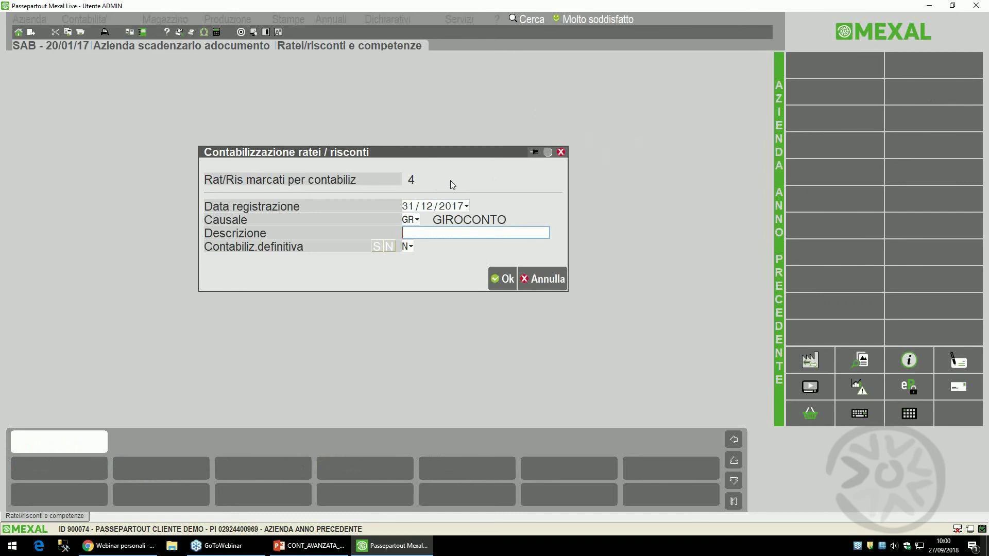
pyautogui.write('SCR')
pyautogui.press('BackSpace')
pyautogui.write('RITTURE RETTIFICA')
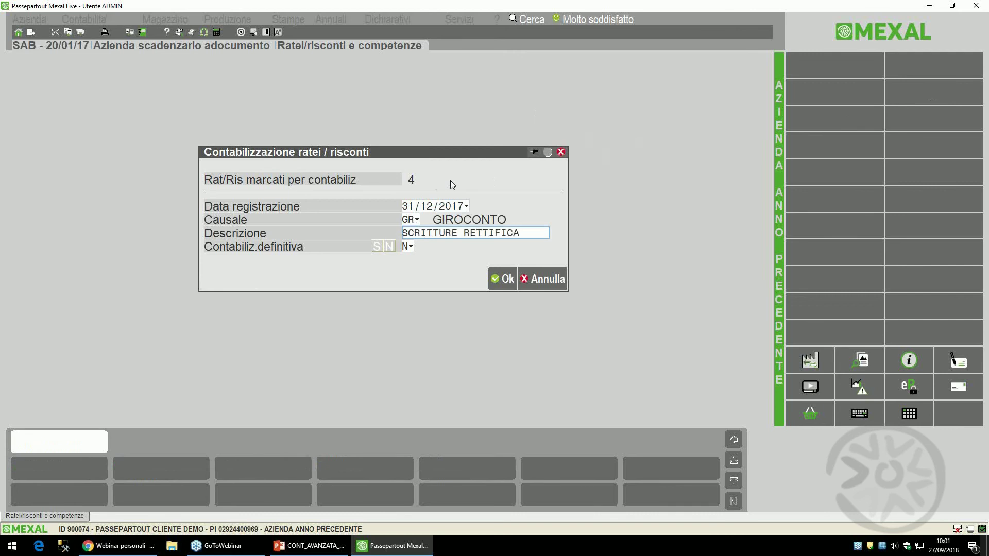
pyautogui.write(' 2017')
pyautogui.click(502, 288)
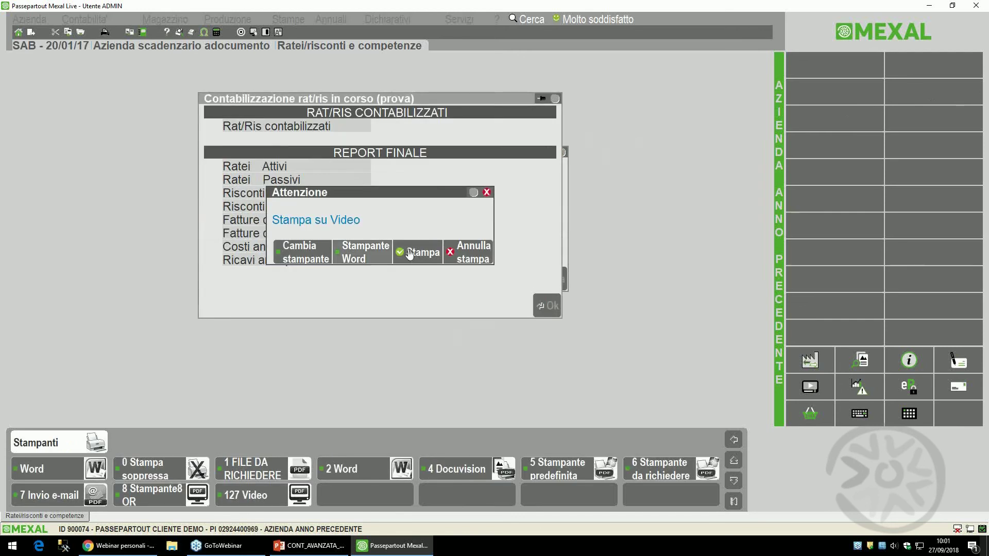
pyautogui.click(424, 246)
pyautogui.press('Return')
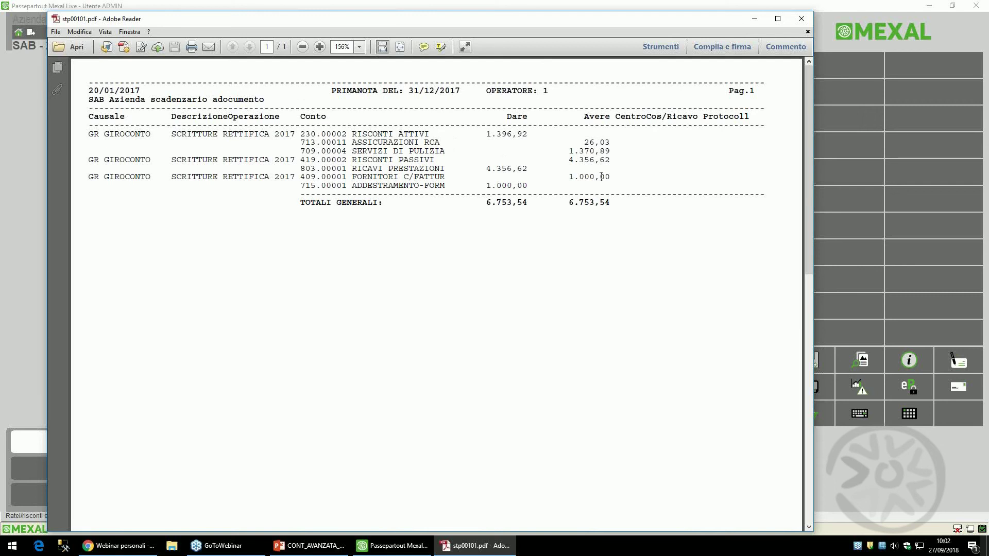
# - Close the trial posting report and leave Contabilizza without posting anything definitively
pyautogui.click(801, 19)
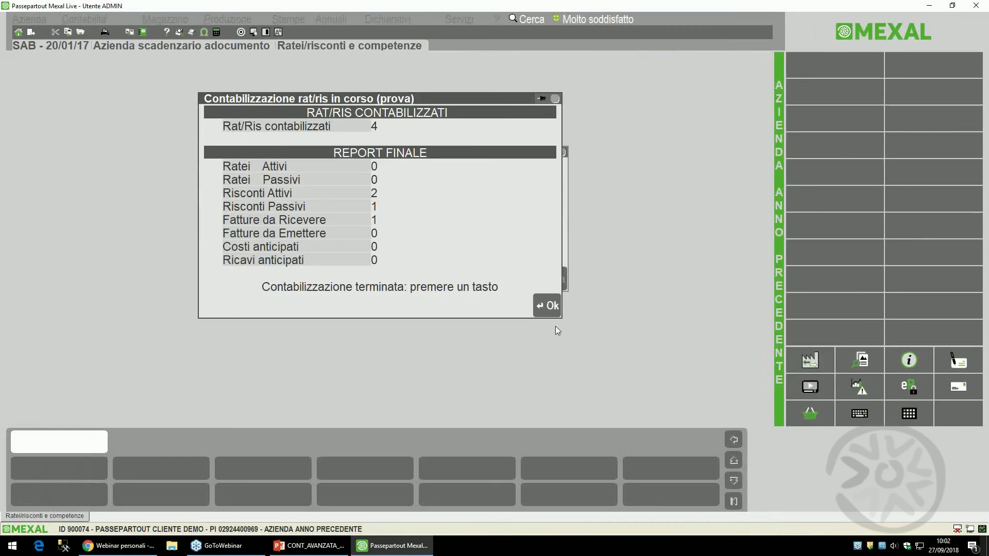
pyautogui.click(536, 306)
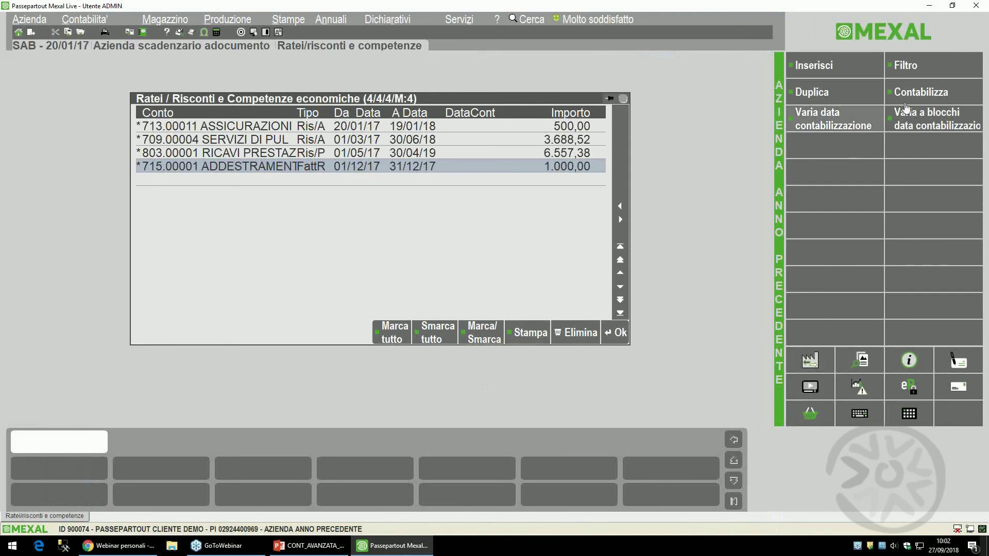
pyautogui.click(936, 91)
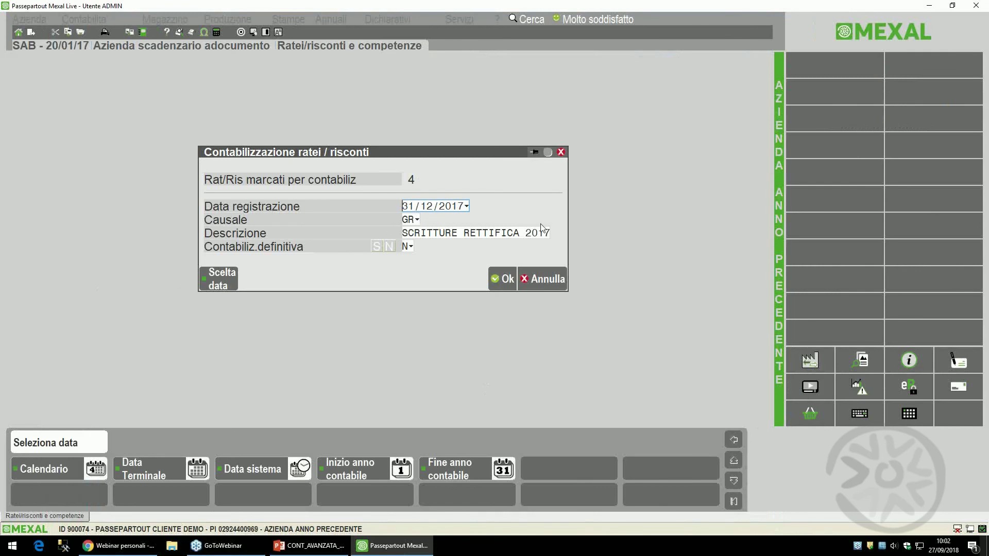
pyautogui.click(541, 279)
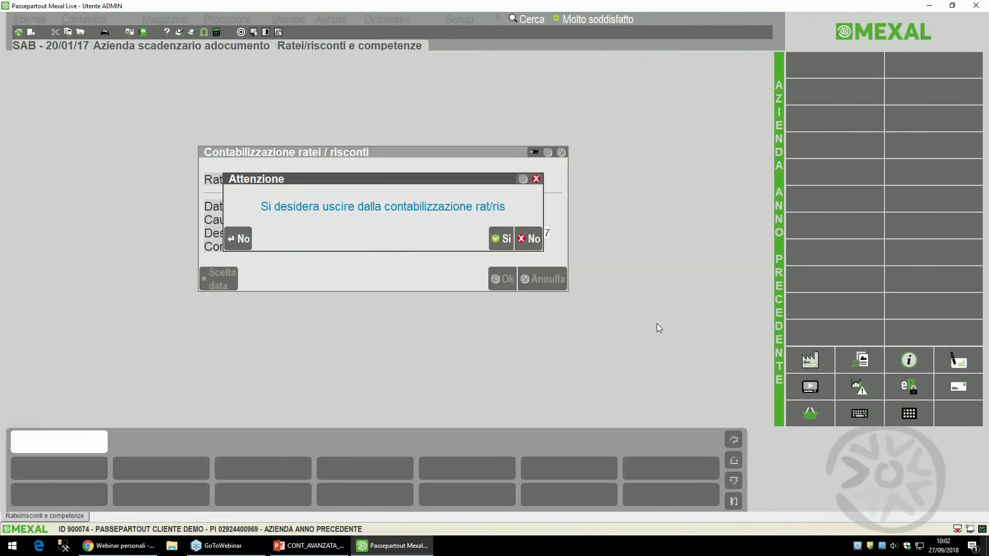
pyautogui.click(501, 236)
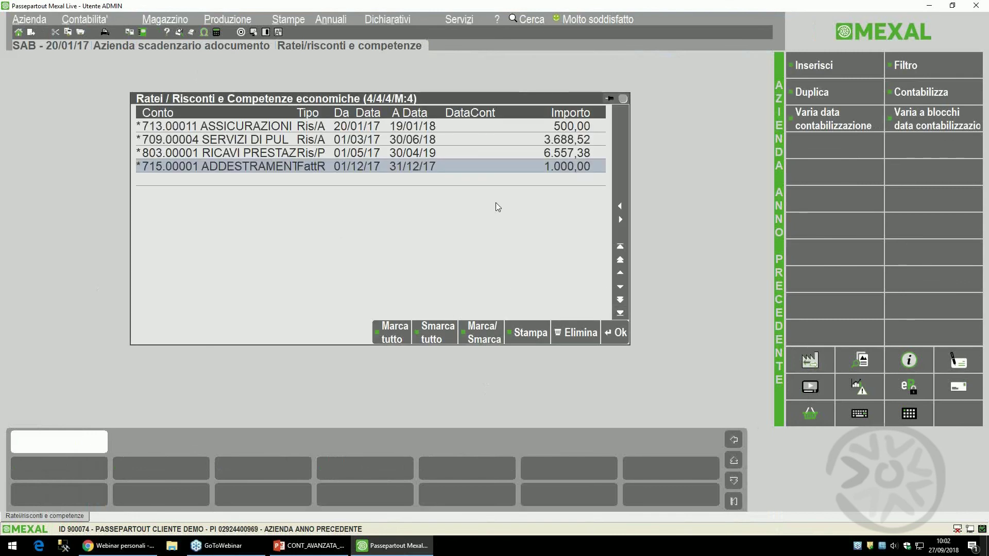
# - Unmark all four ratei/risconti entries and discard a blank new entry
pyautogui.click(432, 333)
pyautogui.click(817, 68)
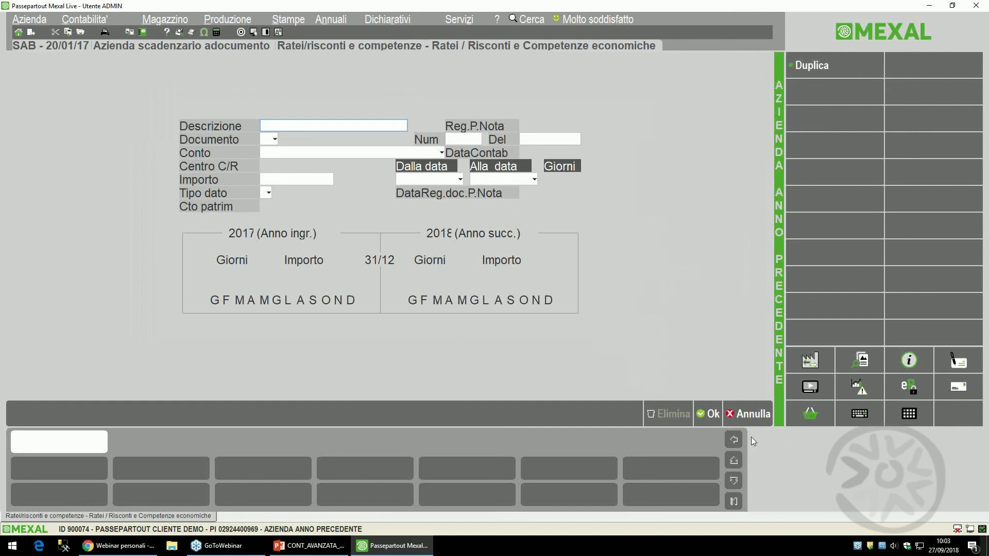
pyautogui.click(747, 417)
pyautogui.click(533, 240)
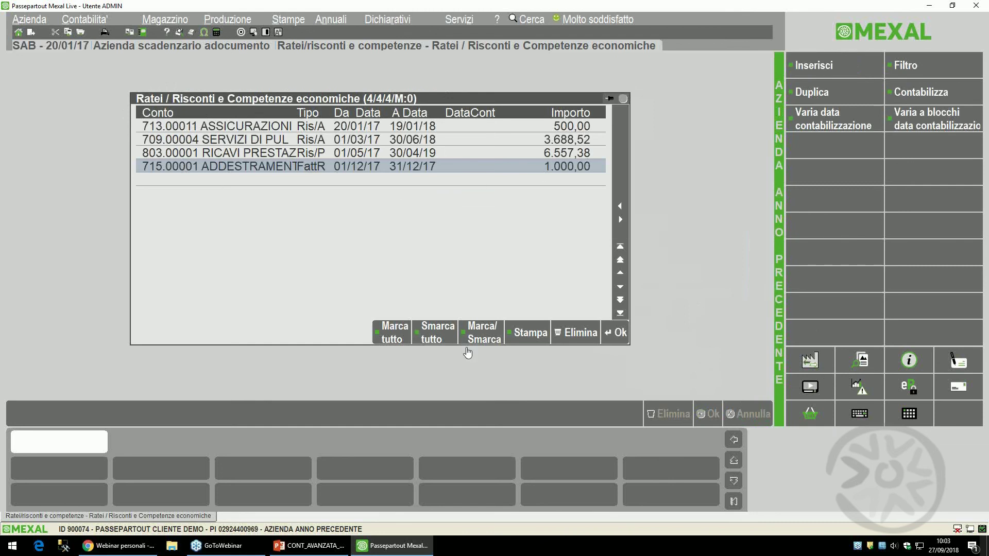
# - Duplicate the 713.00011 ASSICURAZIONI risconto as a 20/01/18–19/01/19 row of 500,00
pyautogui.click(421, 139)
pyautogui.press('Up')
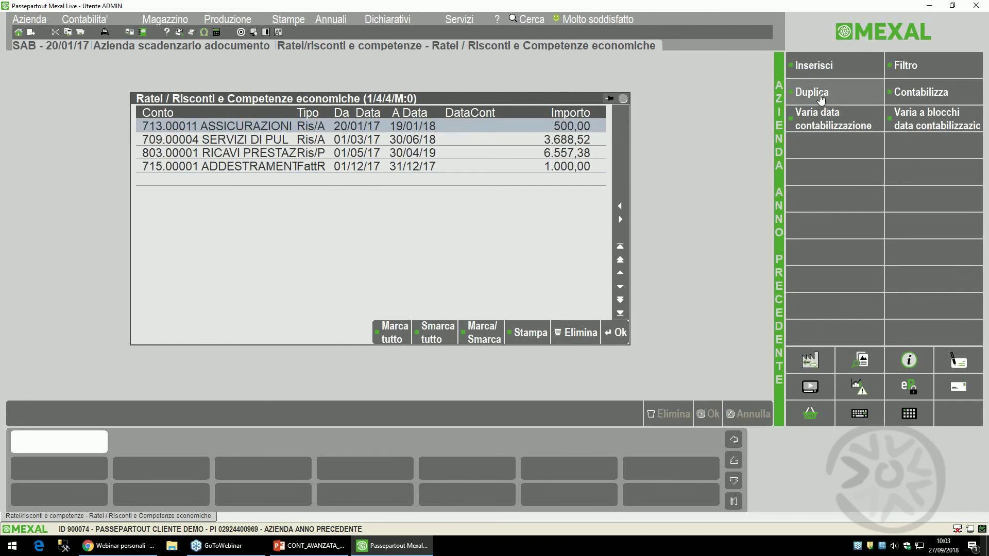
pyautogui.click(816, 93)
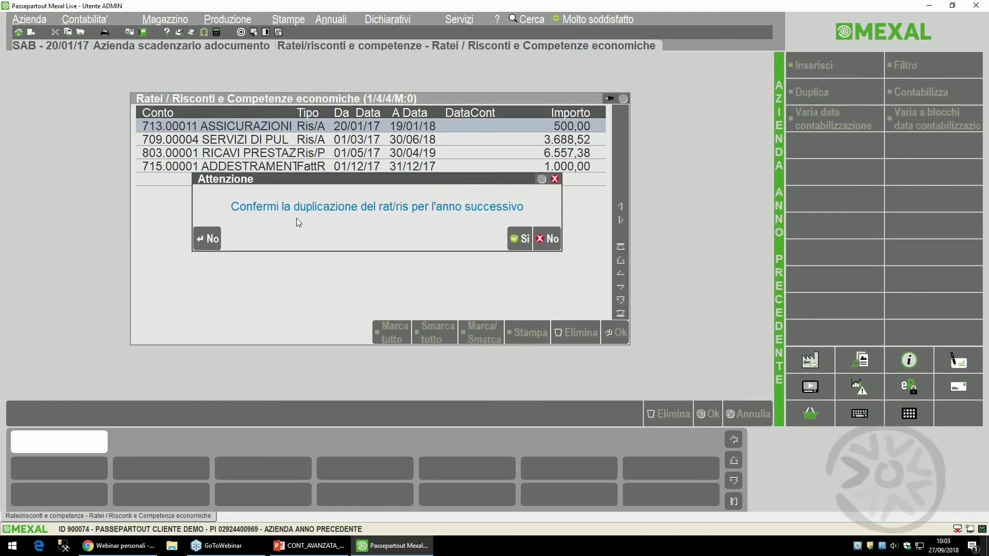
pyautogui.click(519, 238)
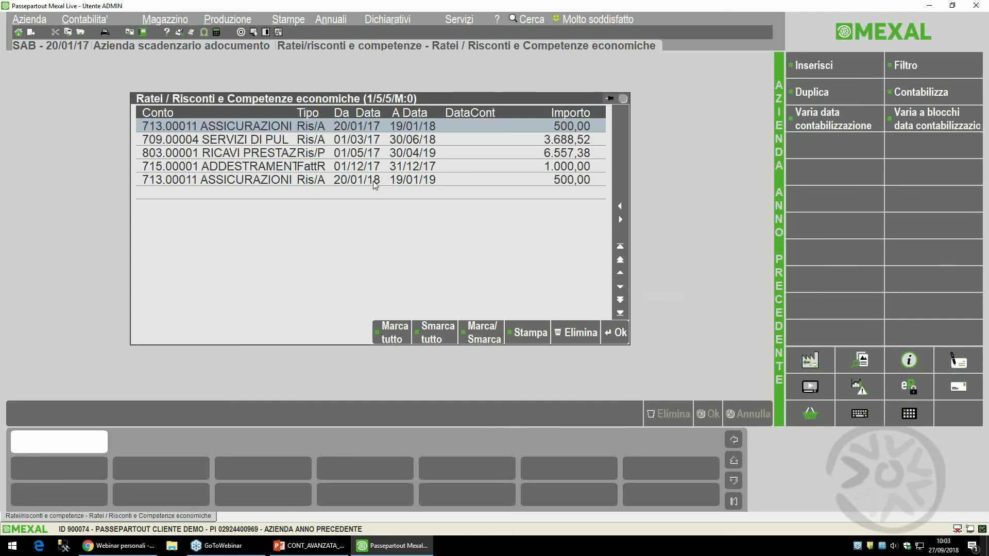
# - Change the duplicated insurance risconto amount from 500,00 to 520,00 and save it
pyautogui.doubleClick(375, 180)
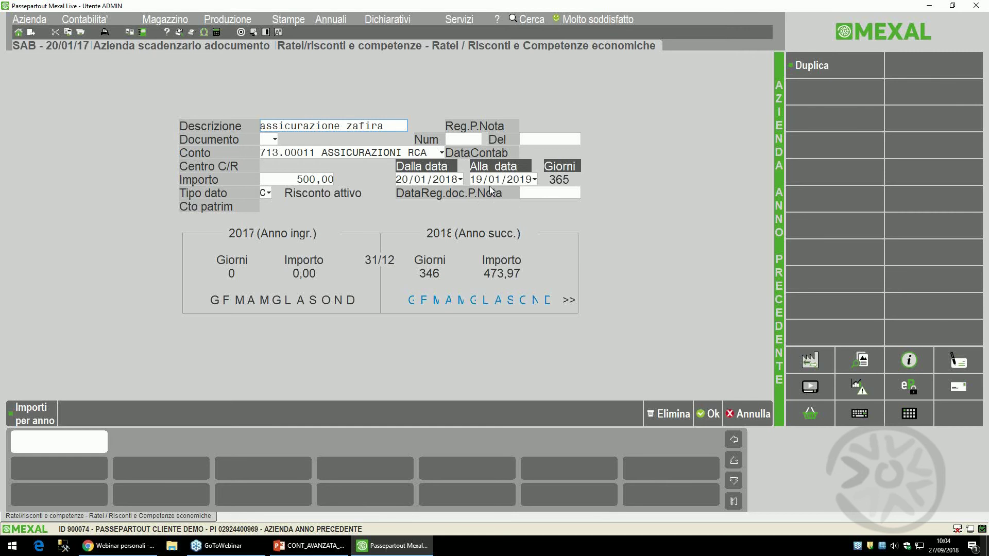
pyautogui.press('Return')
pyautogui.press('Return')
pyautogui.press('Return')
pyautogui.press('Return')
pyautogui.press('Return')
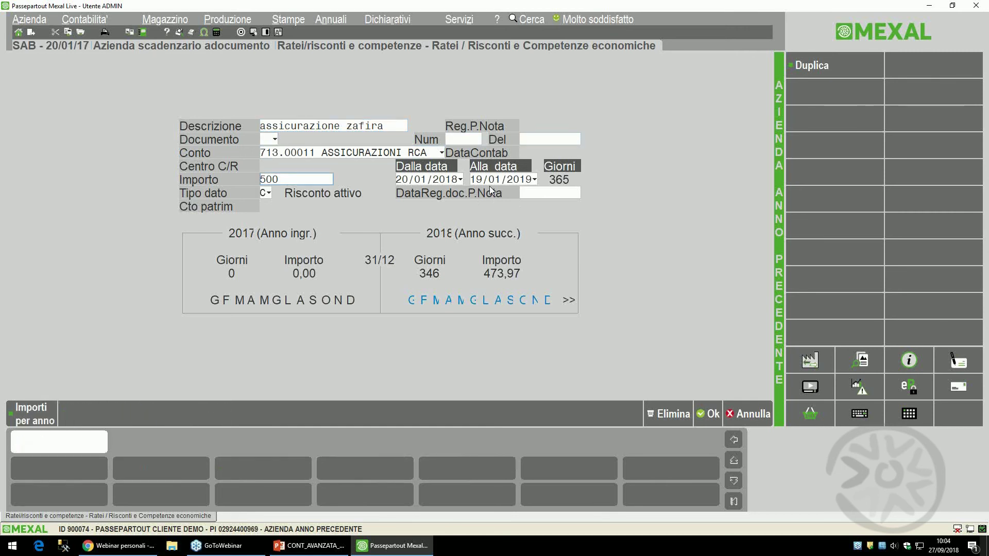
pyautogui.press('BackSpace')
pyautogui.press('BackSpace')
pyautogui.write('20')
pyautogui.press('Return')
pyautogui.press('F10')
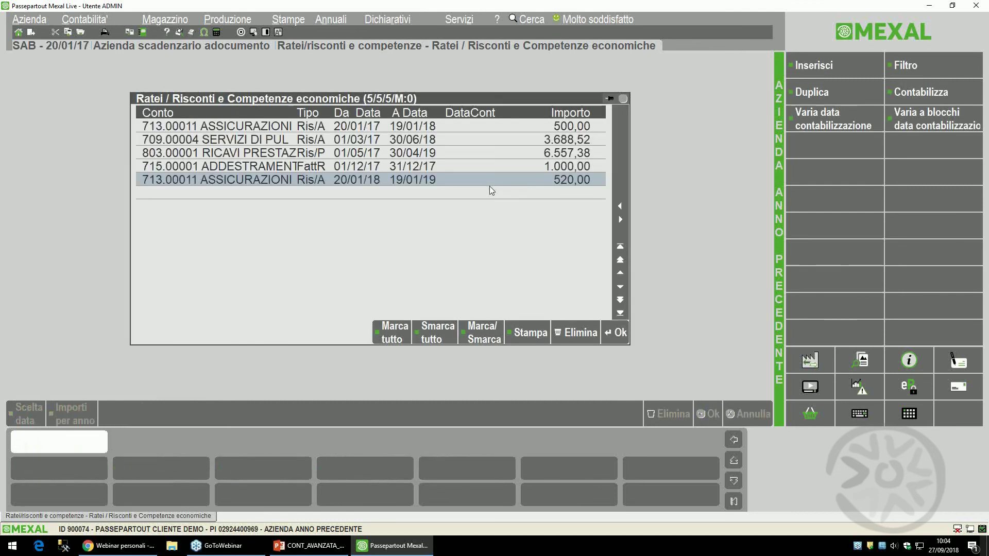
# - Reopen the company in the 2018 working year, dated 20/01/18
pyautogui.hotkey('alt', 'c')
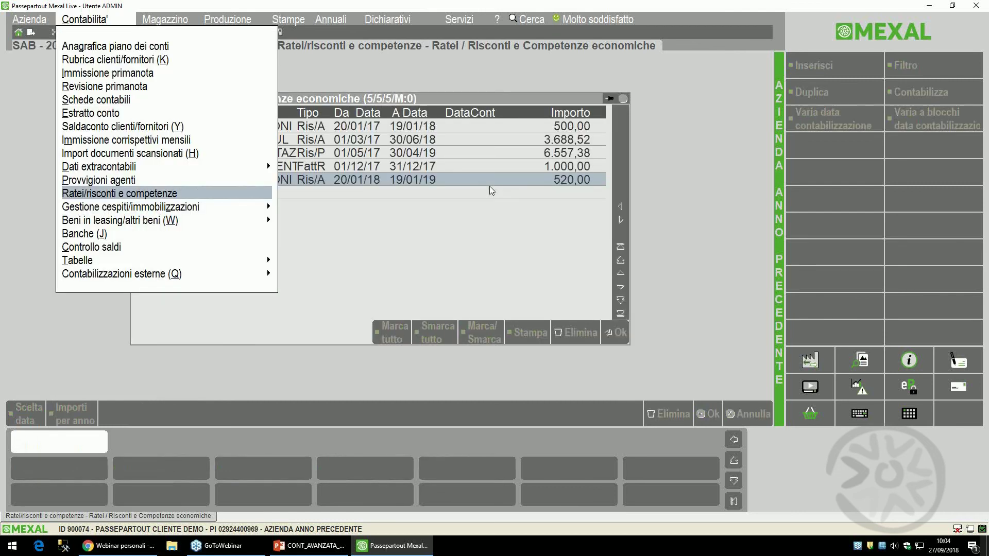
pyautogui.press('Escape')
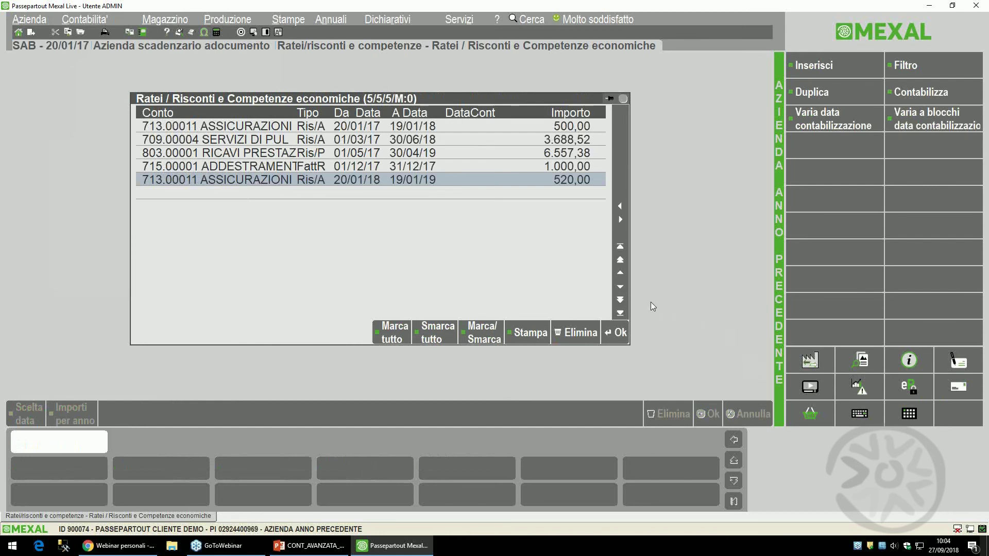
pyautogui.hotkey('alt', 'c')
pyautogui.press('Left')
pyautogui.press('Return')
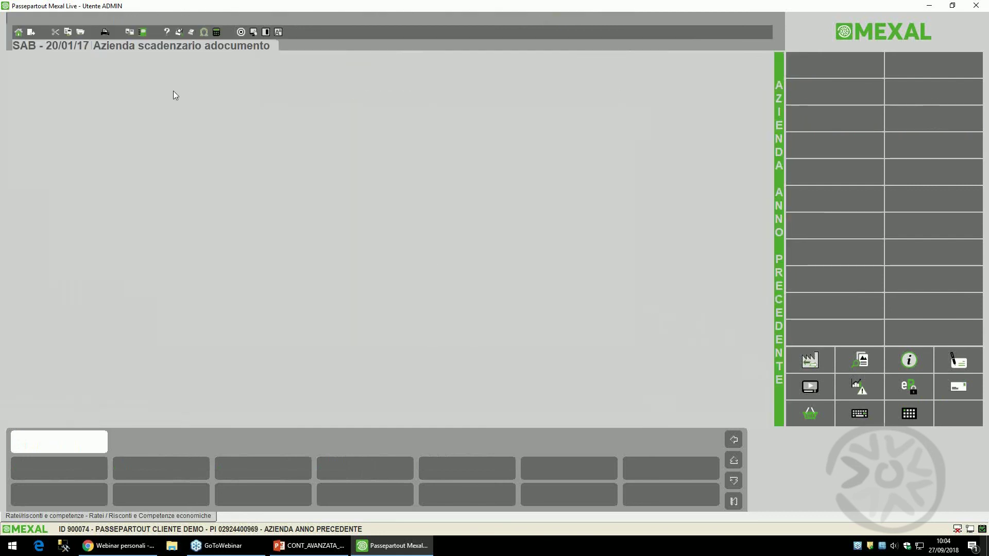
pyautogui.click(336, 72)
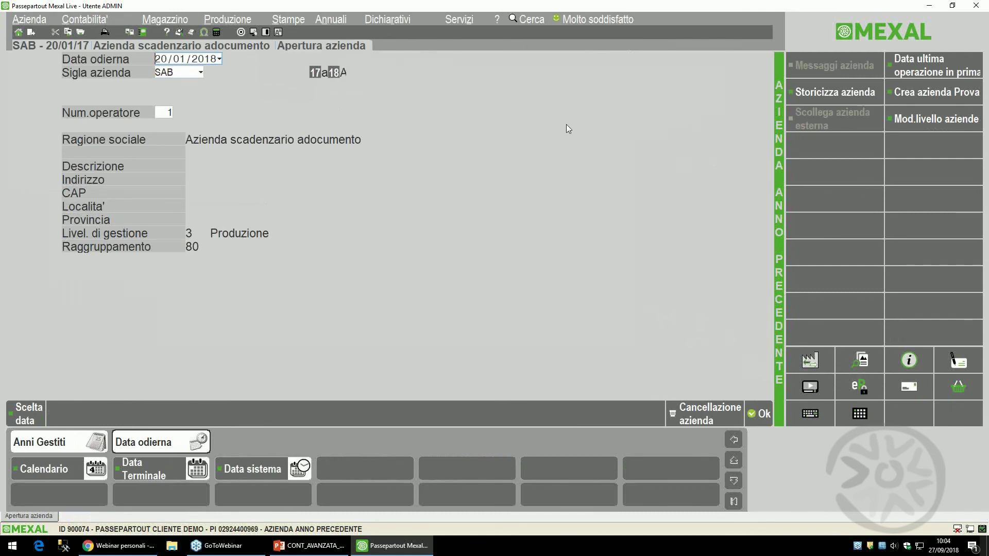
pyautogui.press('F10')
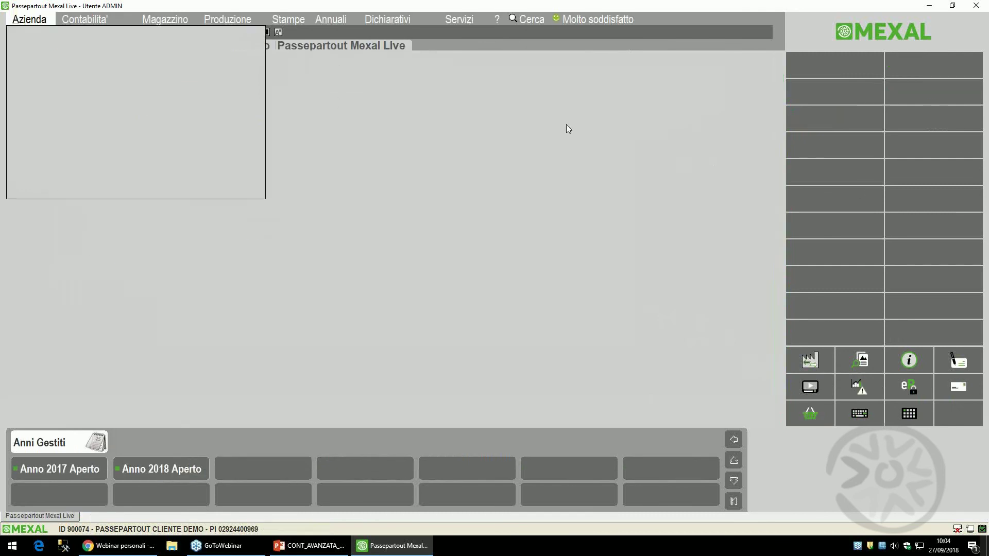
# - Open Immissione primanota from the accounting menu
pyautogui.press('Right')
pyautogui.press('Down')
pyautogui.press('Down')
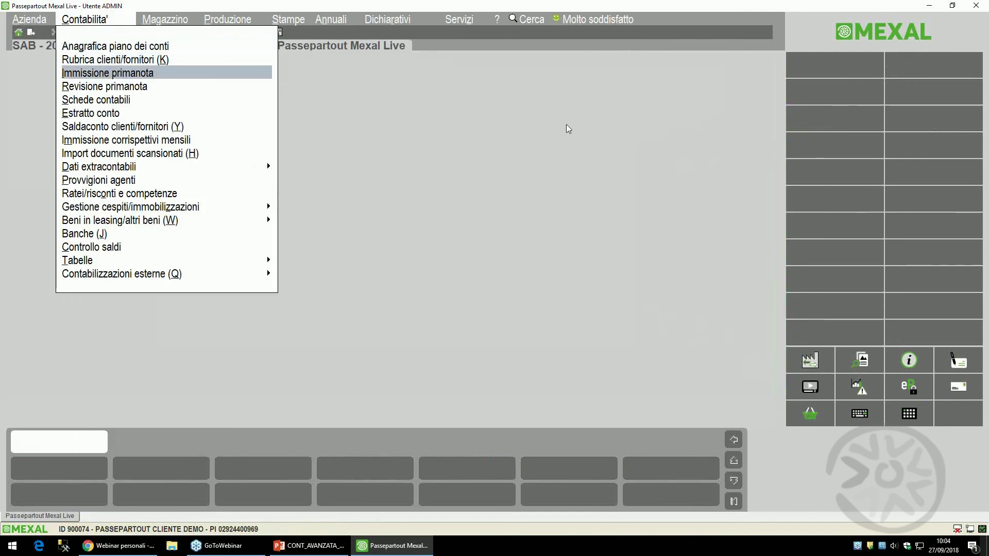
pyautogui.press('Return')
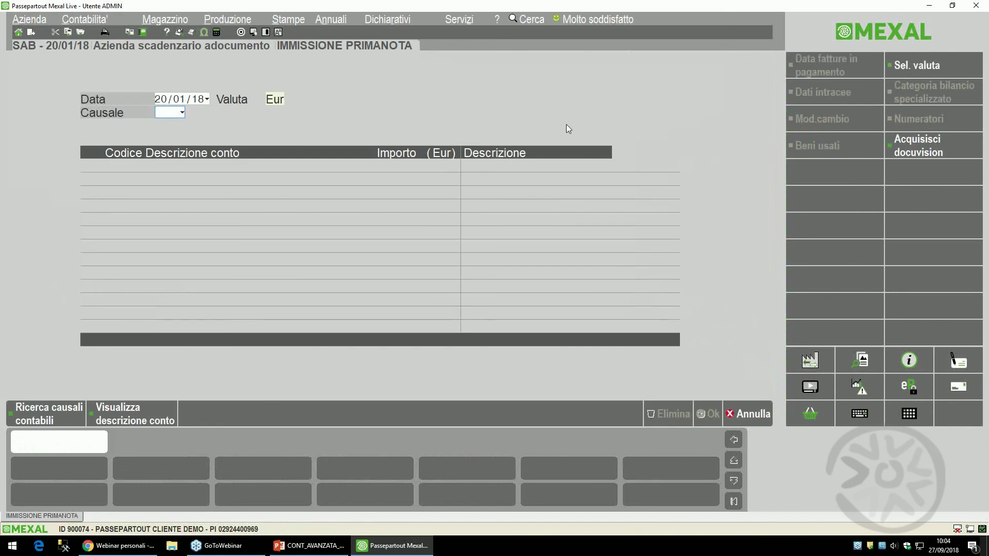
# - Start a PG payment 'ASSICURAZIONE ZAFIRA', number 7778, dated 20/01/18
pyautogui.write('PG')
pyautogui.press('Return')
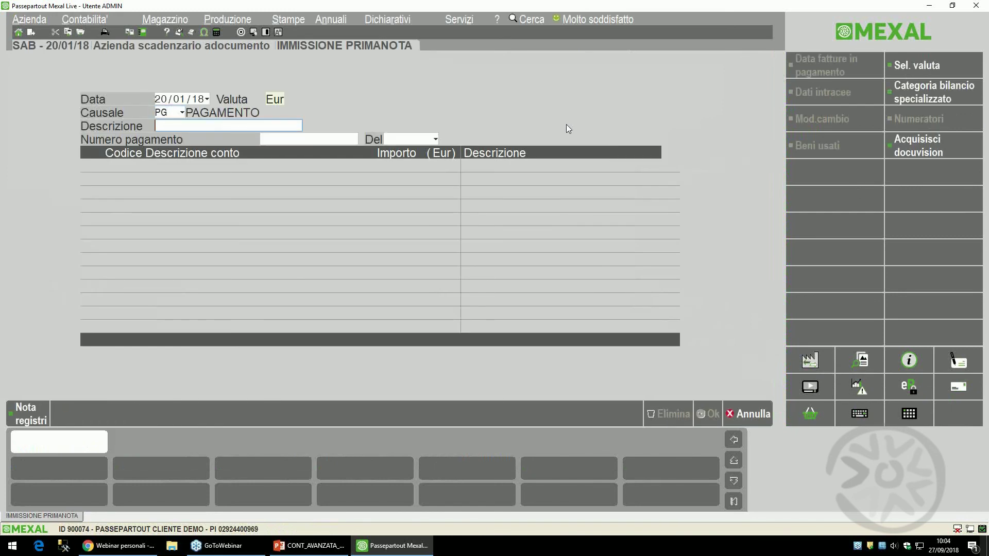
pyautogui.write('ASSICURAZIONE ZAF')
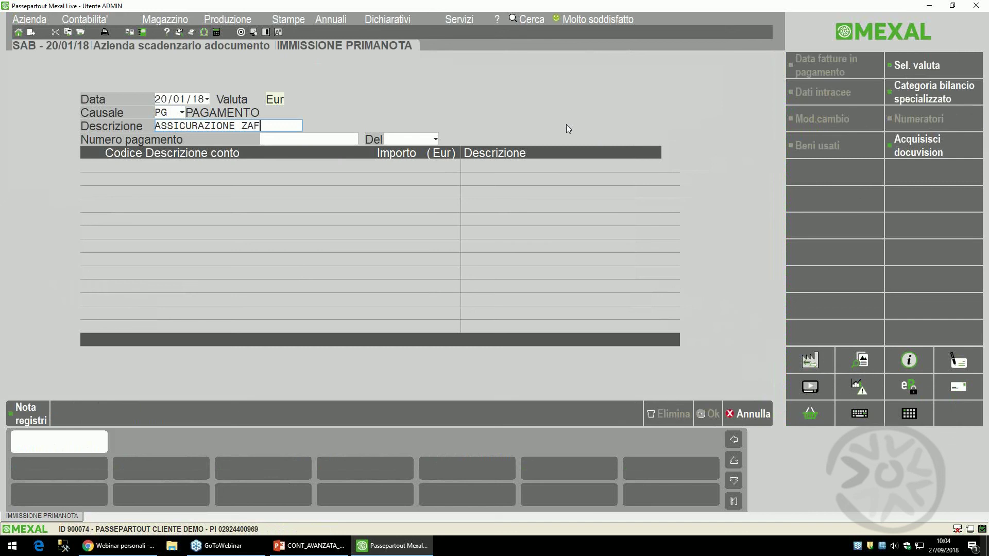
pyautogui.write('IRA')
pyautogui.press('Return')
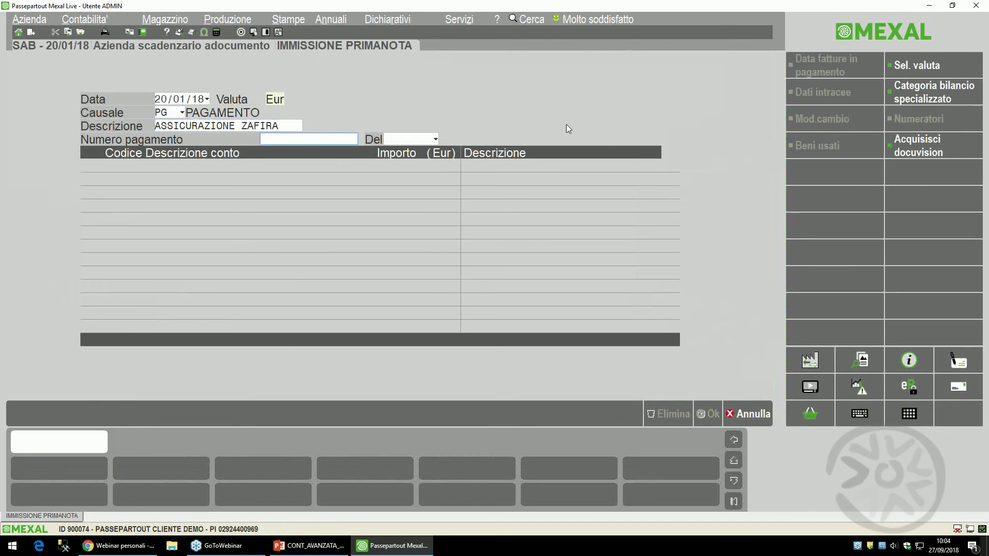
pyautogui.write('7778')
pyautogui.press('Return')
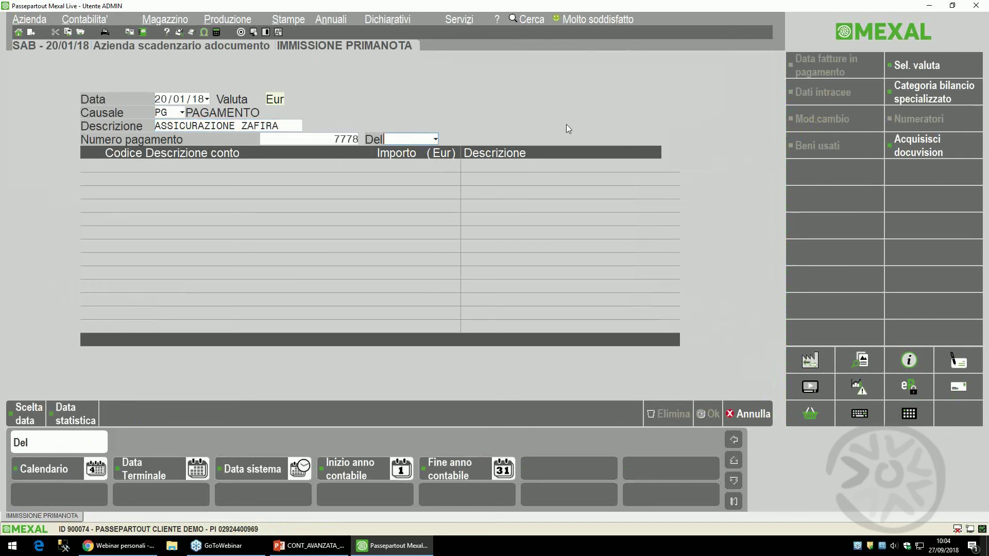
pyautogui.write('2001')
pyautogui.press('Return')
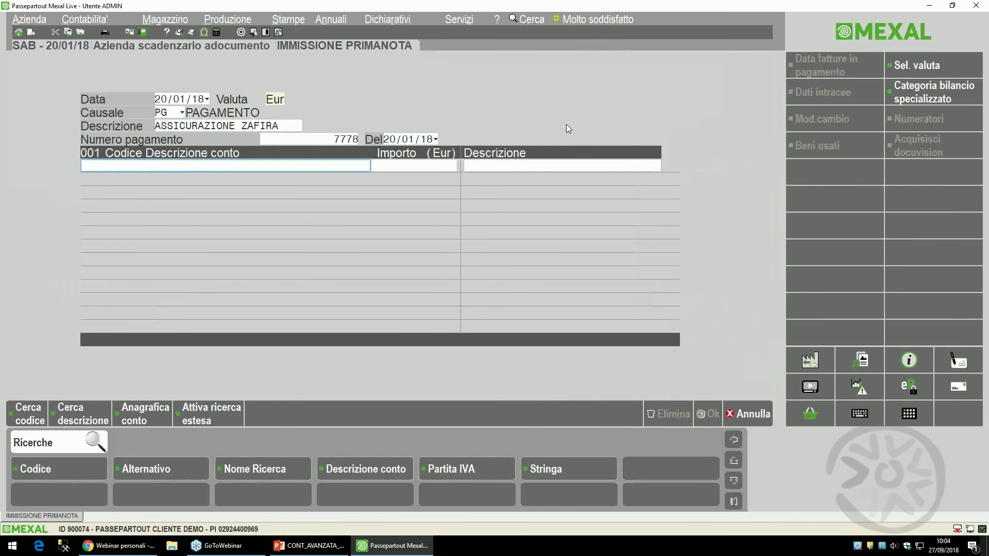
# - Debit 520,00 to 713.00011 ASSICURAZIONI RCA and show the ratei/risconti list
pyautogui.write('R0322')
pyautogui.press('Return')
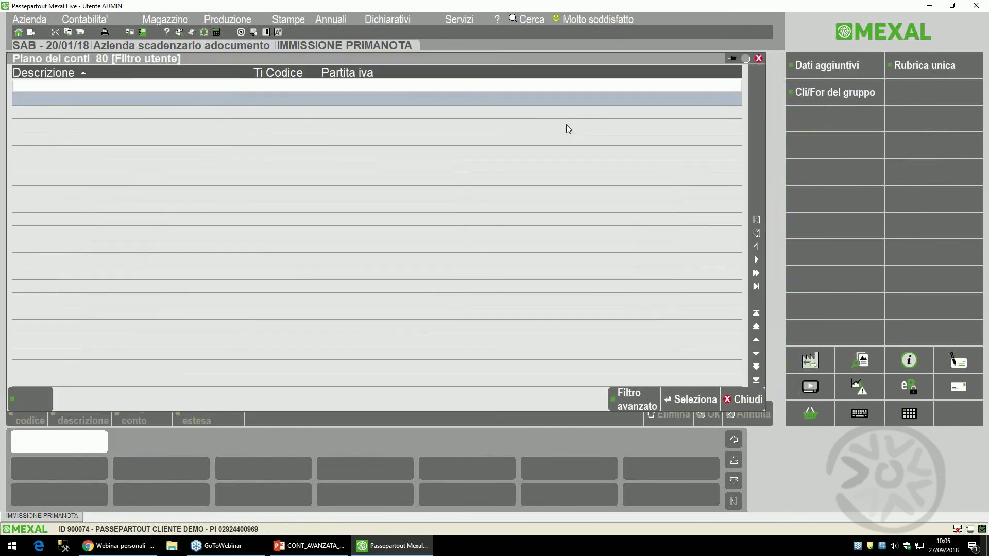
pyautogui.press('Down')
pyautogui.press('Down')
pyautogui.press('Down')
pyautogui.press('Down')
pyautogui.press('Down')
pyautogui.press('Down')
pyautogui.press('Down')
pyautogui.press('Down')
pyautogui.press('Down')
pyautogui.press('Down')
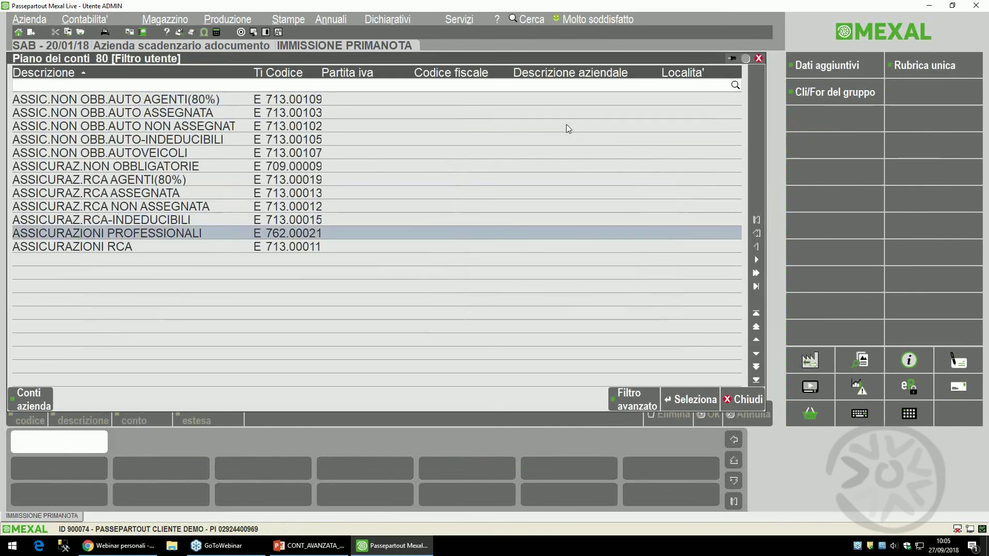
pyautogui.press('Down')
pyautogui.press('Return')
pyautogui.write('52')
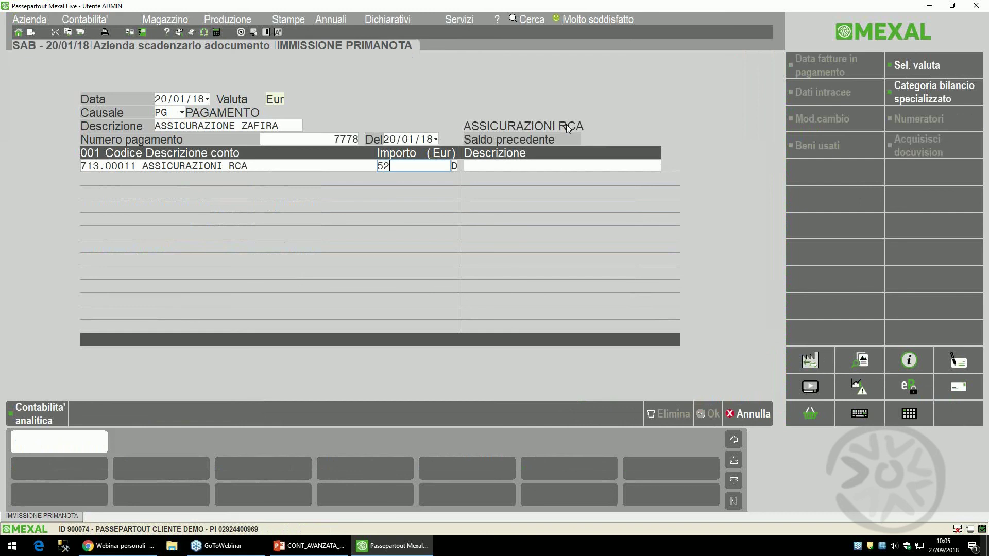
pyautogui.write('0')
pyautogui.press('Return')
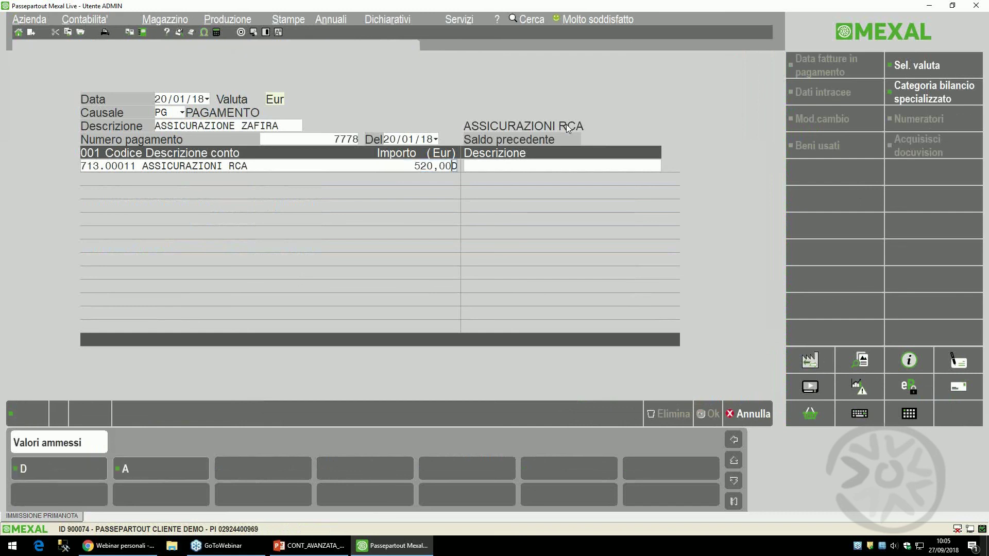
pyautogui.press('Return')
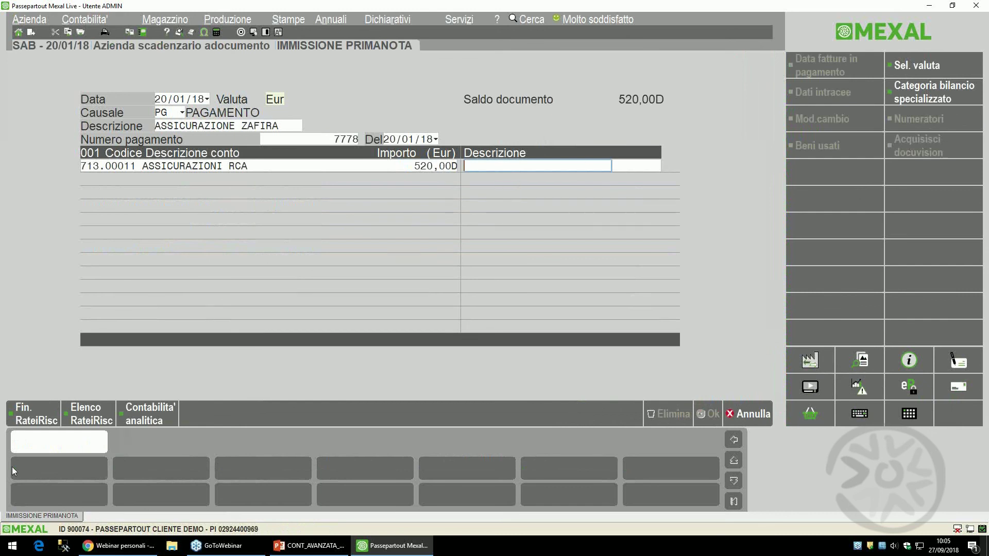
pyautogui.click(97, 412)
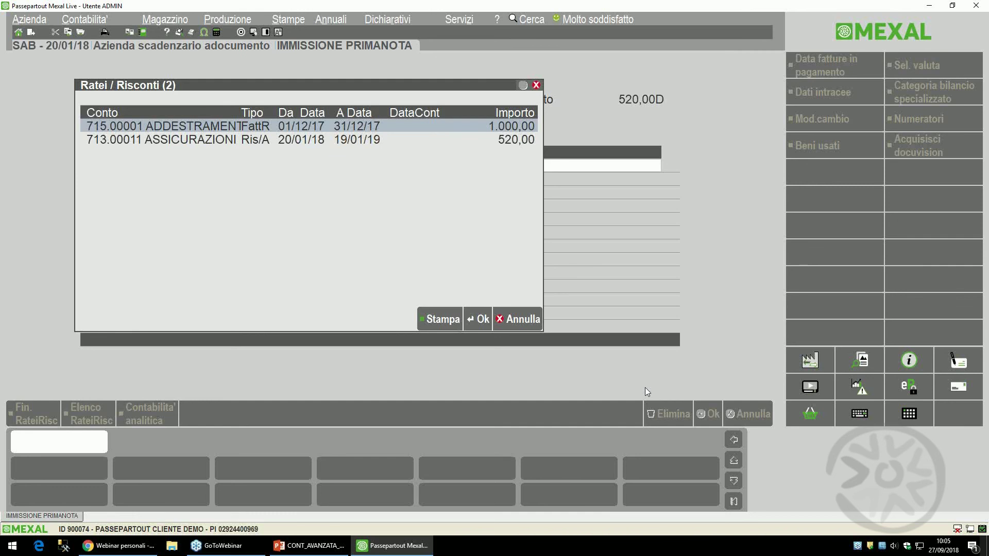
# - Attach the ASSICURAZIONI risconto to the line, confirming its 2018–2019 split
pyautogui.press('Down')
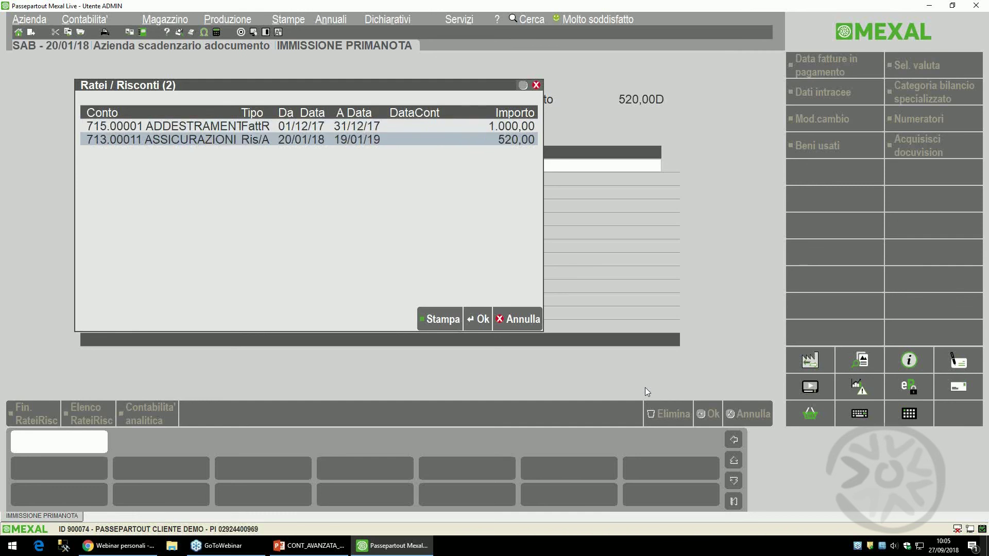
pyautogui.press('Return')
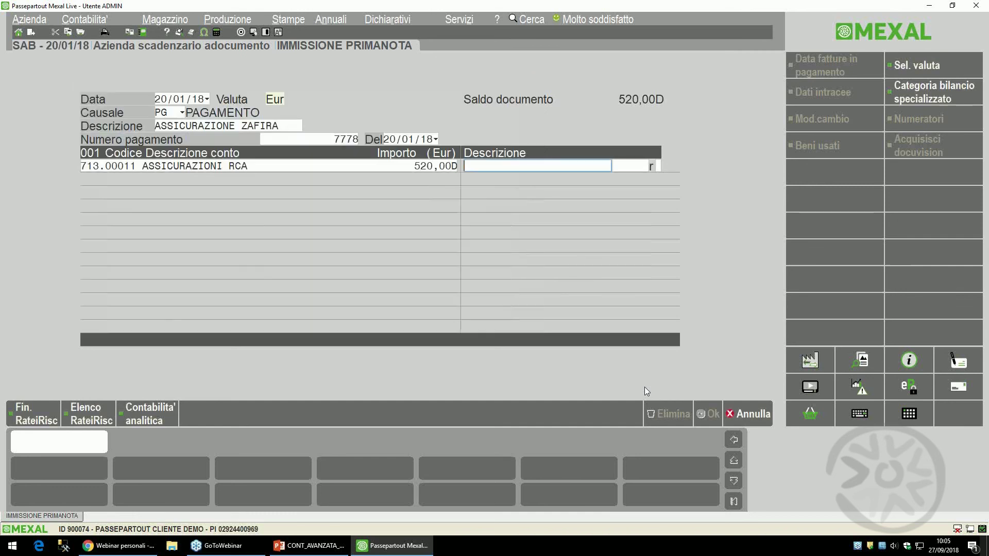
pyautogui.press('Return')
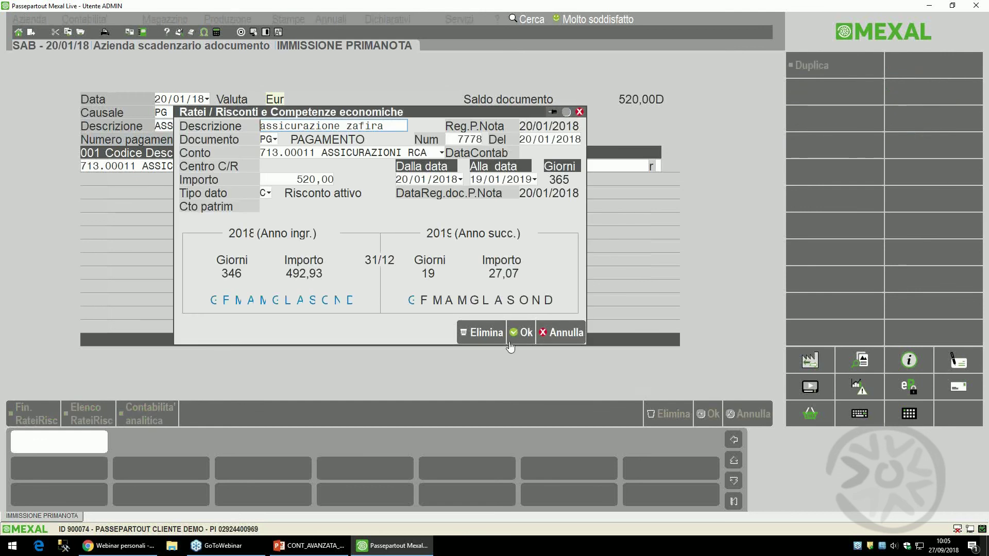
pyautogui.click(521, 332)
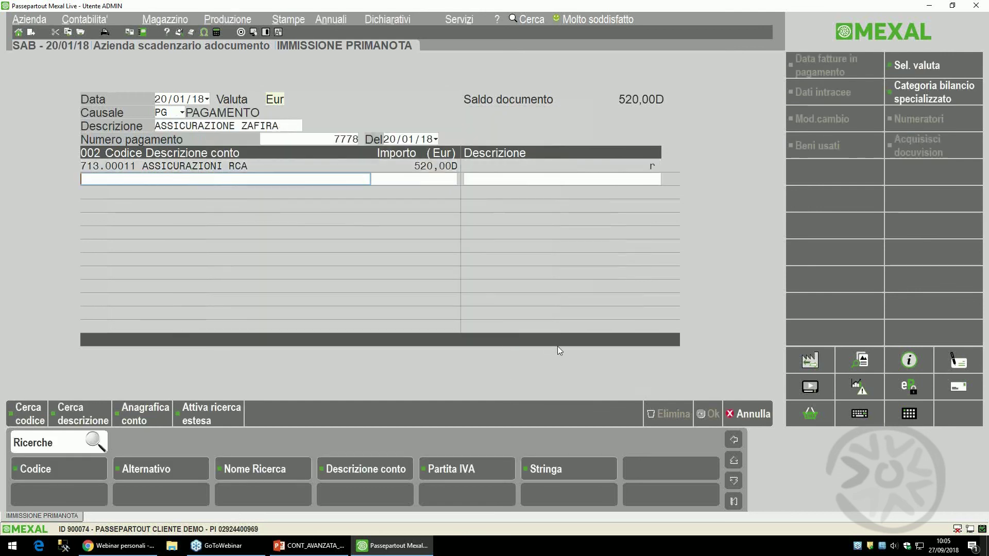
# - Balance the entry with 520,00 credit to CASSA and save it
pyautogui.write('CASSA')
pyautogui.press('Return')
pyautogui.press('Return')
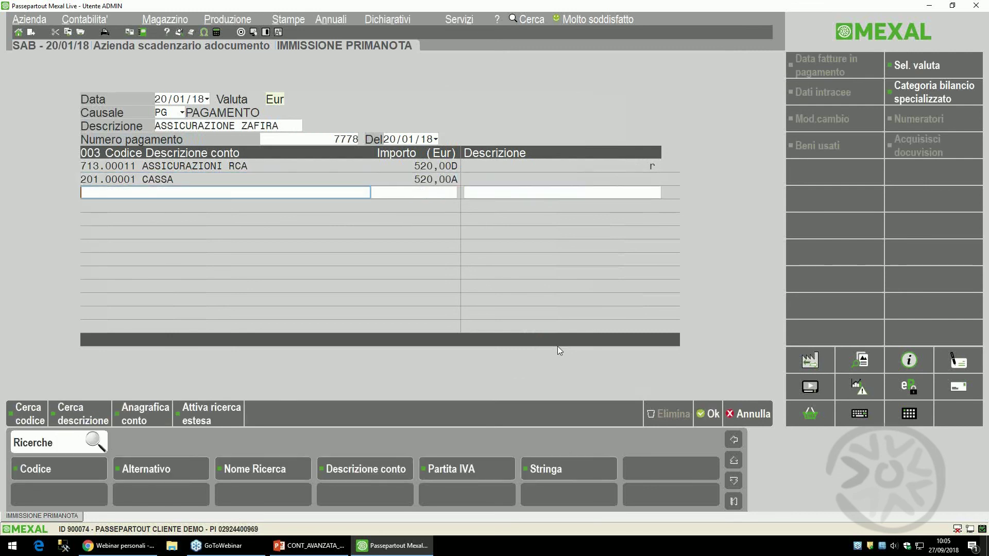
pyautogui.press('Return')
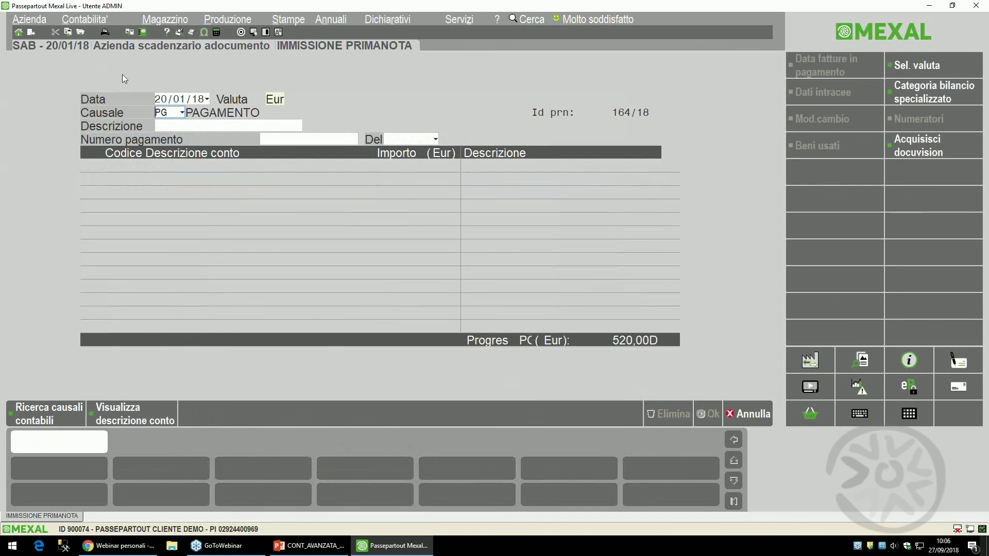
pyautogui.click(89, 21)
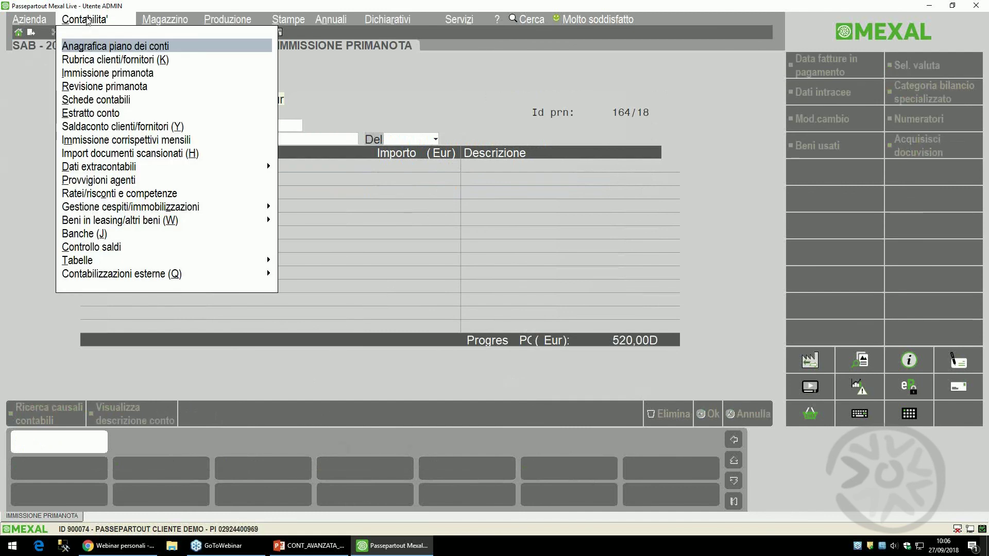
# - Check the 520,00 ASSICURAZIONI risconto splits into 492,93 for 2018 and 27,07 for 2019
pyautogui.click(94, 194)
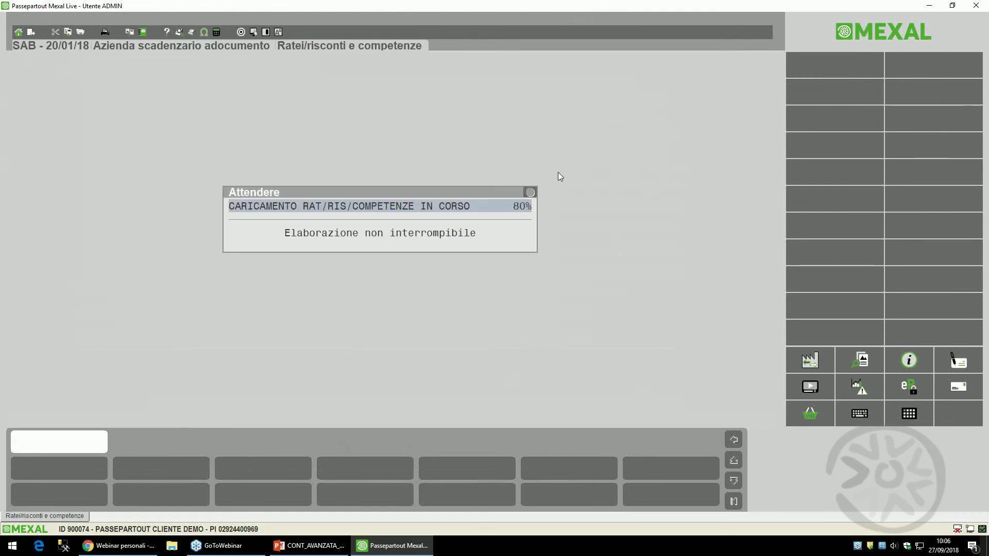
pyautogui.press('Down')
pyautogui.press('Down')
pyautogui.press('Down')
pyautogui.press('Down')
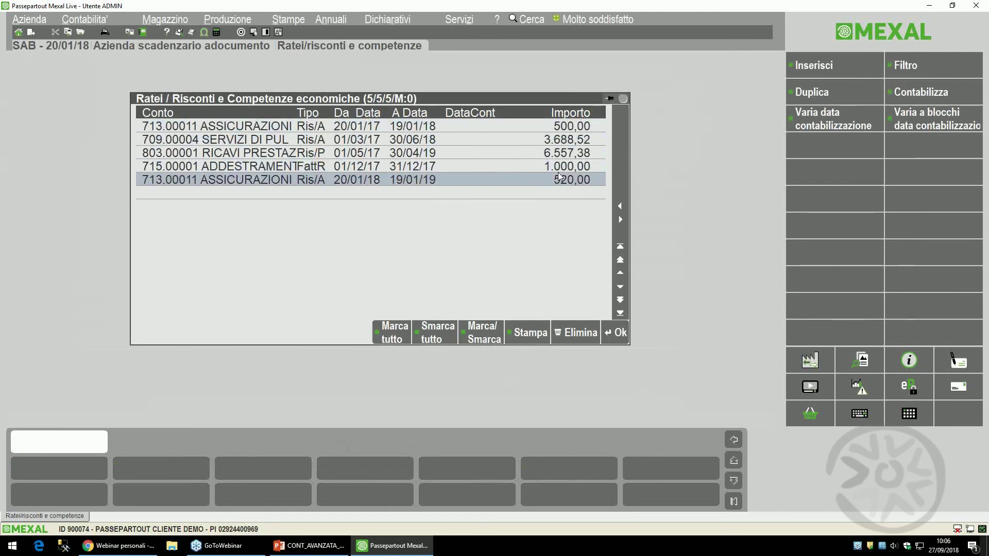
pyautogui.press('Return')
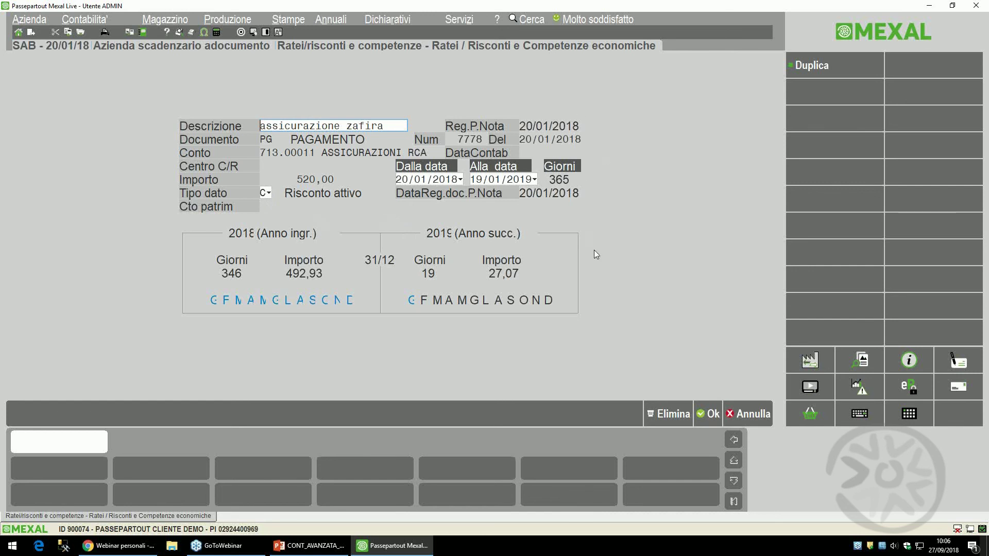
pyautogui.click(710, 414)
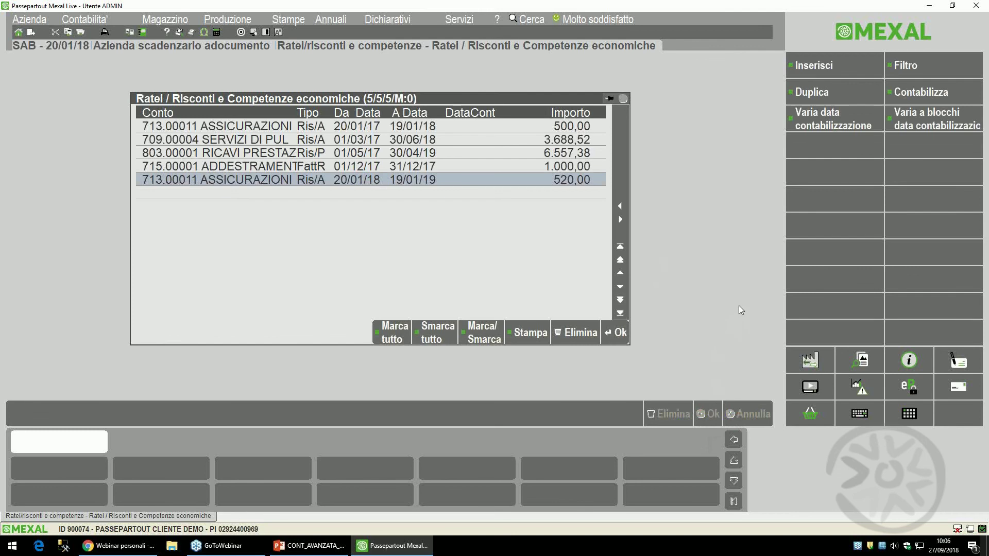
pyautogui.hotkey('alt', 'c')
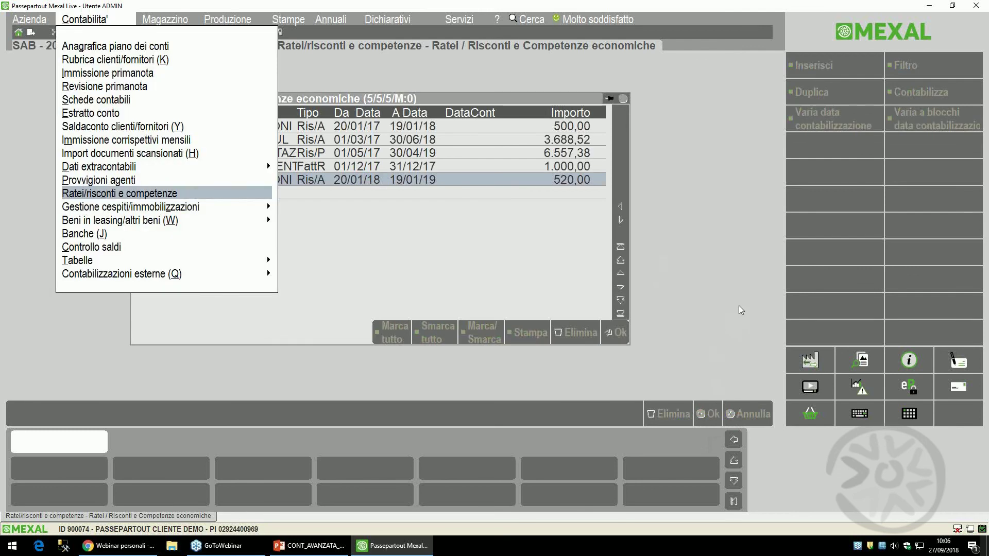
# - Reopen the company in the 2017 year with current date 31/12/2017
pyautogui.press('Left')
pyautogui.press('Return')
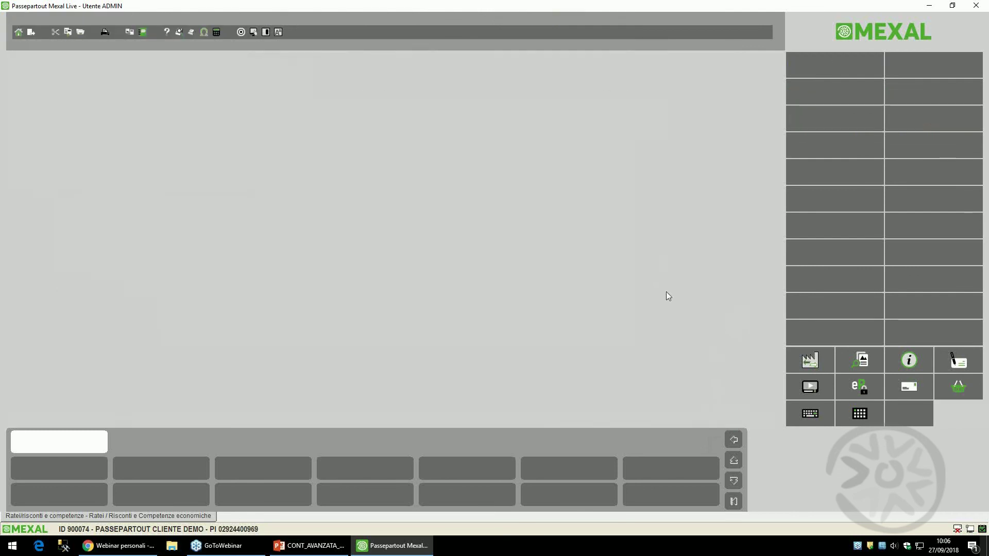
pyautogui.click(314, 74)
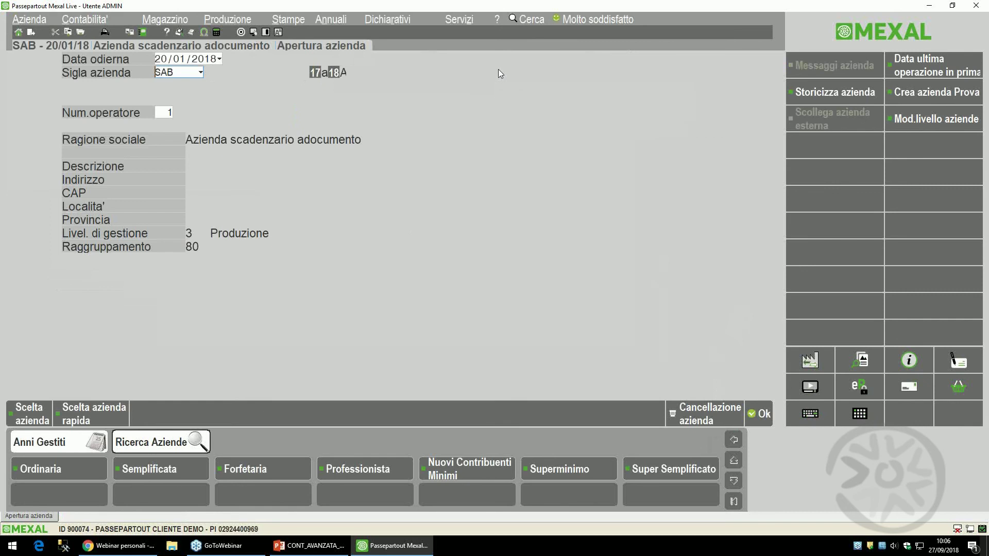
pyautogui.press('Return')
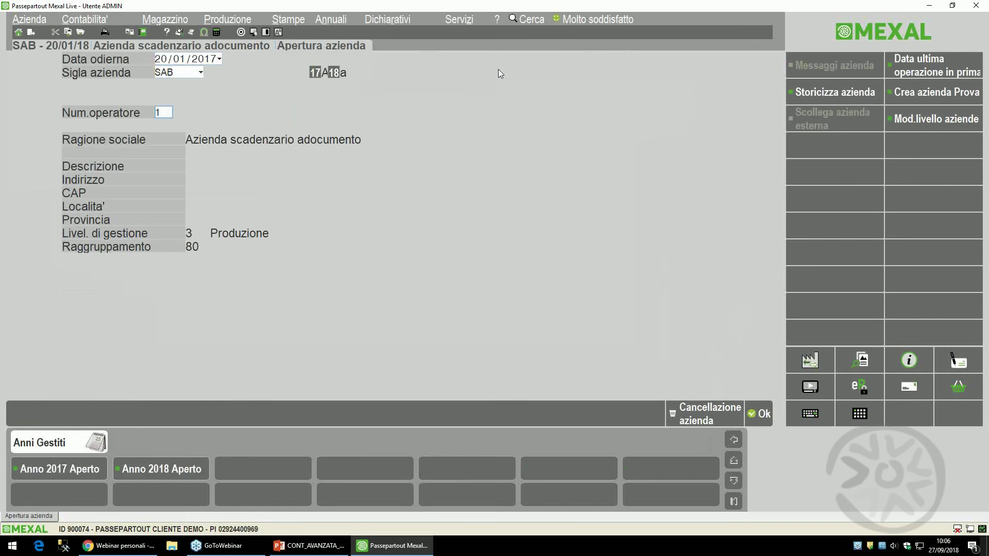
pyautogui.click(158, 58)
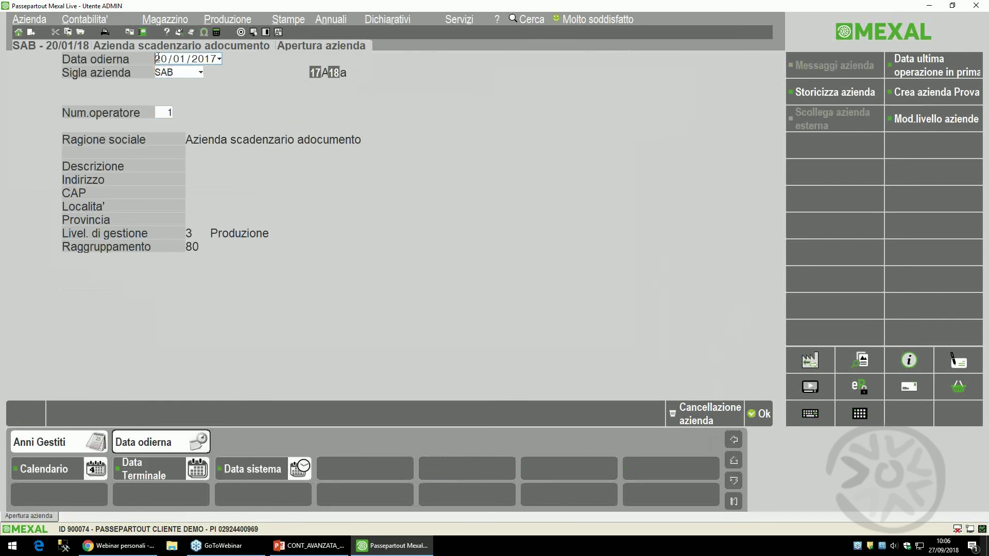
pyautogui.write('3112')
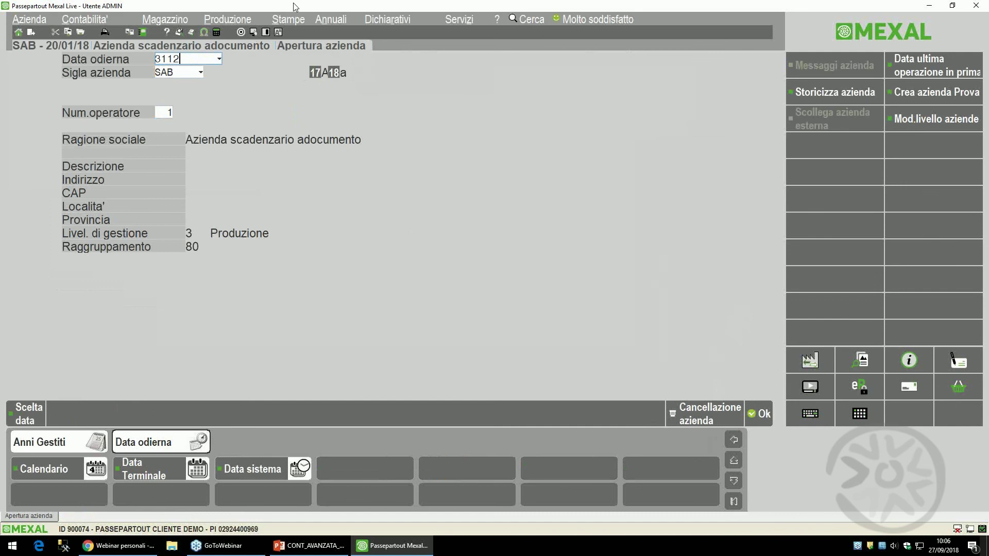
pyautogui.press('Return')
pyautogui.press('Return')
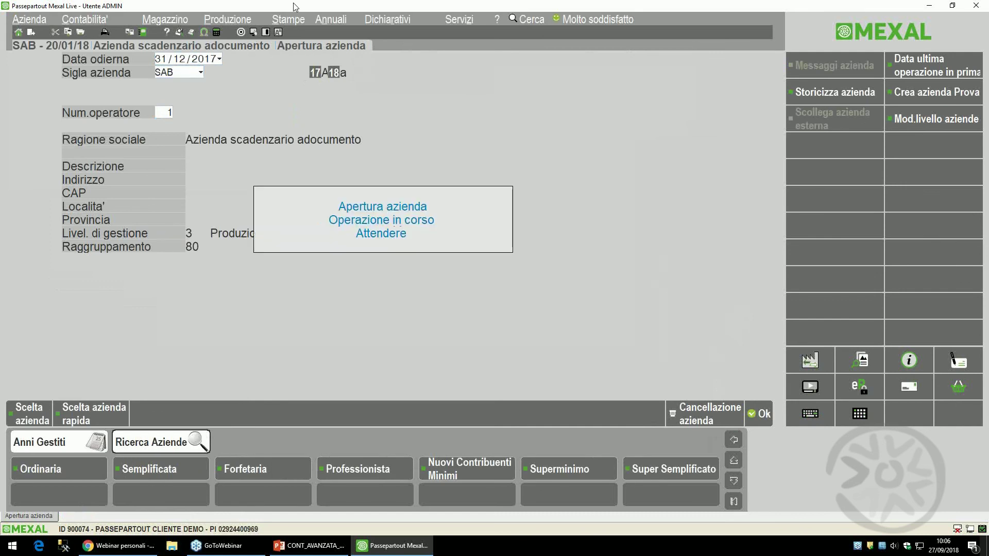
# - Open the 2017 Ratei/risconti e competenze register
pyautogui.press('Right')
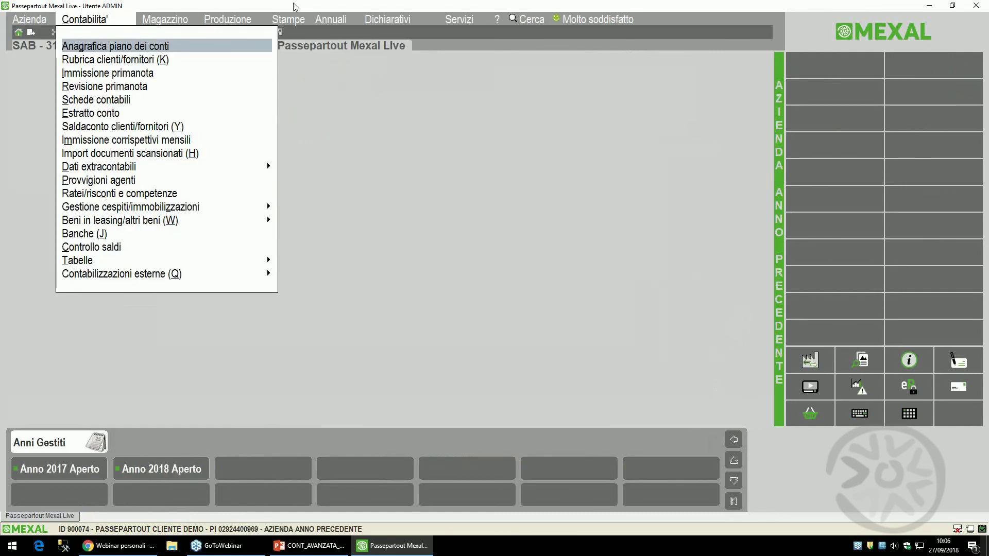
pyautogui.press('Down')
pyautogui.press('Down')
pyautogui.press('Down')
pyautogui.press('Down')
pyautogui.press('Down')
pyautogui.press('Down')
pyautogui.press('Down')
pyautogui.press('Down')
pyautogui.press('Down')
pyautogui.press('Down')
pyautogui.press('Down')
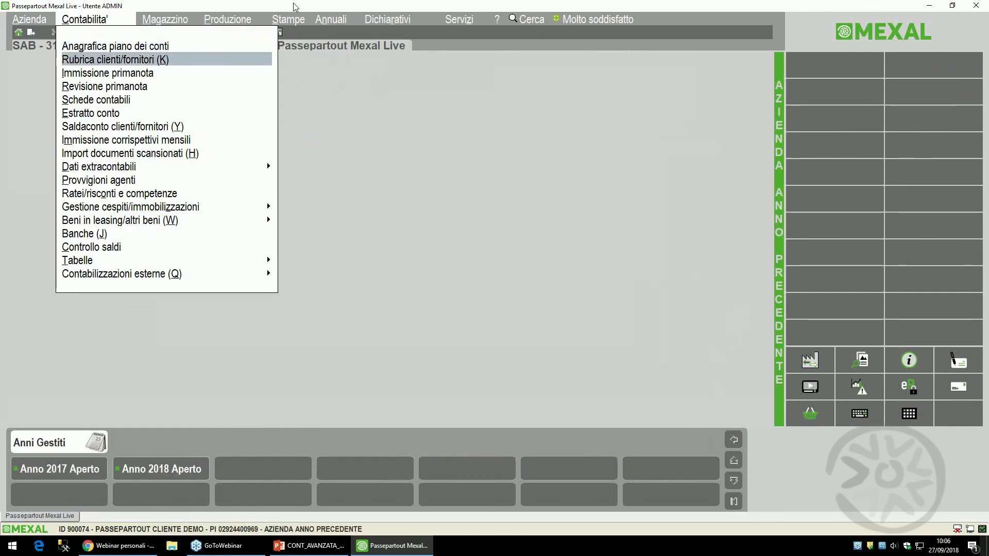
pyautogui.press('Return')
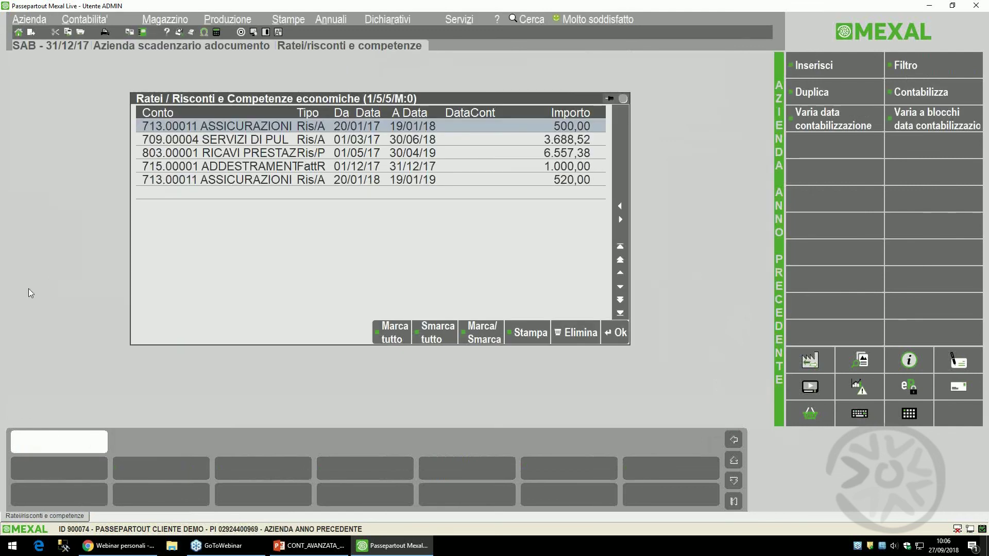
# - Mark all ratei/risconti for posting on 31/12/2017 as GR 'SCRITTURE RETTIFICA 2017'
pyautogui.click(391, 333)
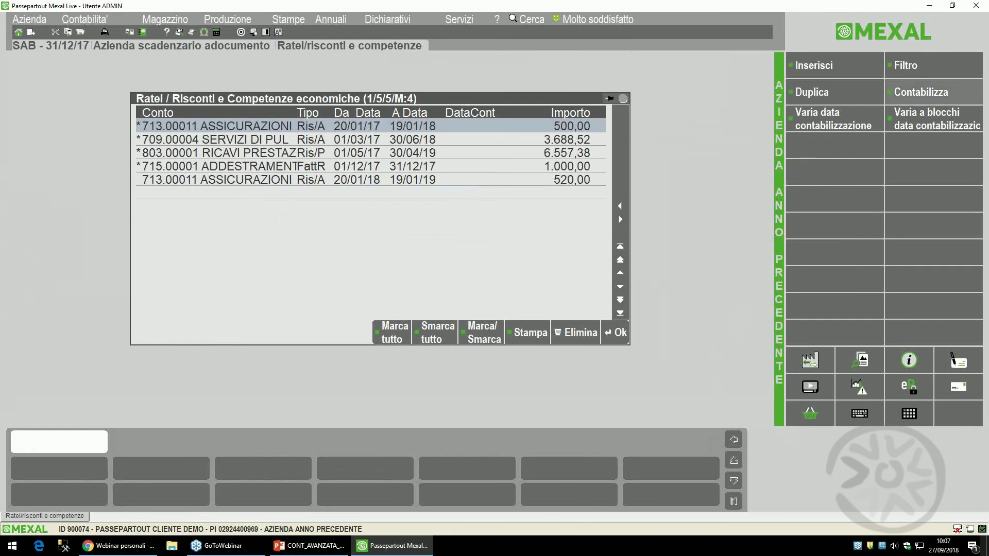
pyautogui.click(920, 92)
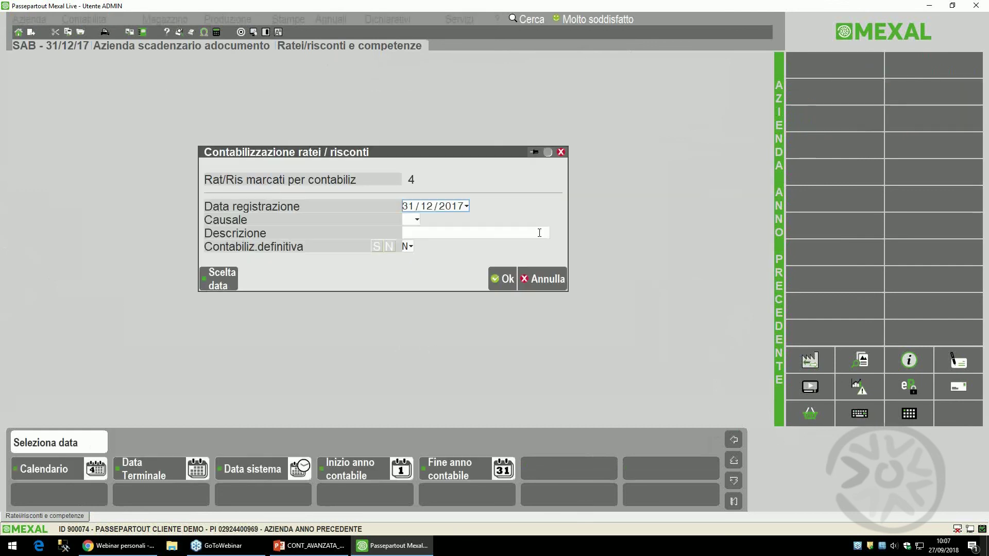
pyautogui.press('Return')
pyautogui.write('GR')
pyautogui.press('Return')
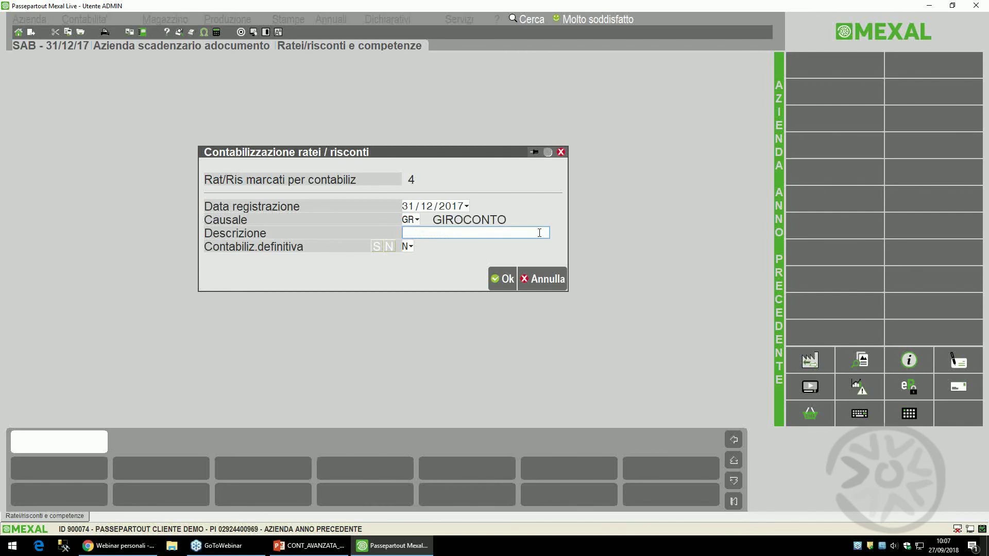
pyautogui.write('SCRITTURE RETTIFICA')
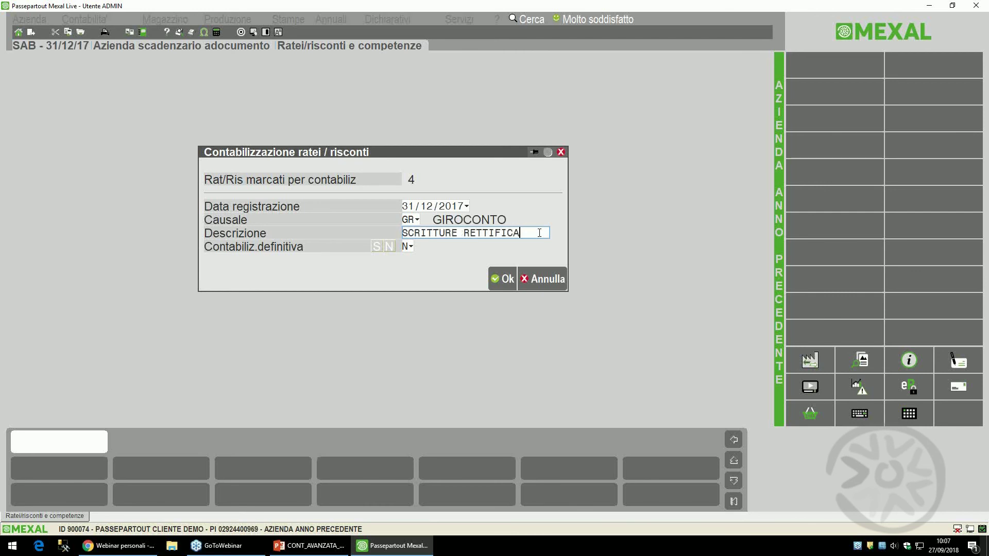
pyautogui.write(' 2017')
# - Post them definitively, viewing the report on screen and acknowledging completion
pyautogui.click(377, 246)
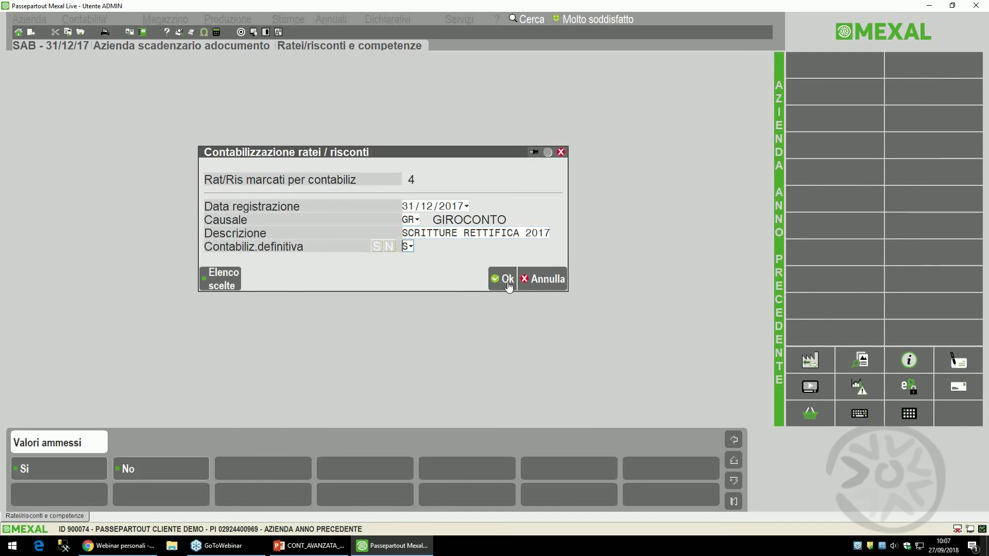
pyautogui.click(502, 279)
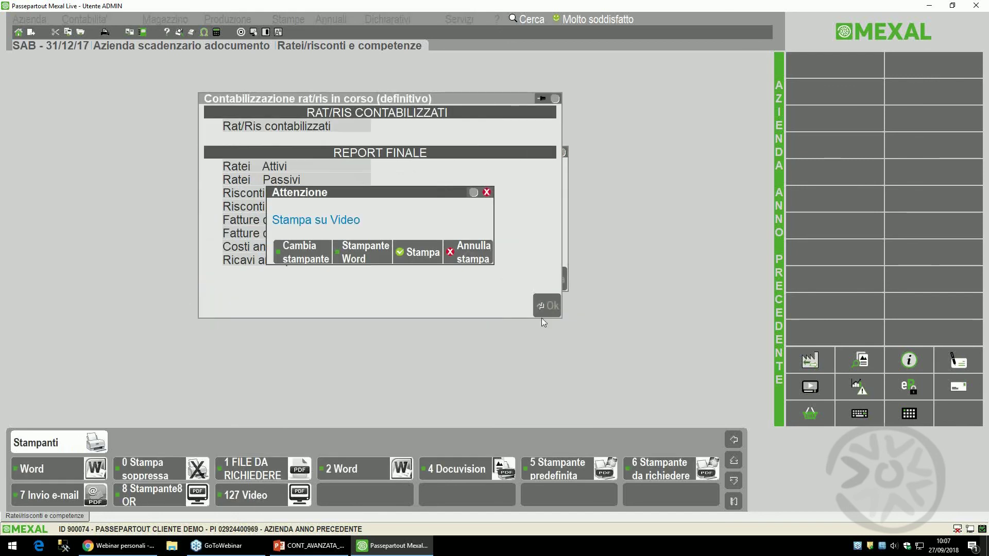
pyautogui.click(421, 253)
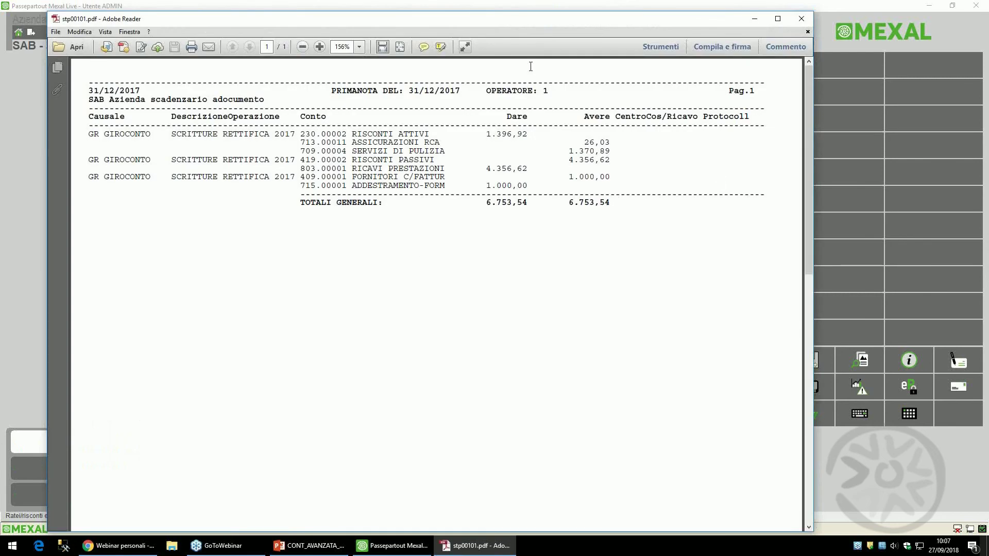
pyautogui.click(804, 21)
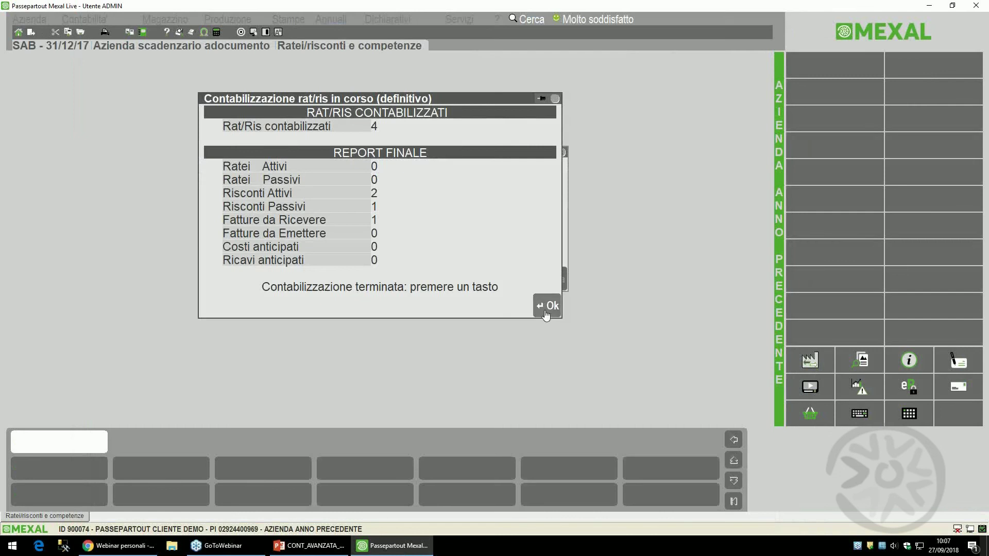
pyautogui.click(546, 309)
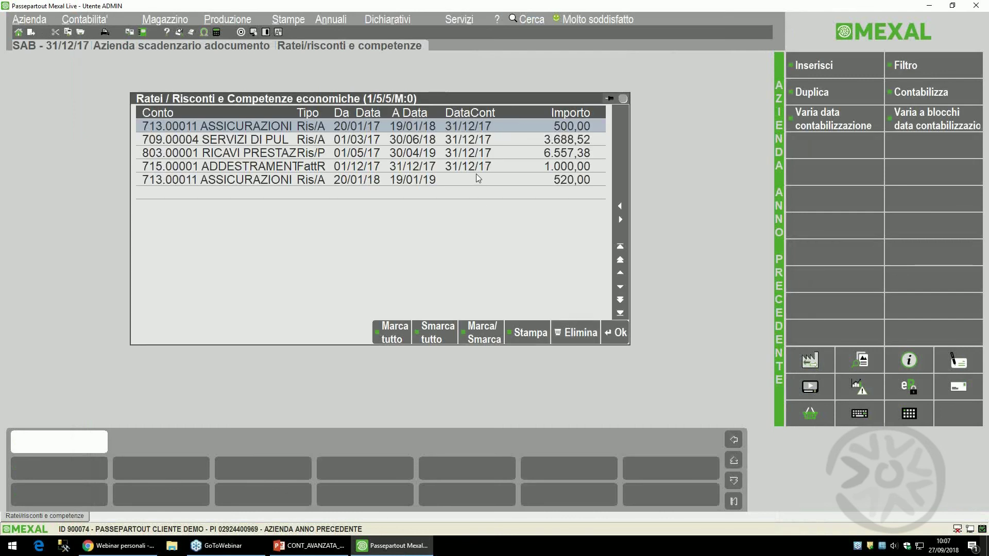
# - Open the 31/12/17 RISCONTI ATTIVI adjustment entry (1.396,92) from the prima nota review
pyautogui.click(390, 336)
pyautogui.click(83, 20)
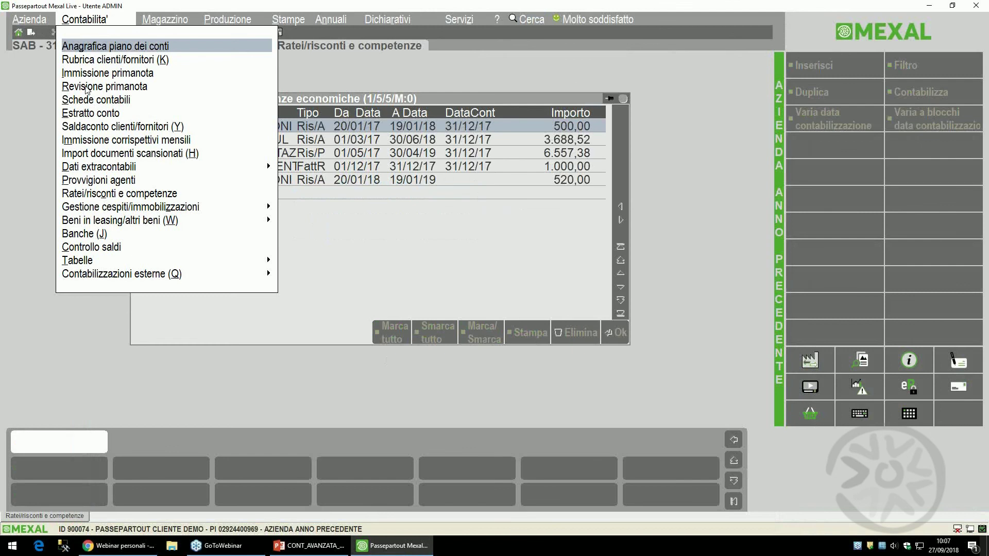
pyautogui.click(103, 86)
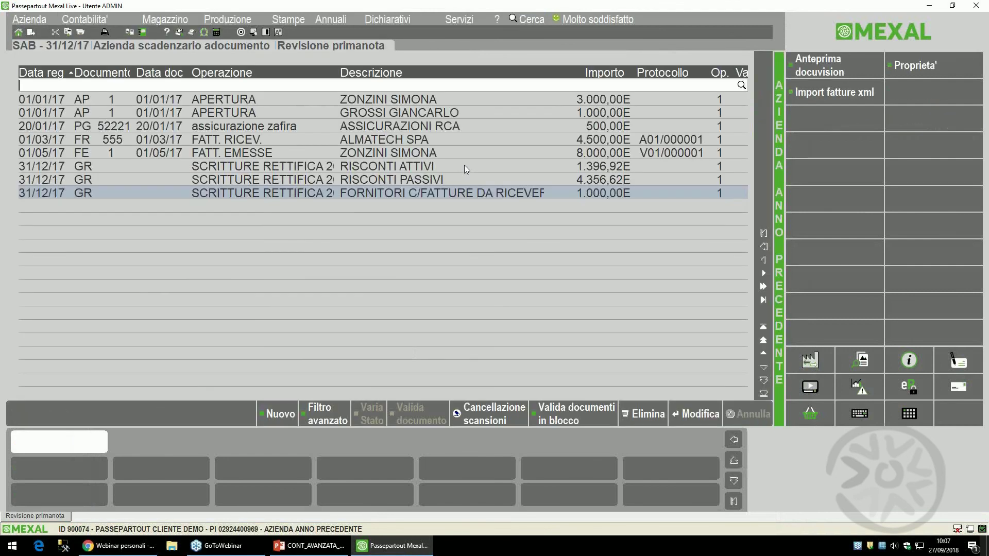
pyautogui.press('Up')
pyautogui.press('Up')
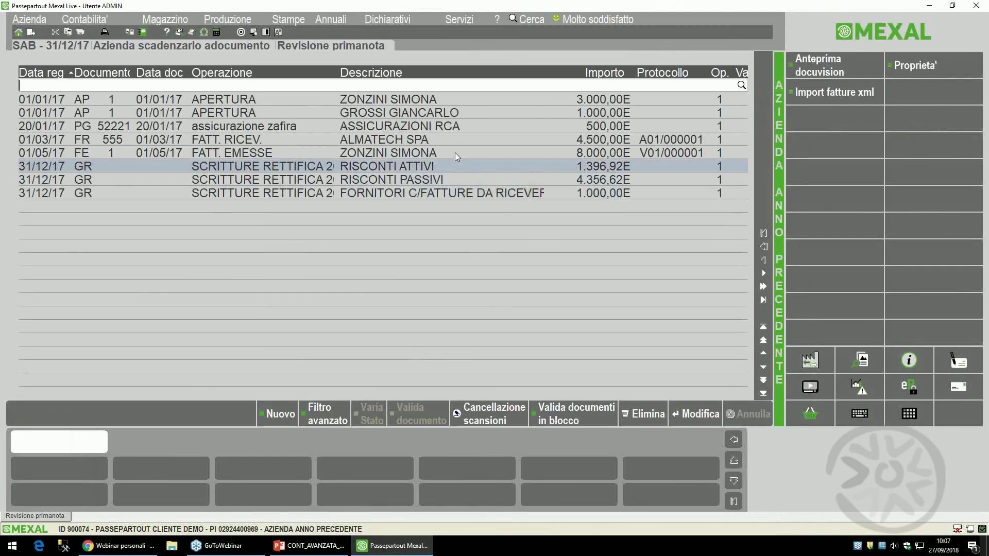
pyautogui.press('Return')
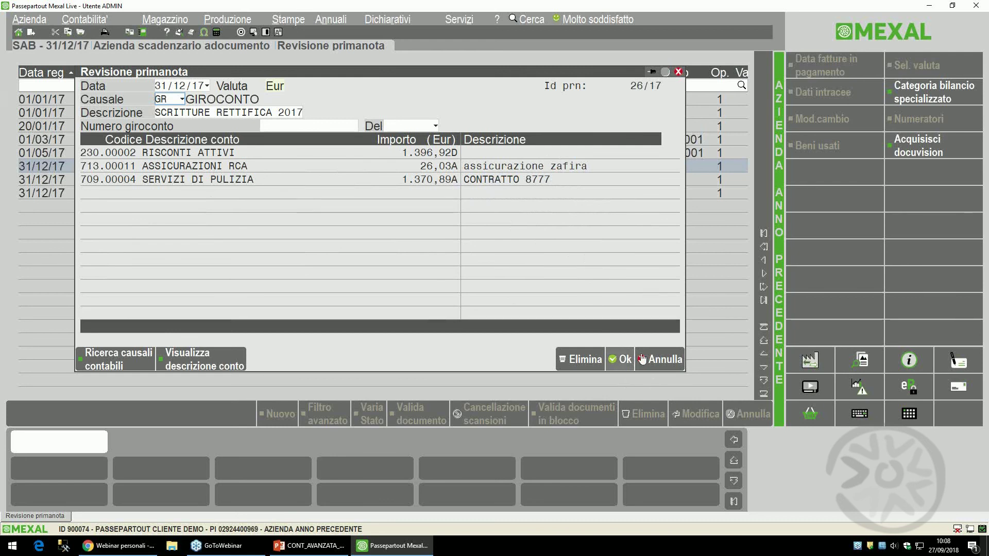
# - Recheck and close the RISCONTI ATTIVI entry, then move to the Annuali year-end procedures
pyautogui.click(620, 359)
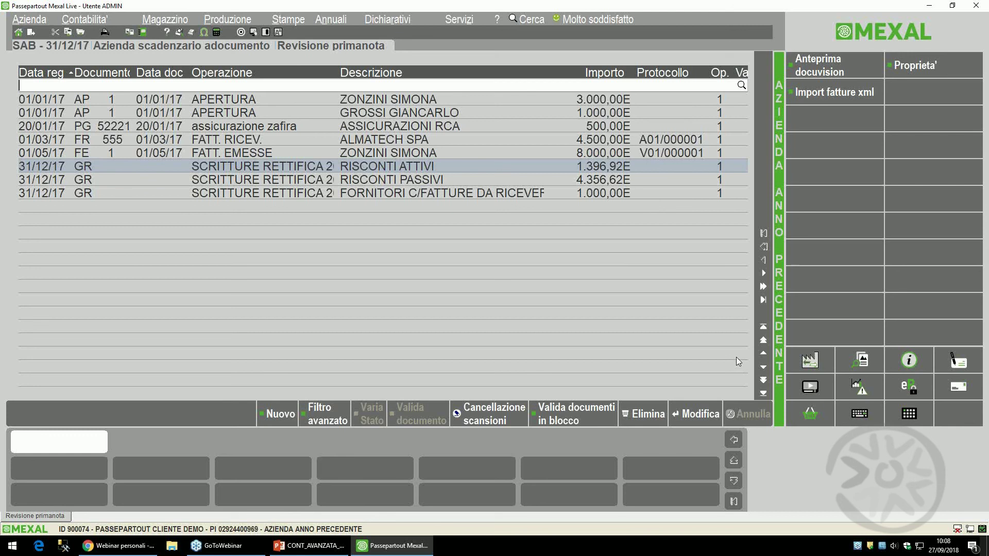
pyautogui.press('Return')
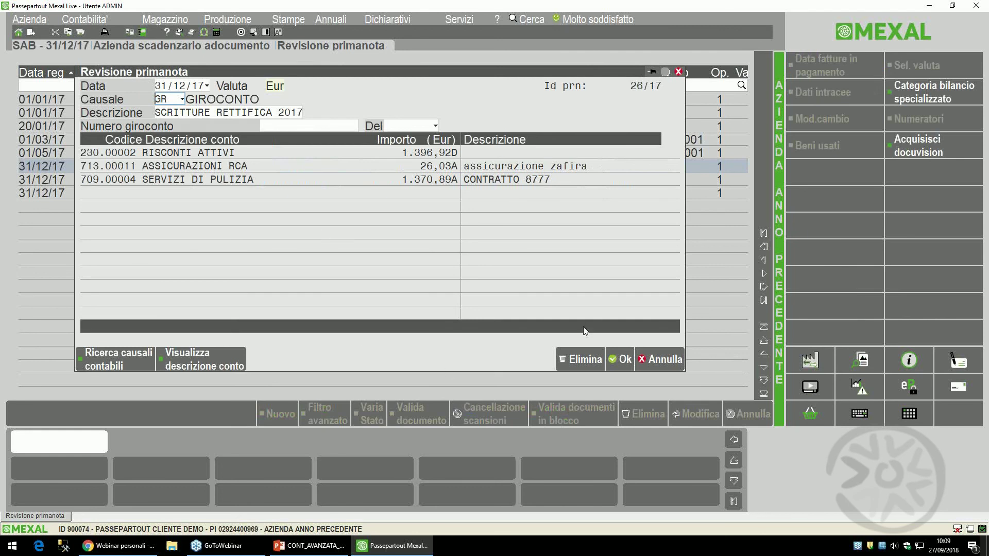
pyautogui.click(624, 362)
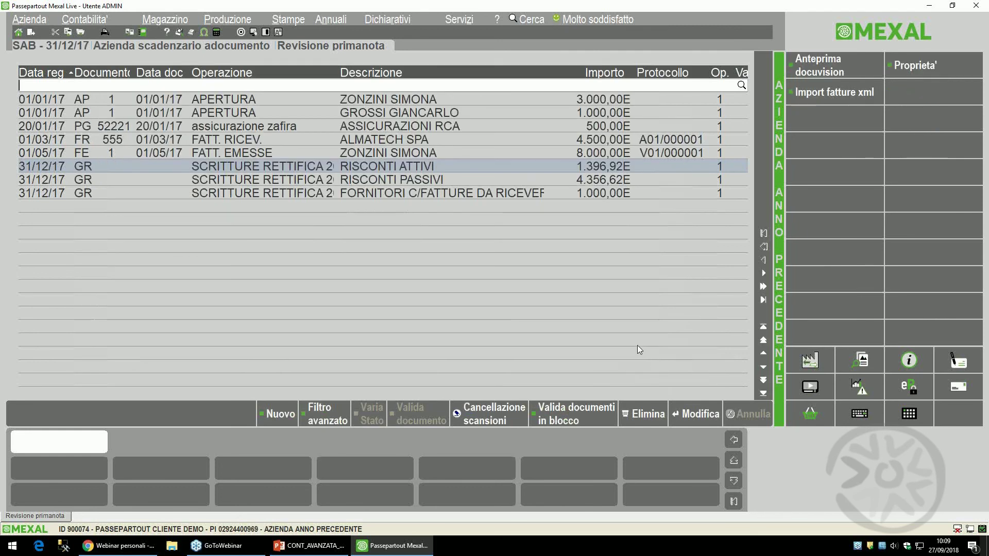
pyautogui.hotkey('alt', 'c')
pyautogui.press('Right')
pyautogui.press('Right')
pyautogui.press('Right')
pyautogui.press('Right')
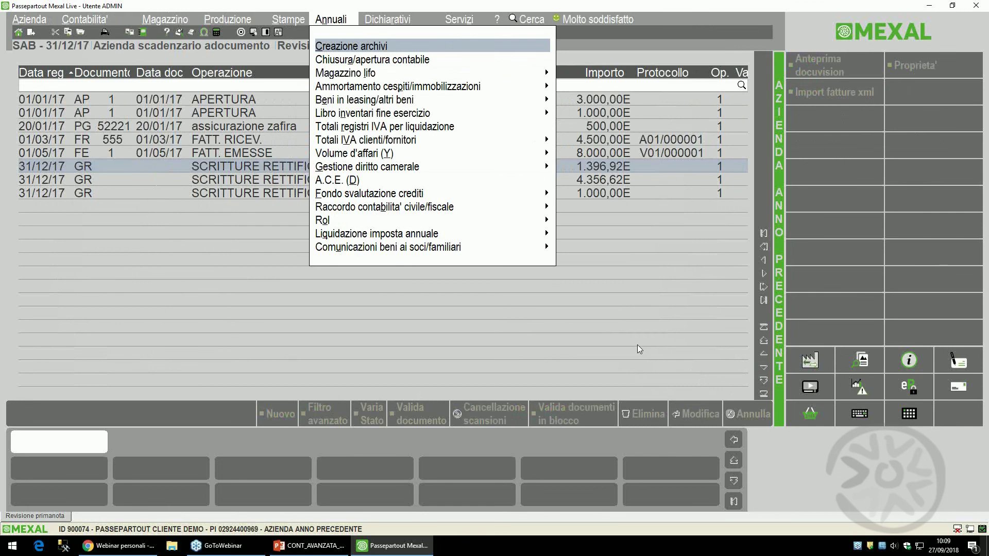
# - Run the definitive accounting closing at 31/12/2017 and opening at 01/01/2018
pyautogui.press('Down')
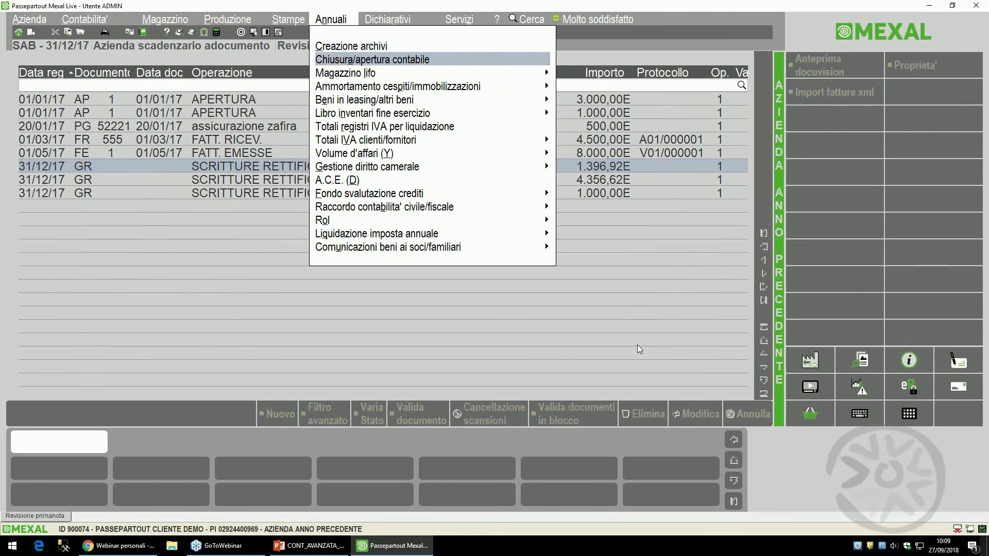
pyautogui.press('Return')
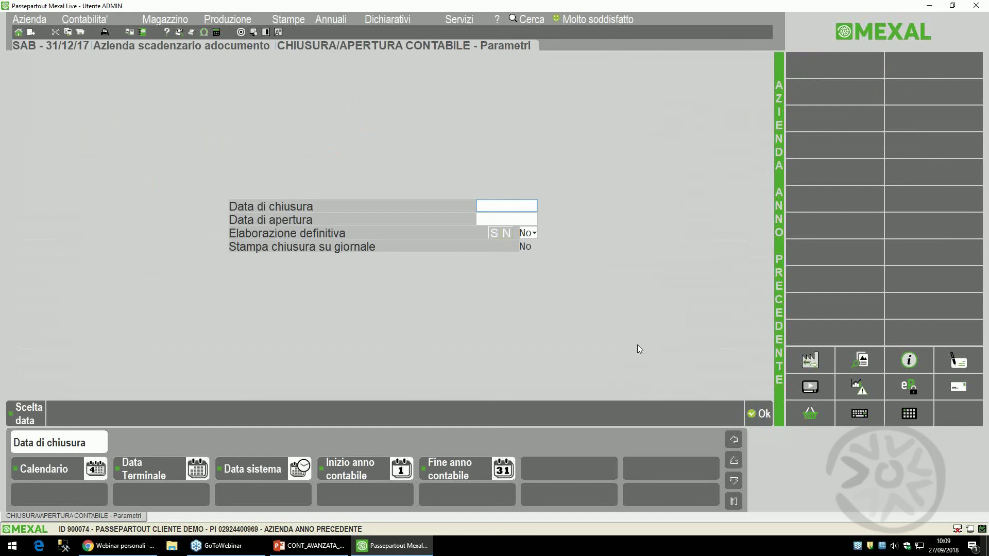
pyautogui.write('3112')
pyautogui.press('Return')
pyautogui.write('0')
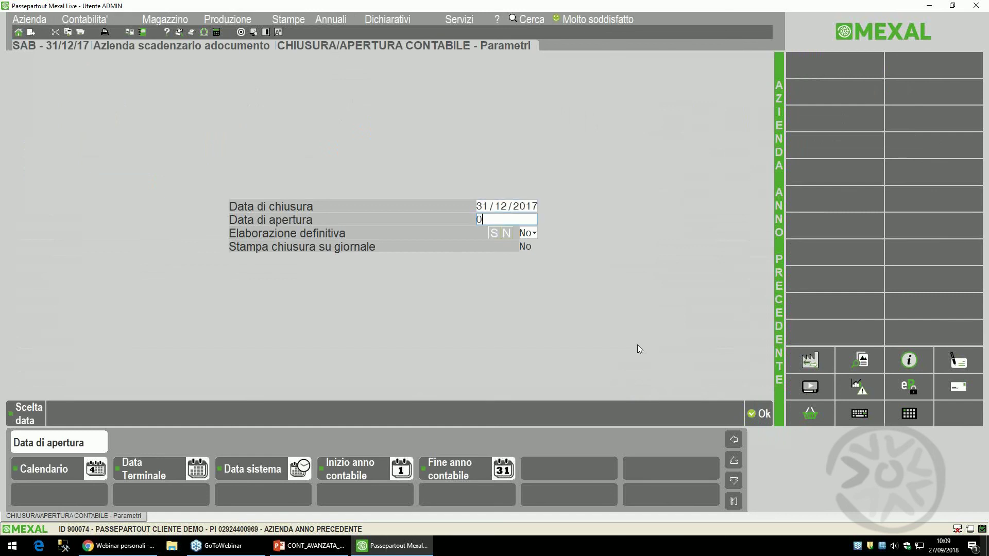
pyautogui.write('1/01/2018')
pyautogui.press('Return')
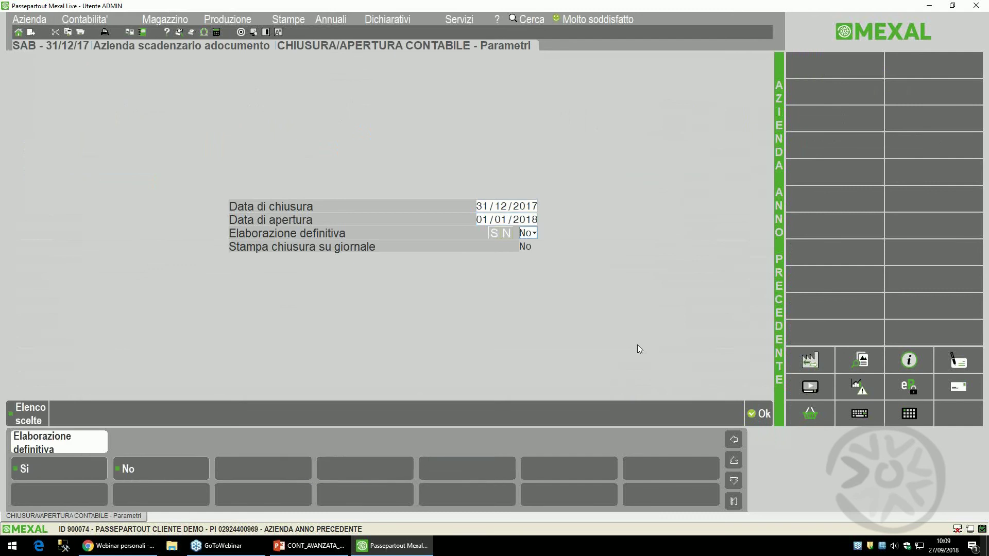
pyautogui.press('s')
pyautogui.press('Return')
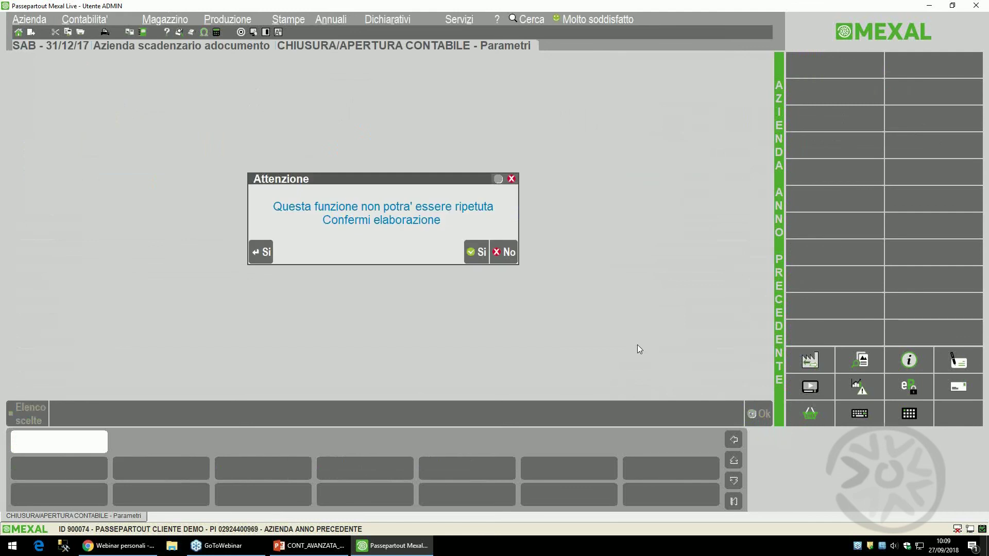
pyautogui.press('Return')
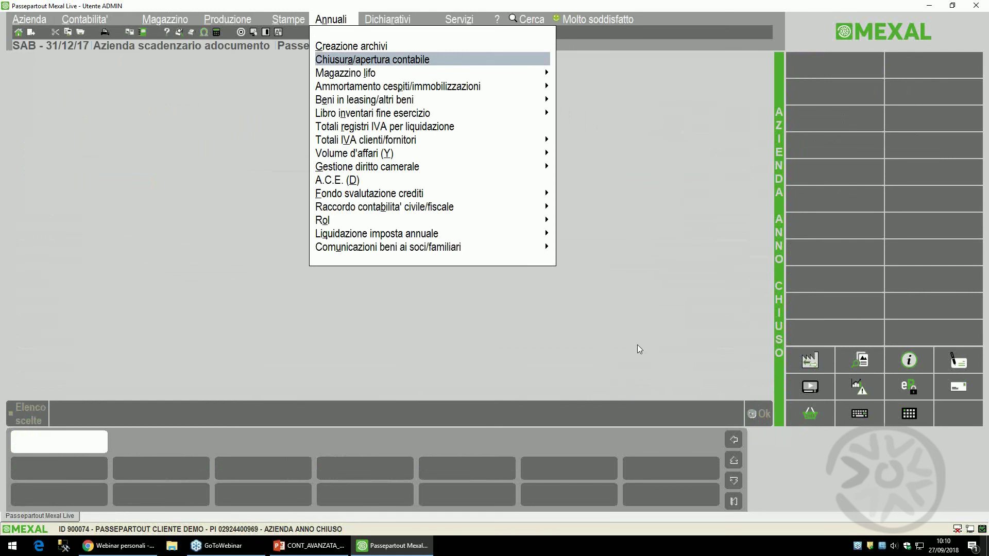
# - Print the 01/01/2017–31/12/2017 trial balance to screen, showing a 1.590,84 loss, and close it
pyautogui.press('Left')
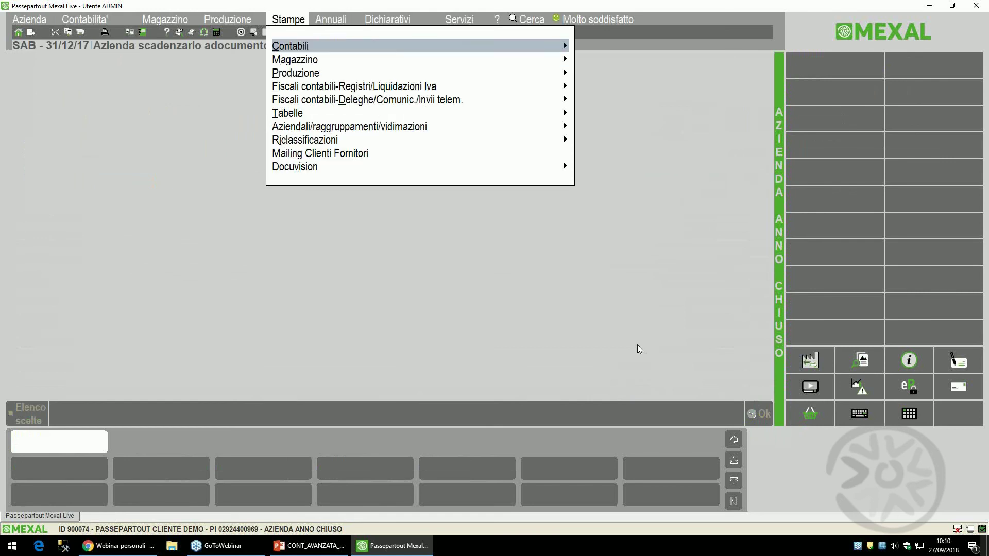
pyautogui.press('Down')
pyautogui.press('Down')
pyautogui.press('Up')
pyautogui.press('Up')
pyautogui.press('Right')
pyautogui.press('Down')
pyautogui.press('Down')
pyautogui.press('Down')
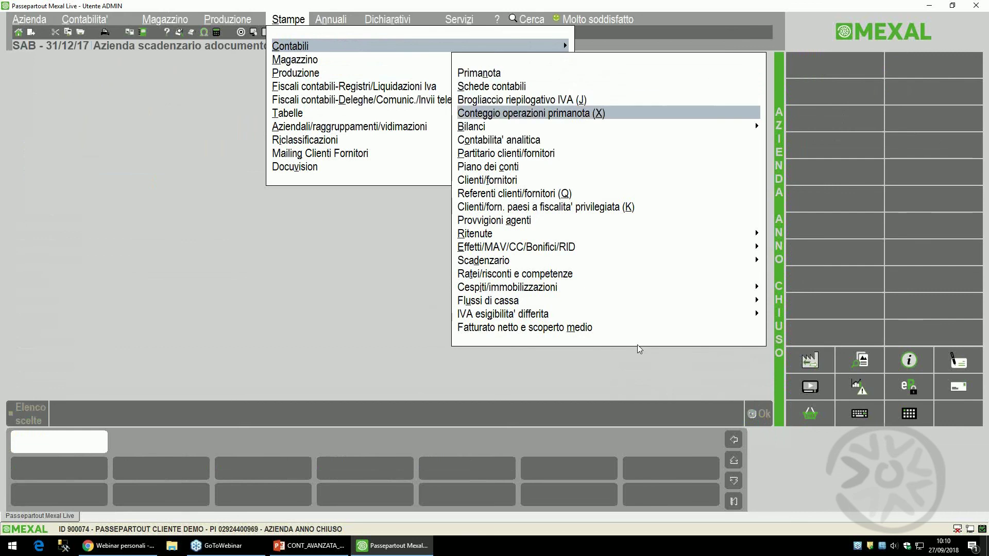
pyautogui.press('Down')
pyautogui.press('Right')
pyautogui.press('Return')
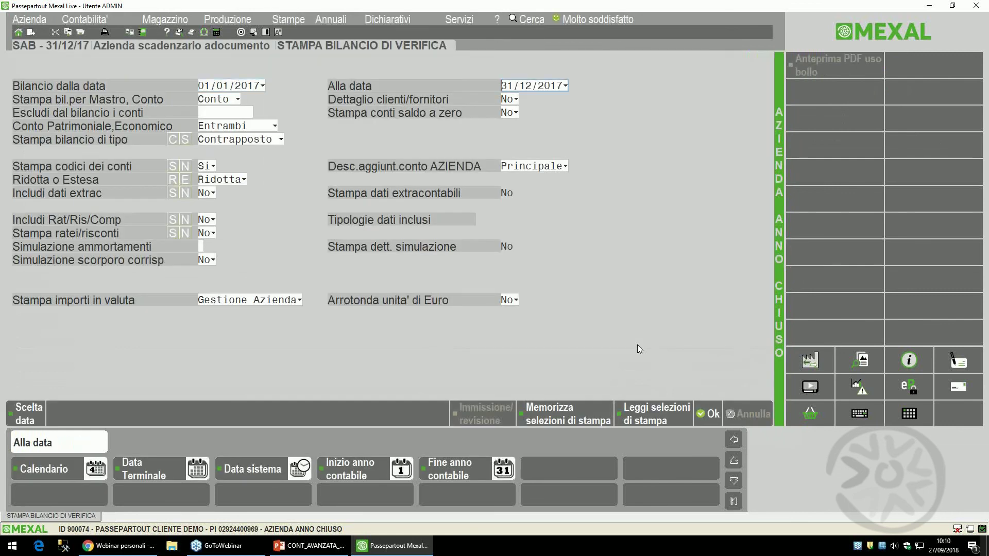
pyautogui.press('F10')
pyautogui.press('Return')
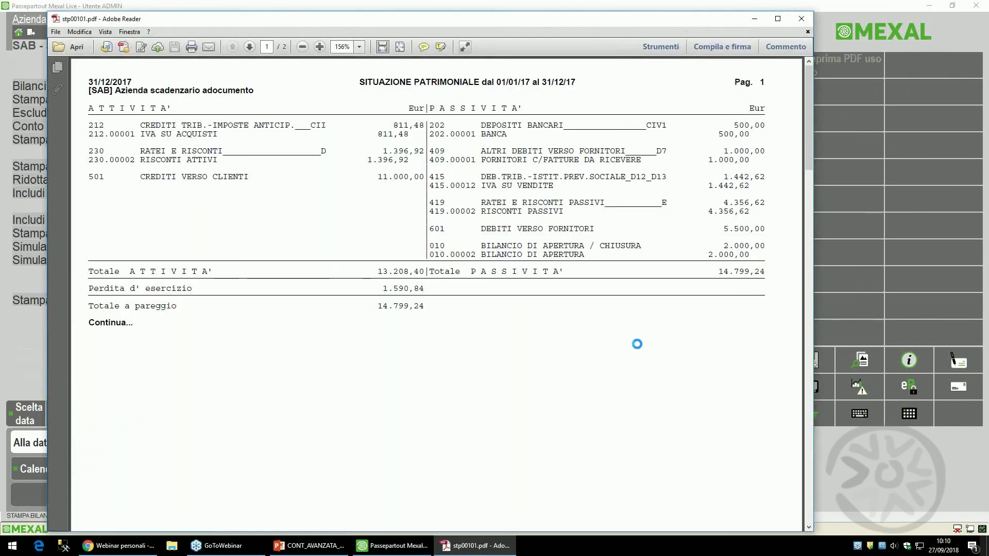
pyautogui.click(801, 19)
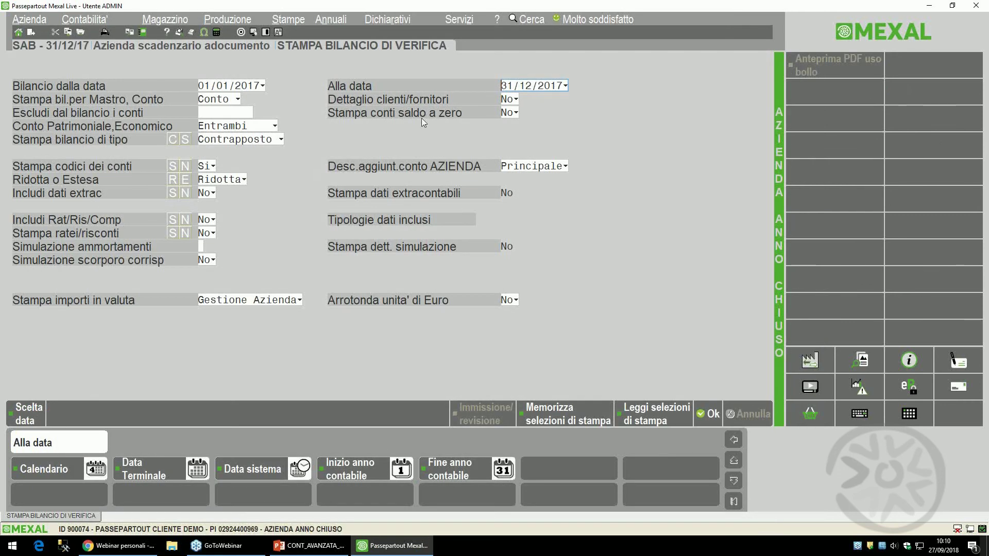
# - Switch the company to the 2018 year with working date 31/12/2018 and open Revisione primanota
pyautogui.click(809, 360)
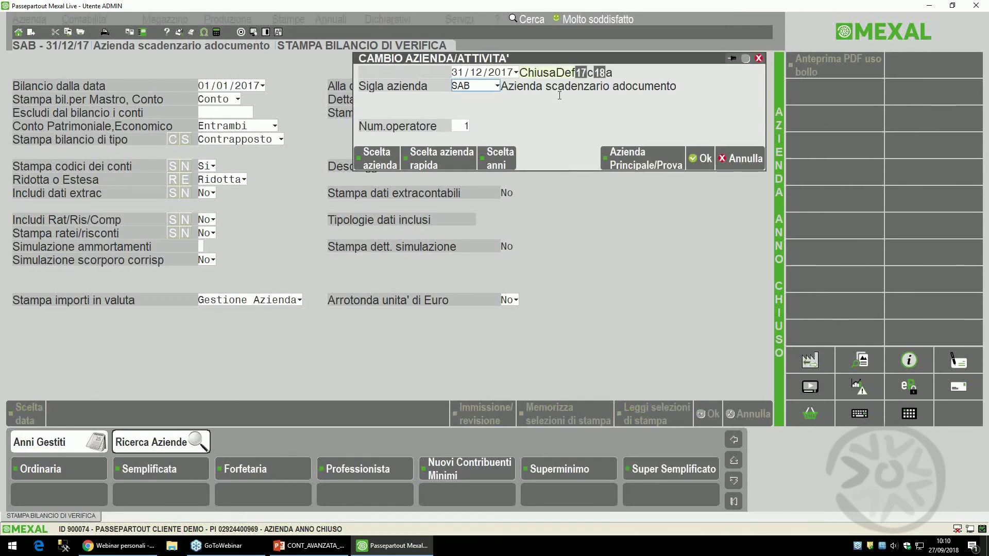
pyautogui.click(701, 158)
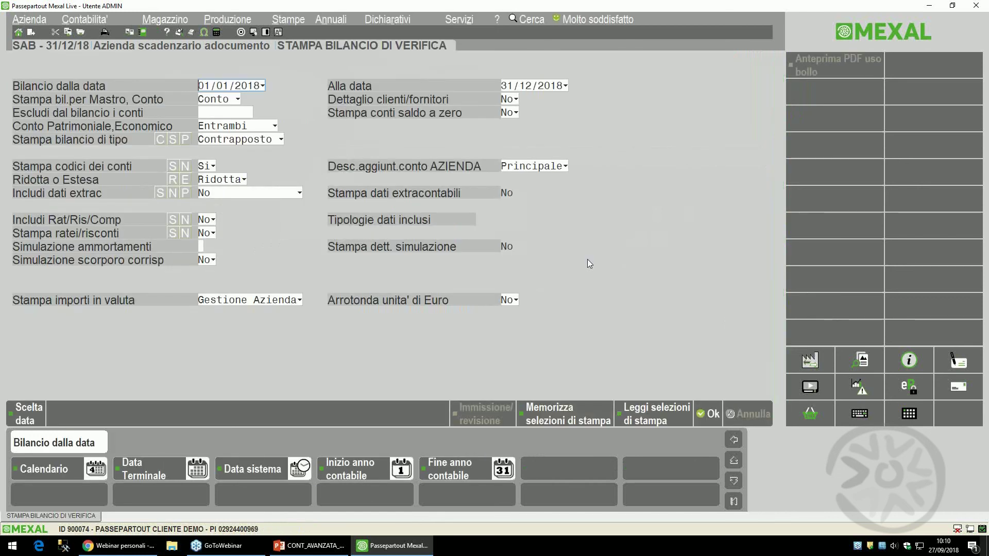
pyautogui.press('alt')
pyautogui.press('Escape')
pyautogui.press('Left')
pyautogui.press('Left')
pyautogui.press('Left')
pyautogui.press('Left')
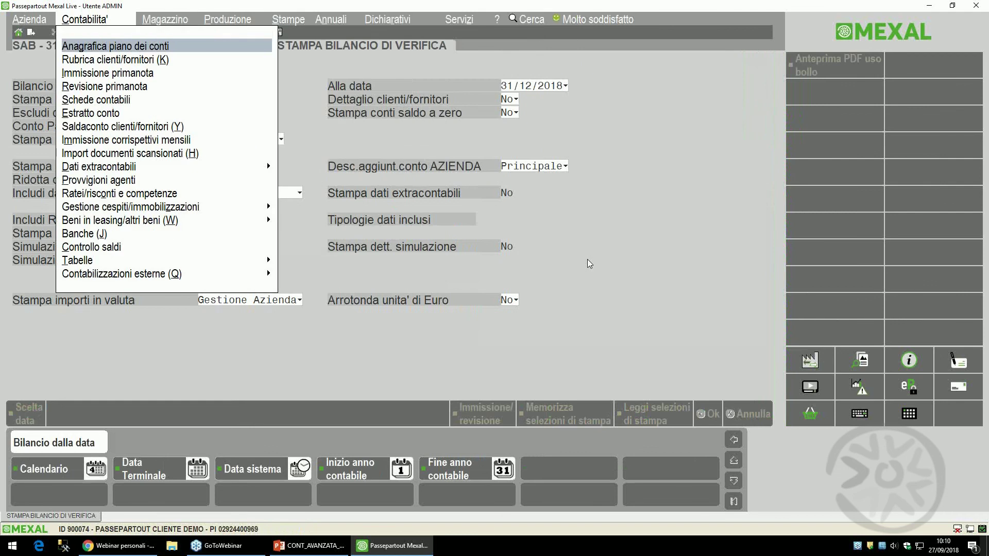
pyautogui.press('Down')
pyautogui.press('Down')
pyautogui.press('Down')
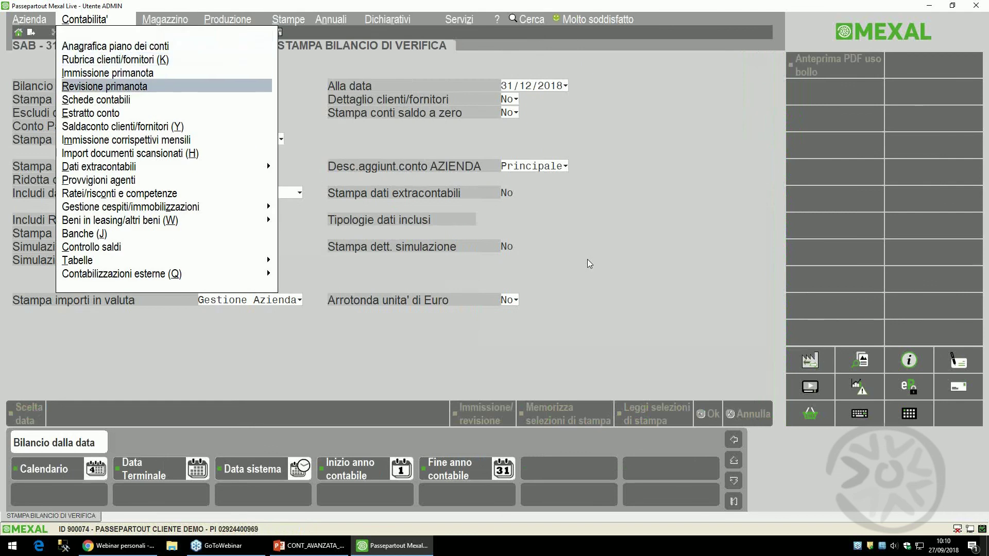
pyautogui.press('Return')
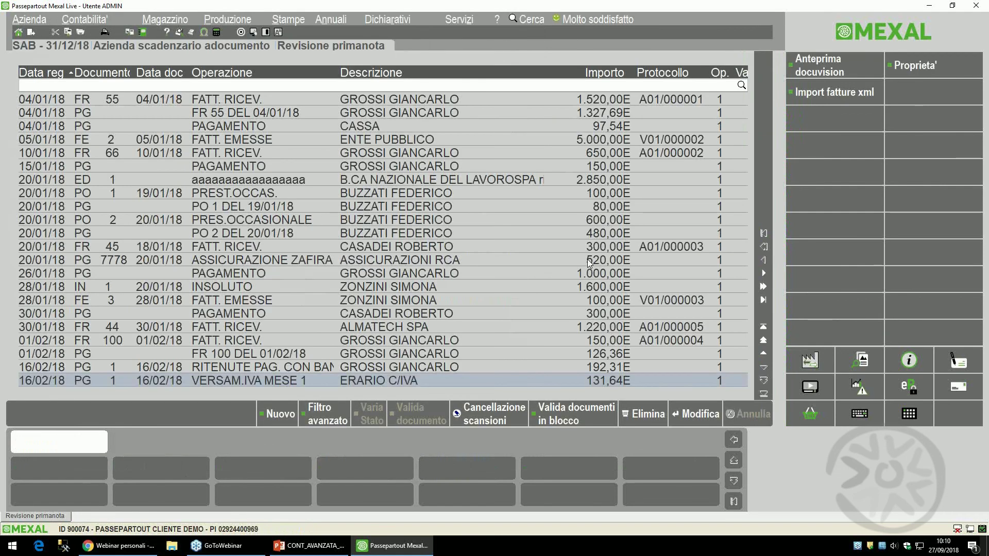
# - Review the first 01/01/18 APERTURA opening-balance entry, 169/18
pyautogui.press('Up')
pyautogui.press('Up')
pyautogui.press('Up')
pyautogui.press('Up')
pyautogui.press('Up')
pyautogui.press('Up')
pyautogui.press('Up')
pyautogui.press('Up')
pyautogui.press('Up')
pyautogui.press('Up')
pyautogui.press('Up')
pyautogui.press('Up')
pyautogui.press('Up')
pyautogui.press('Up')
pyautogui.press('Up')
pyautogui.press('Up')
pyautogui.press('Up')
pyautogui.press('Up')
pyautogui.press('Up')
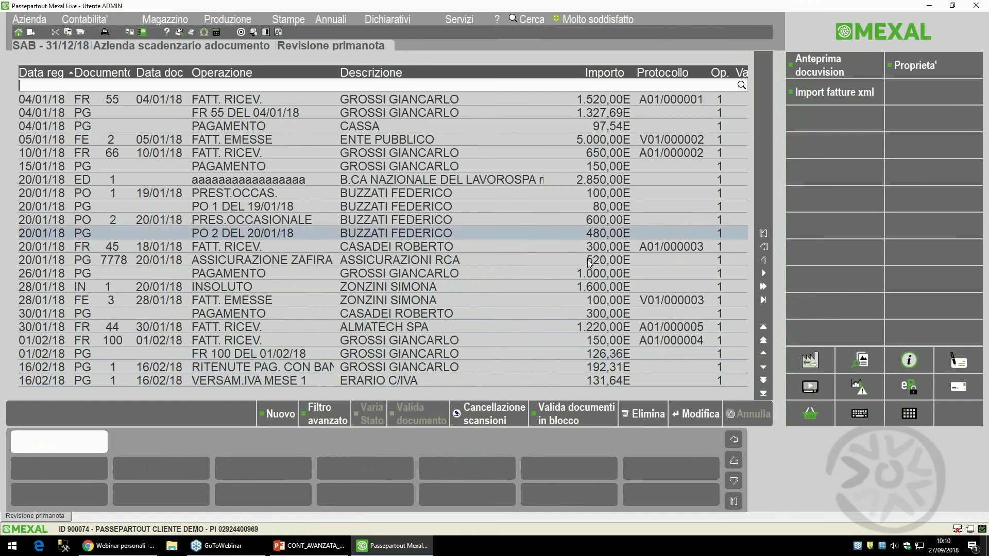
pyautogui.press('Up')
pyautogui.press('Up')
pyautogui.press('Up')
pyautogui.press('Up')
pyautogui.press('Up')
pyautogui.press('Up')
pyautogui.press('Up')
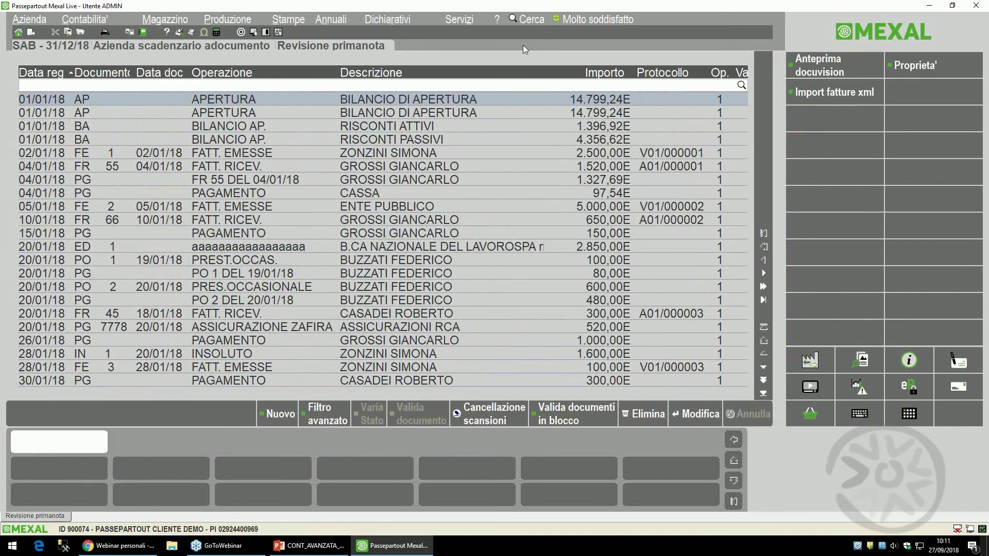
pyautogui.press('Return')
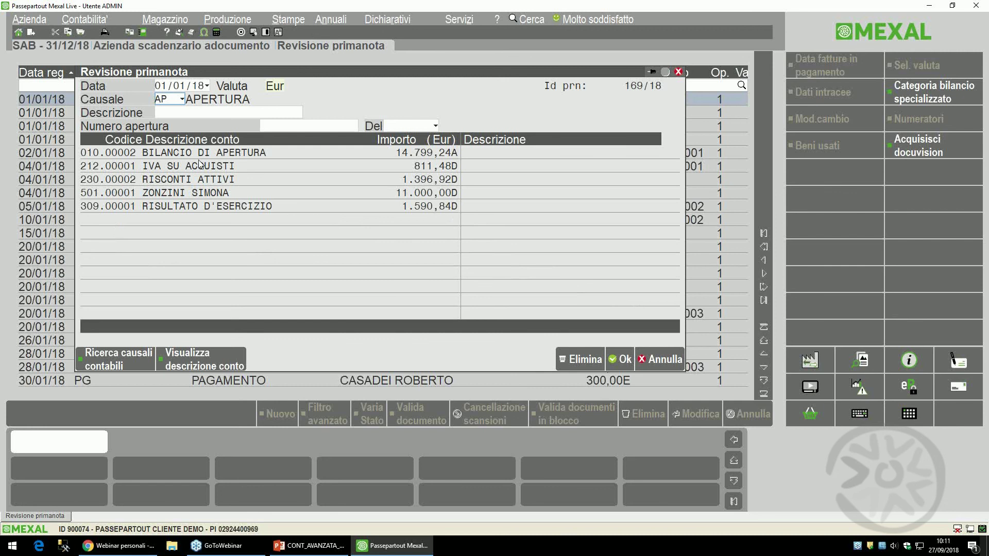
pyautogui.press('Escape')
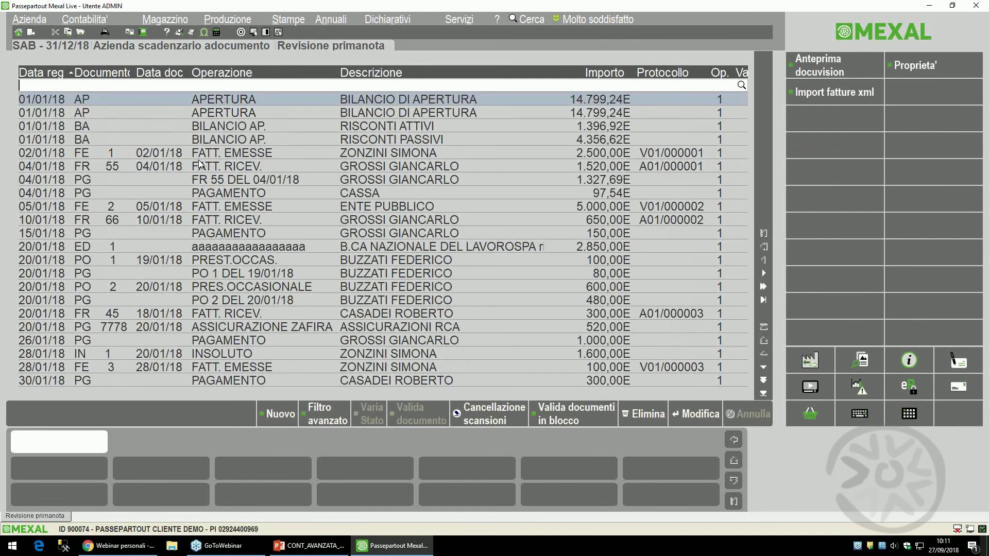
# - Review the second 01/01/18 APERTURA entry, 176/18, including the RISCONTI ATTIVI 1.396,92 line
pyautogui.press('Down')
pyautogui.press('Return')
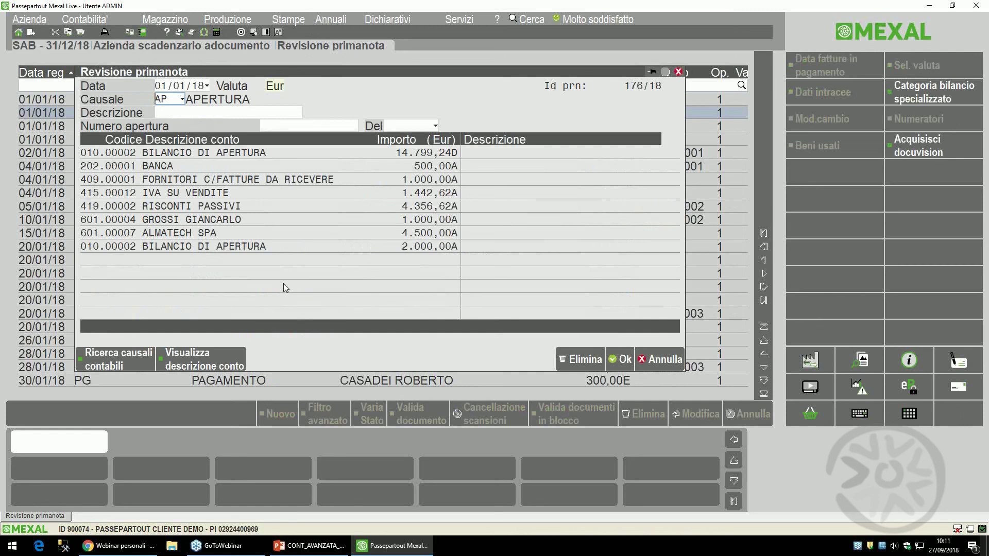
pyautogui.press('Escape')
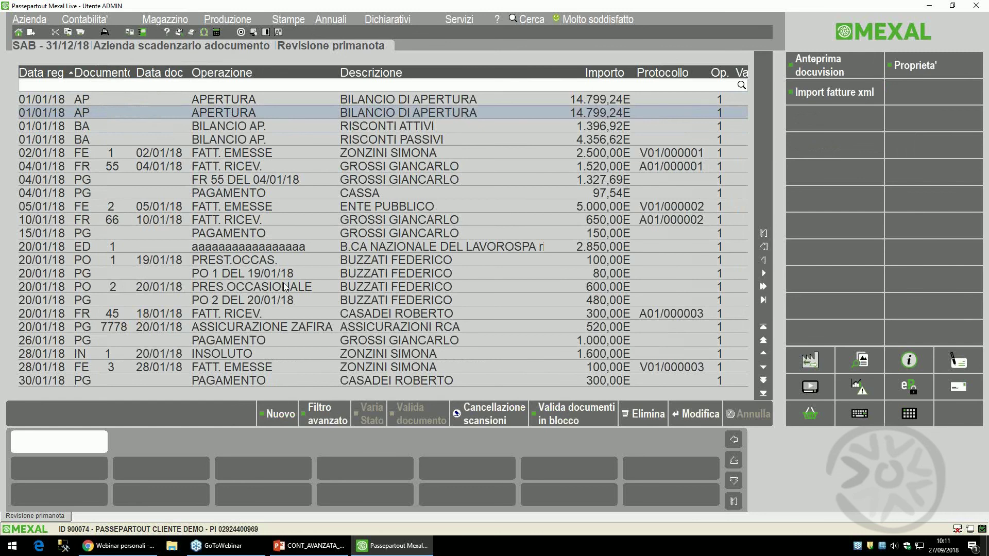
pyautogui.press('Down')
# - Inspect the RISCONTI ATTIVI reopening entry 186/18 twice
pyautogui.press('Return')
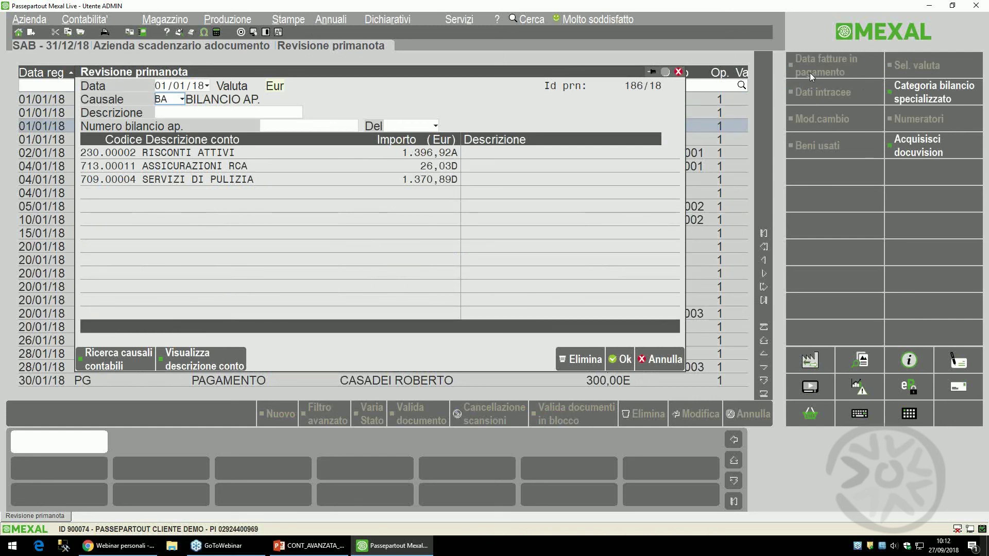
pyautogui.press('Escape')
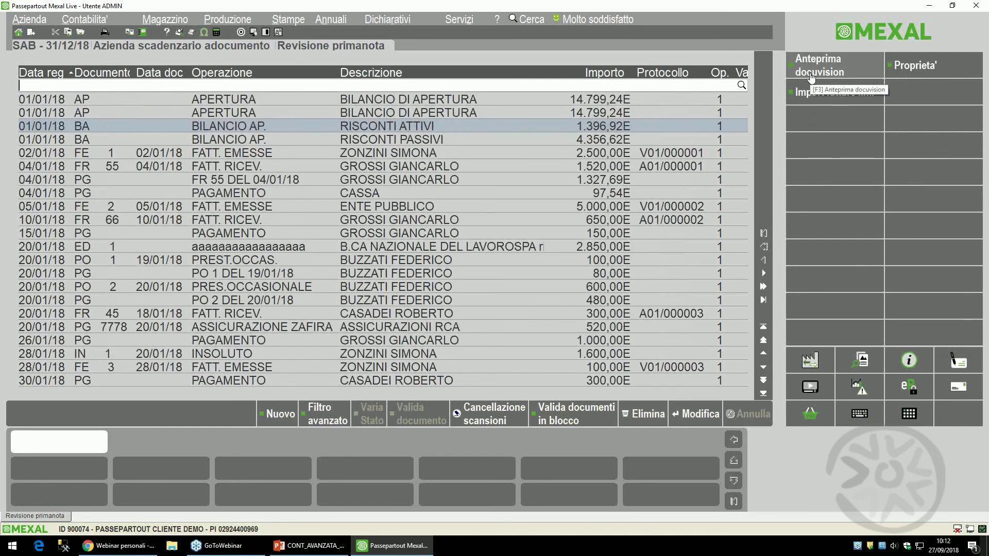
pyautogui.press('Down')
pyautogui.press('Up')
pyautogui.press('Return')
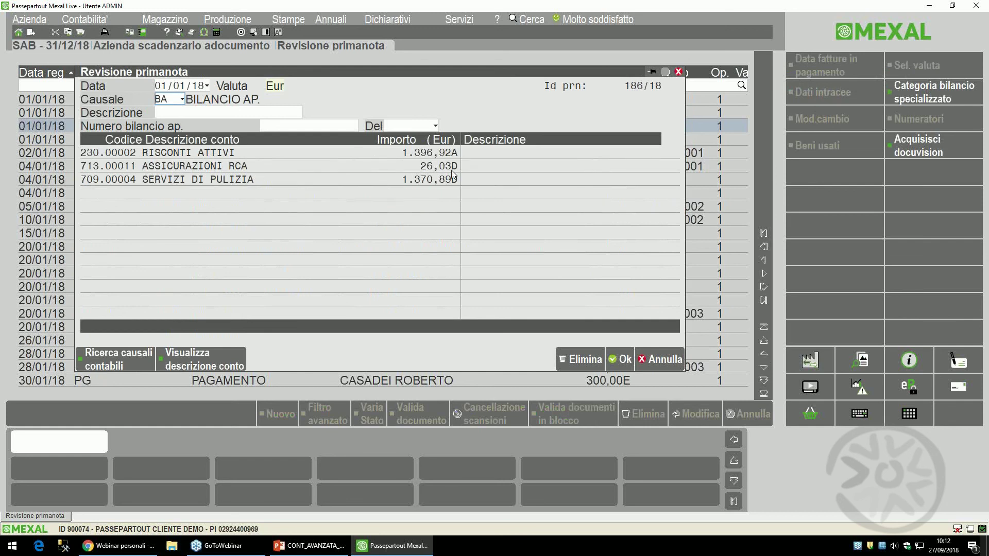
pyautogui.press('Escape')
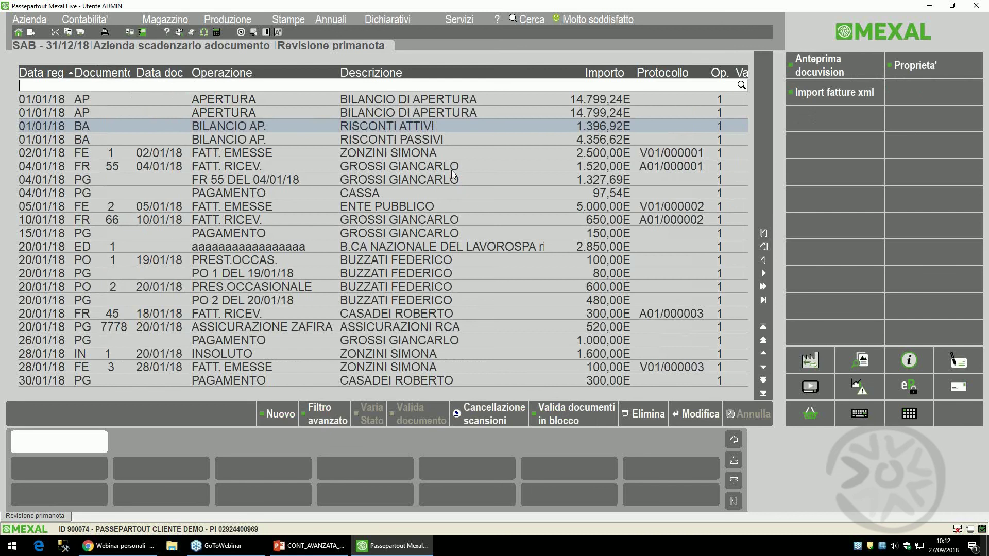
# - Check RISCONTI PASSIVI entry 191/18, then reopen opening entry 169/18
pyautogui.press('Down')
pyautogui.press('Return')
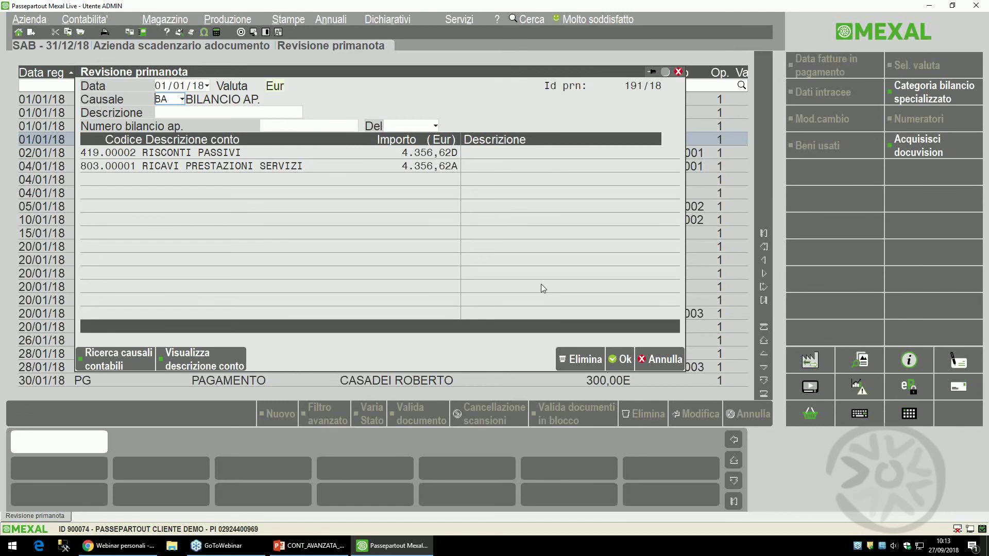
pyautogui.press('Escape')
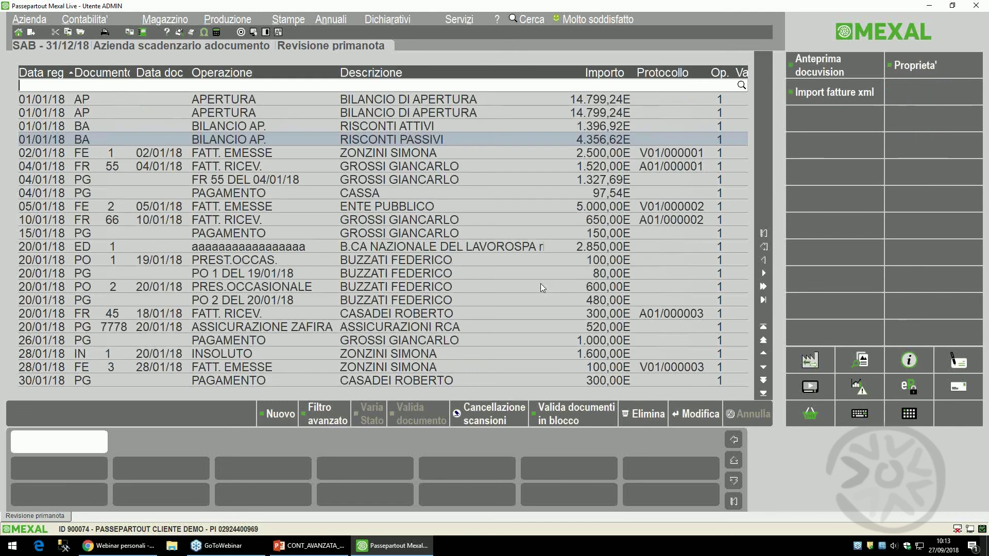
pyautogui.press('Up')
pyautogui.press('Up')
pyautogui.press('Up')
pyautogui.press('Return')
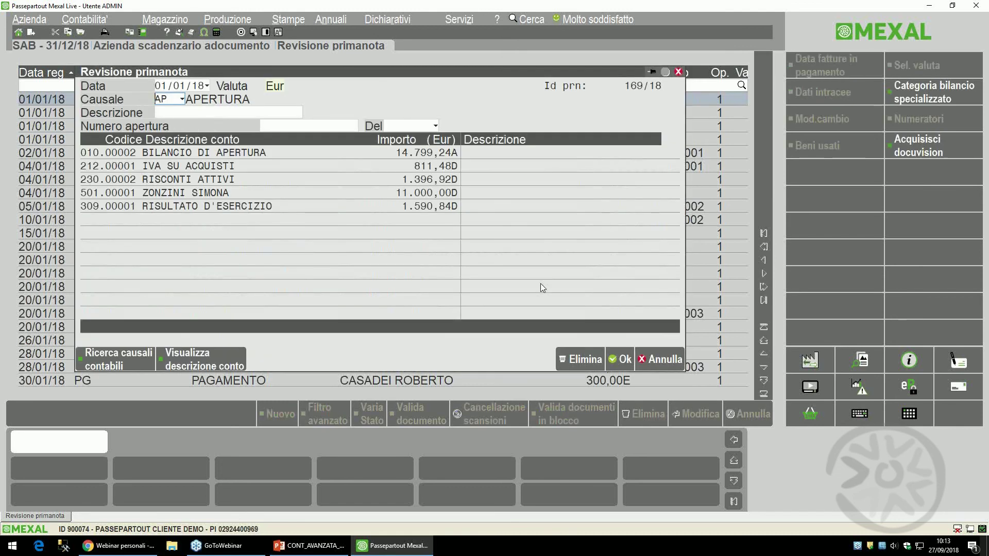
# - Close entry 169/18 and re-examine opening entry 176/18, totalling 14.799,24
pyautogui.press('Escape')
pyautogui.press('Down')
pyautogui.press('Return')
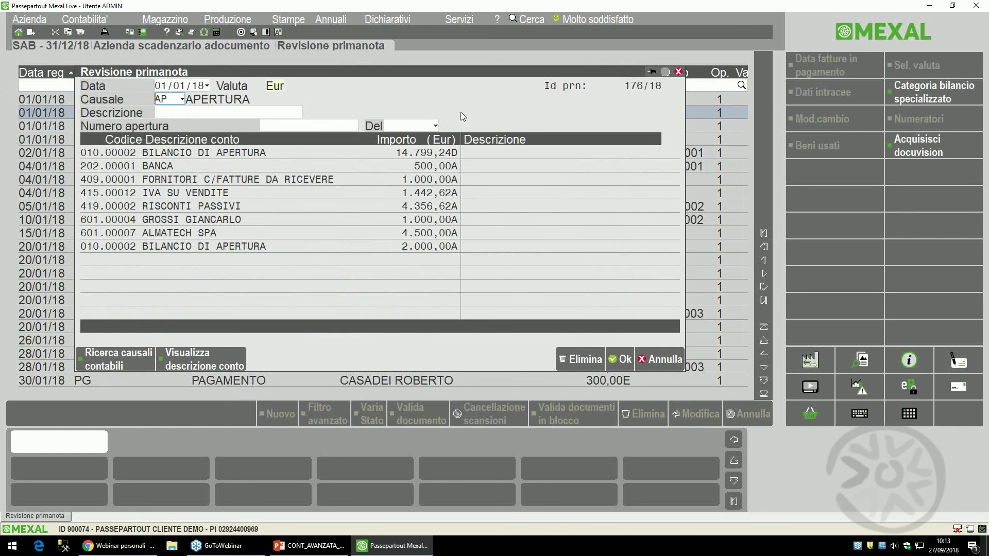
pyautogui.press('Escape')
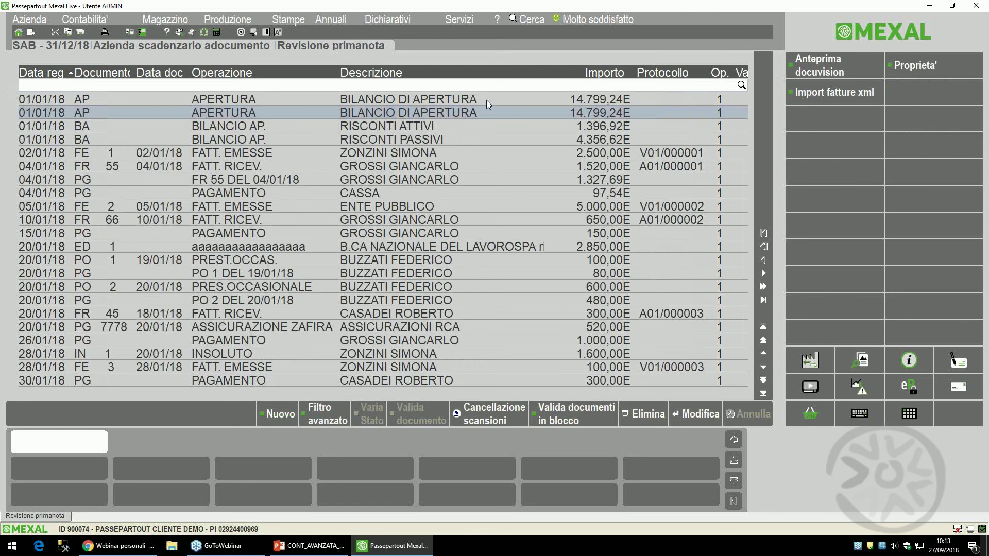
pyautogui.click(83, 19)
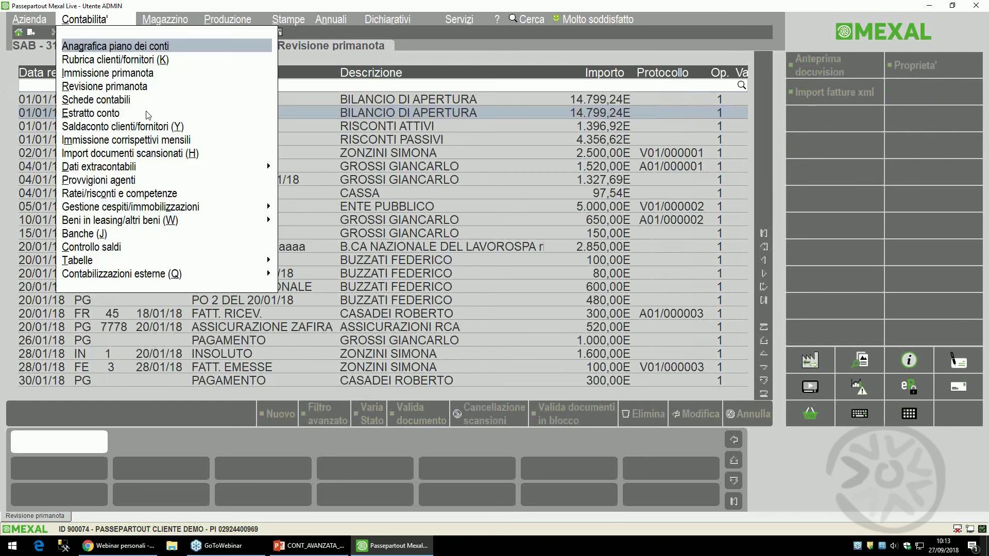
# - Open the 2018 Ratei/risconti e competenze archive and mark all five entries
pyautogui.click(71, 194)
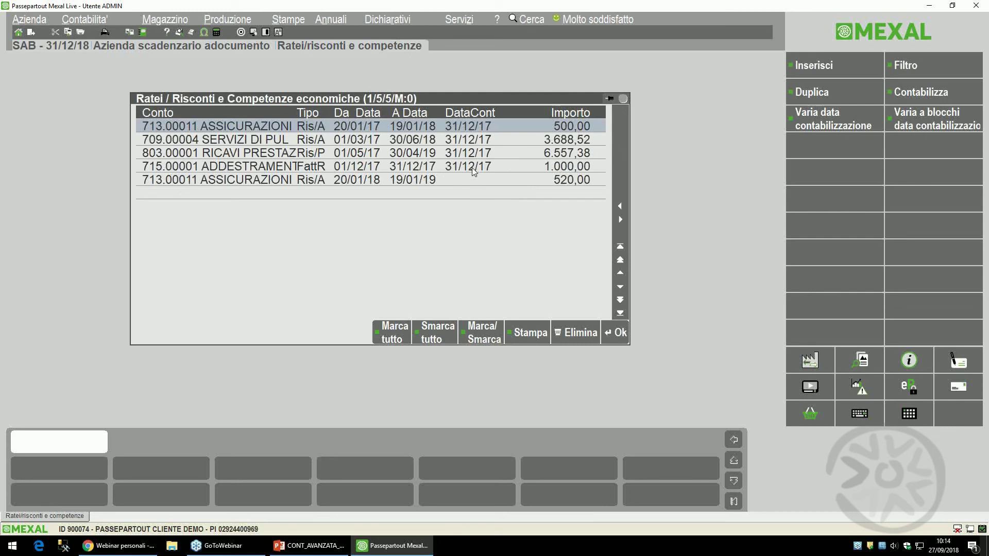
pyautogui.click(401, 339)
pyautogui.click(95, 21)
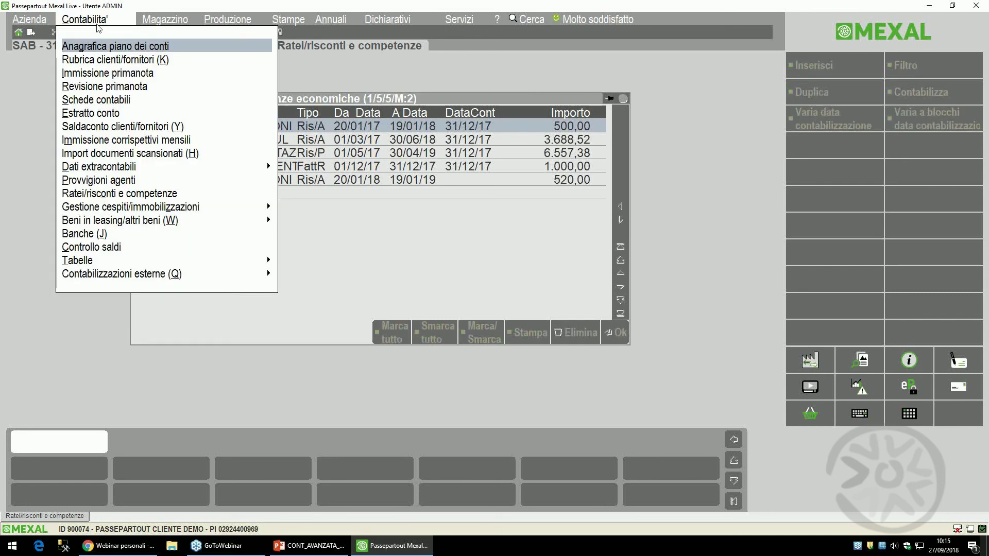
# - In the 2018 journal, check opening entry 176/18 and open RISCONTI PASSIVI entry 191/18 (4.356,62)
pyautogui.click(138, 94)
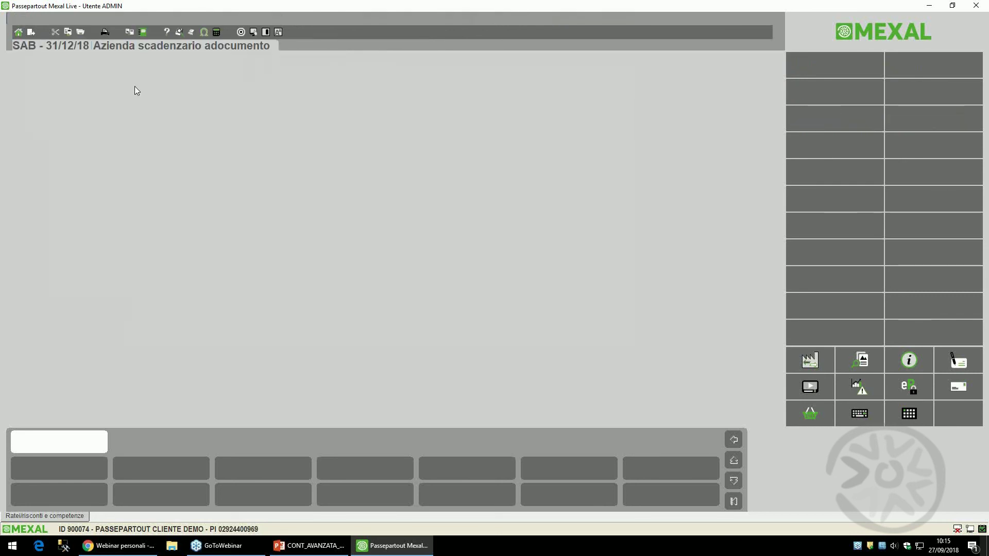
pyautogui.press('Up')
pyautogui.press('Up')
pyautogui.press('Up')
pyautogui.press('Up')
pyautogui.press('Up')
pyautogui.press('Up')
pyautogui.press('Up')
pyautogui.press('Up')
pyautogui.press('Up')
pyautogui.press('Up')
pyautogui.press('Up')
pyautogui.press('Up')
pyautogui.press('Up')
pyautogui.press('Up')
pyautogui.press('Up')
pyautogui.press('Up')
pyautogui.press('Up')
pyautogui.press('Up')
pyautogui.press('Up')
pyautogui.press('Up')
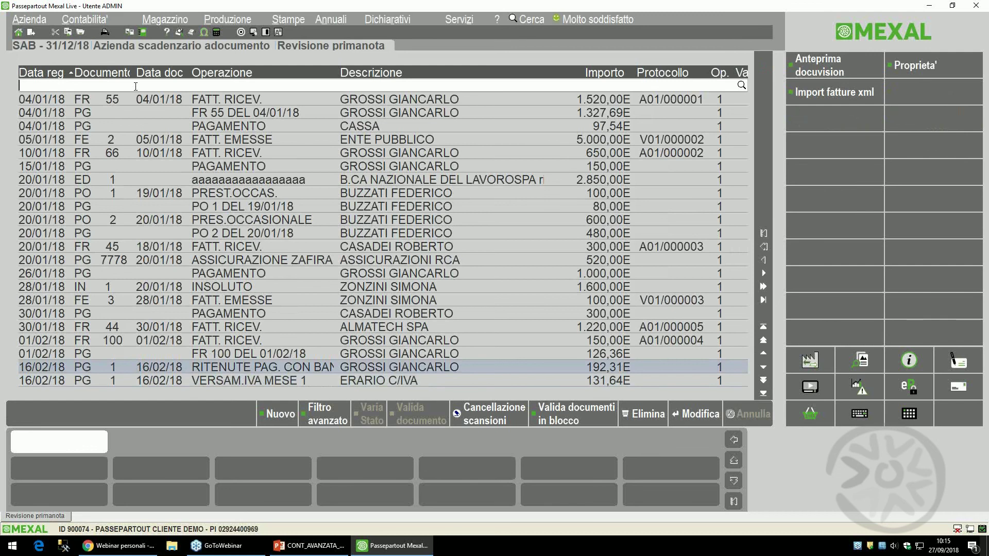
pyautogui.press('Up')
pyautogui.press('Up')
pyautogui.press('Up')
pyautogui.press('Up')
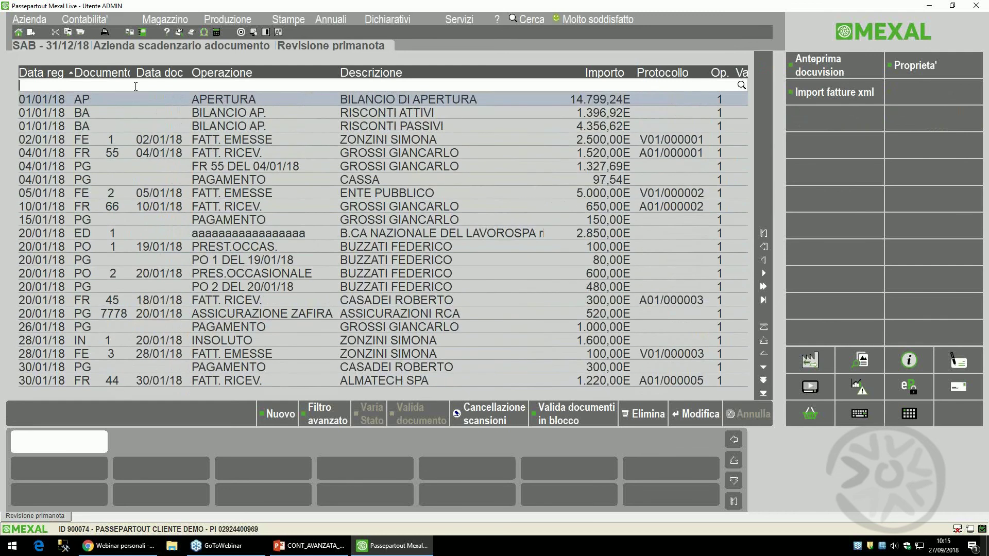
pyautogui.press('Down')
pyautogui.press('Return')
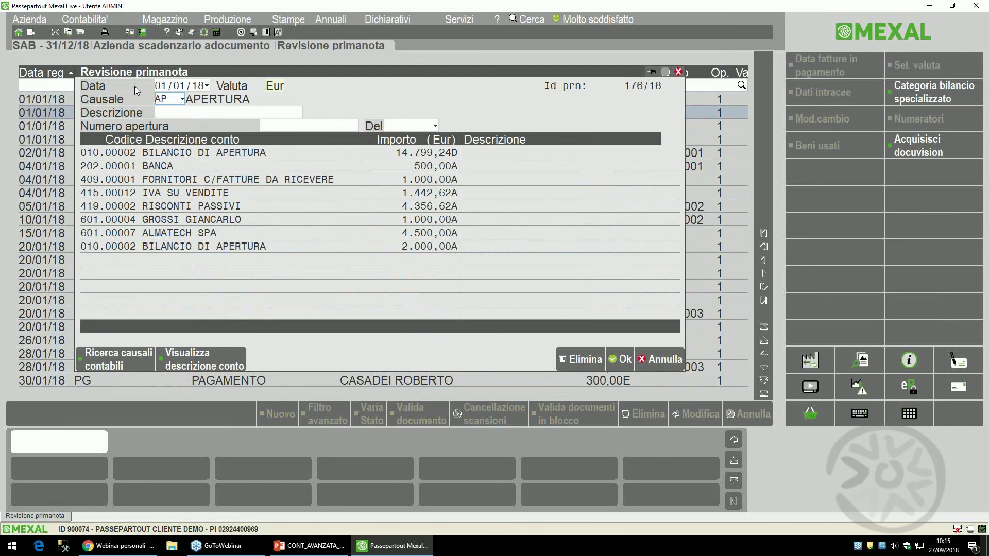
pyautogui.press('Escape')
pyautogui.press('Down')
pyautogui.press('Down')
pyautogui.press('Return')
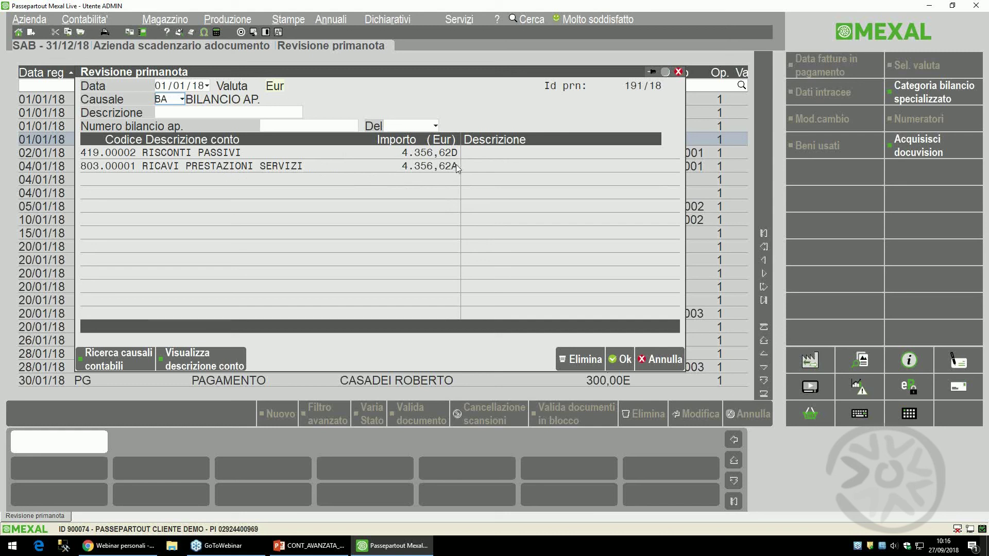
# - Switch to the CONT_AVANZATA_settembre18 presentation and advance two slides to slide 101 on automatic risconto generation
pyautogui.click(299, 545)
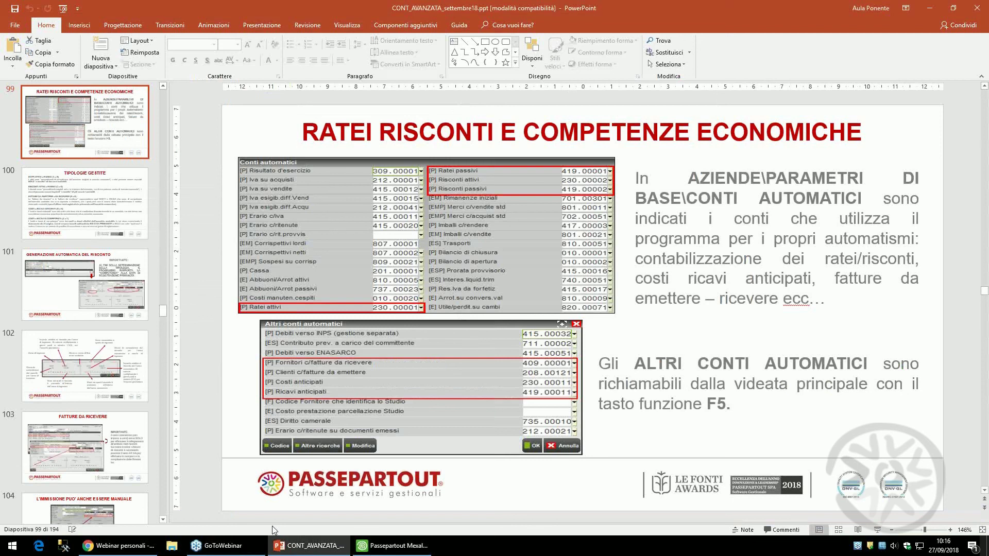
pyautogui.press('alt')
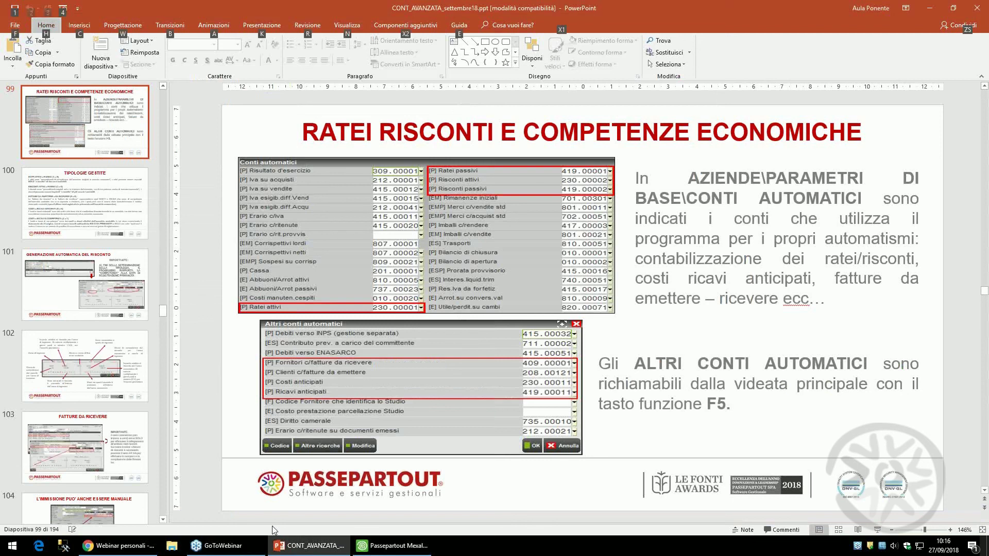
pyautogui.click(778, 322)
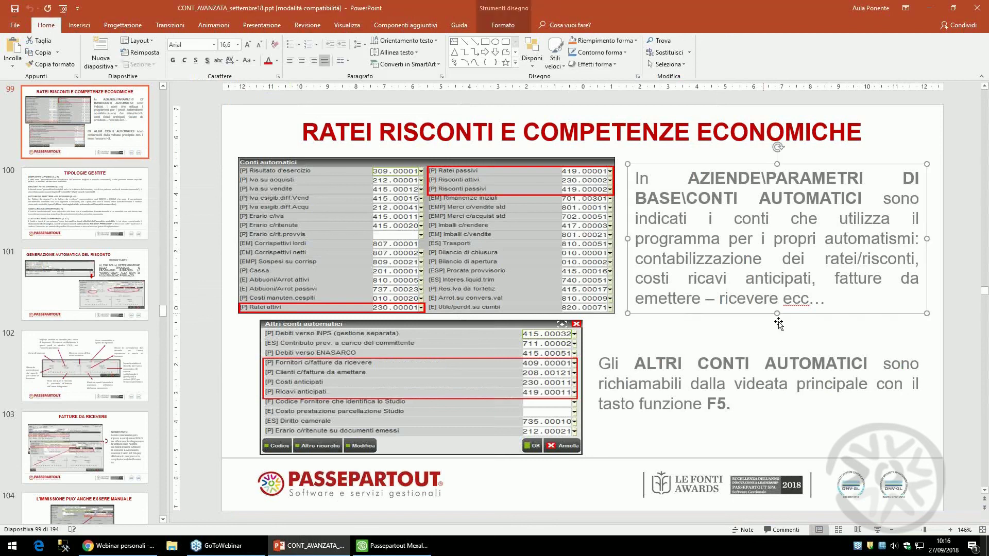
pyautogui.press('pagedown')
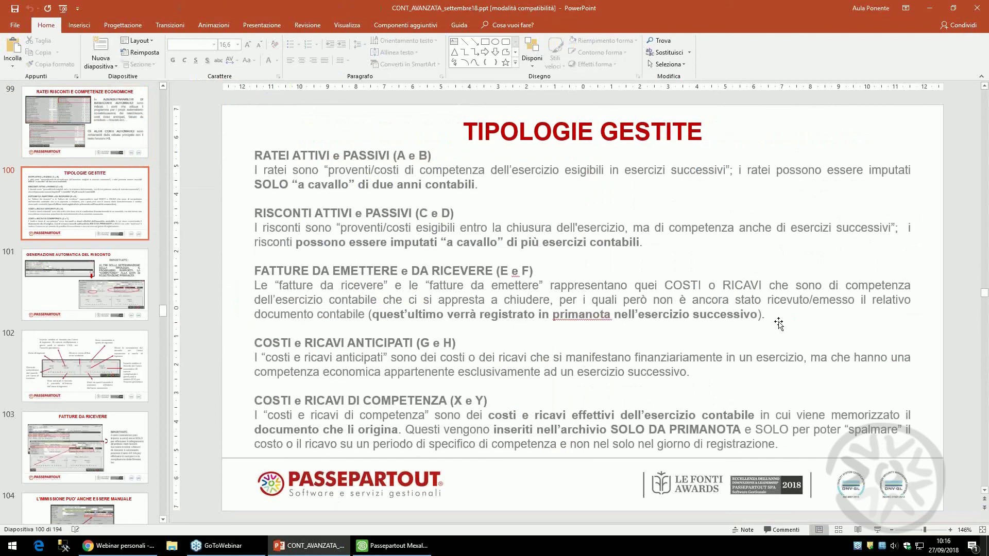
pyautogui.press('pagedown')
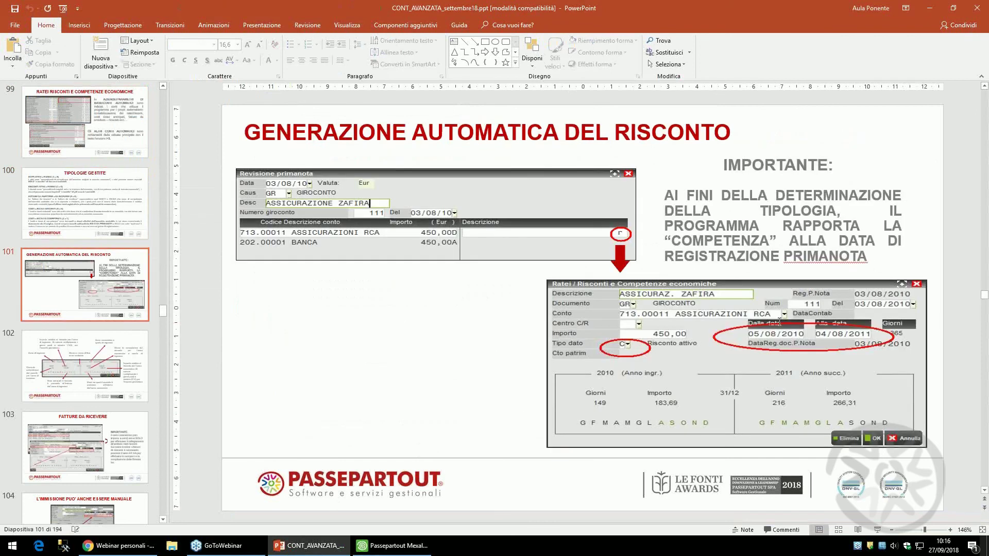